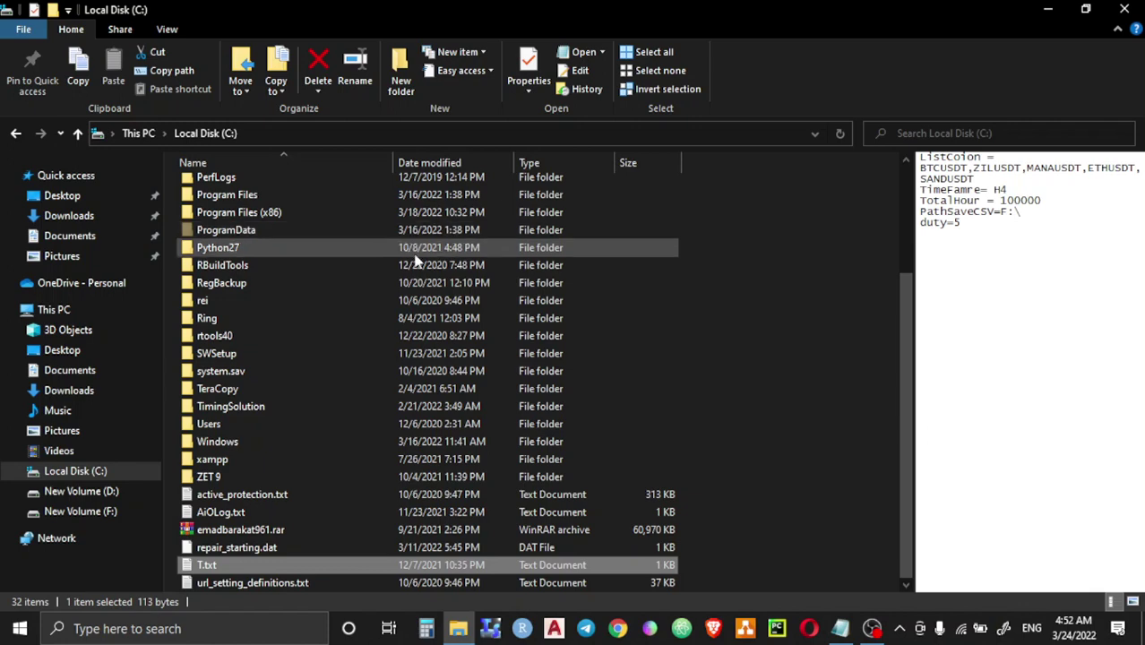
Step: Open the project folder near the top of the Local Disk (C:) listing
scroll(419, 258, up, 3)
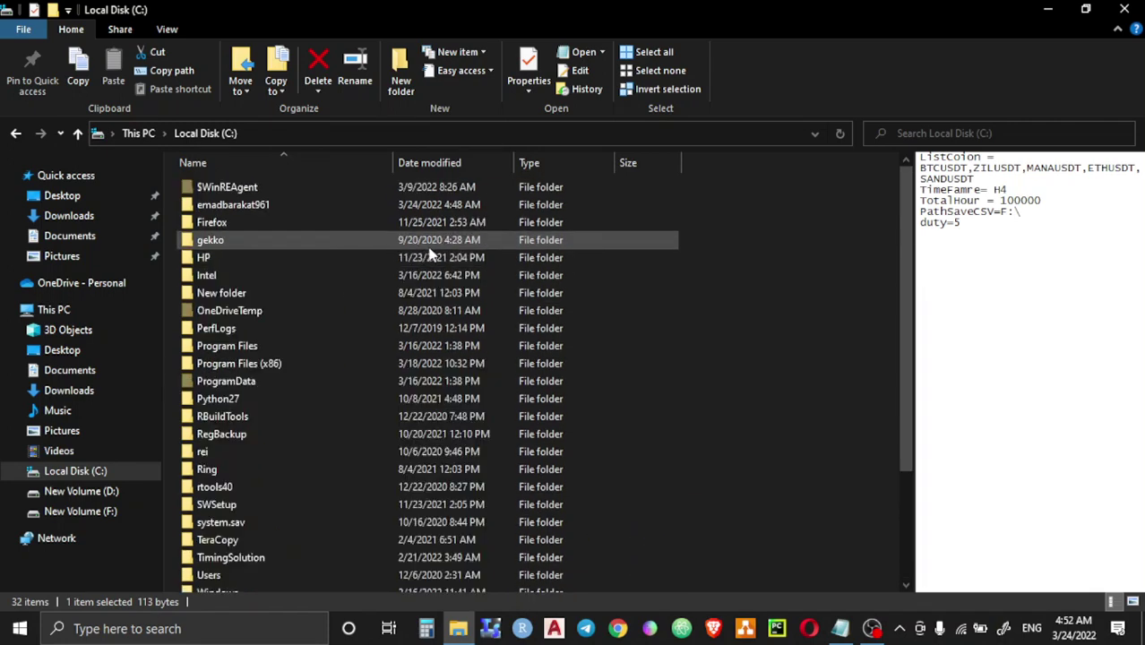
double_click(311, 207)
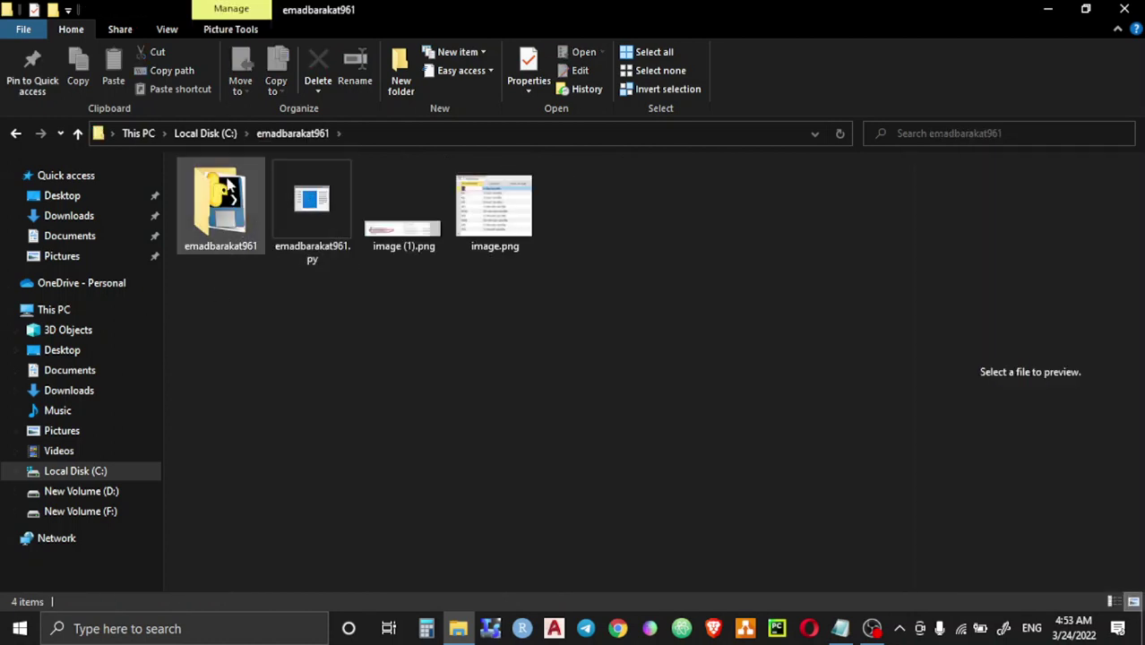
Step: Copy the program subfolder and paste it at the root of C: using the Explorer paste handler
click(215, 206)
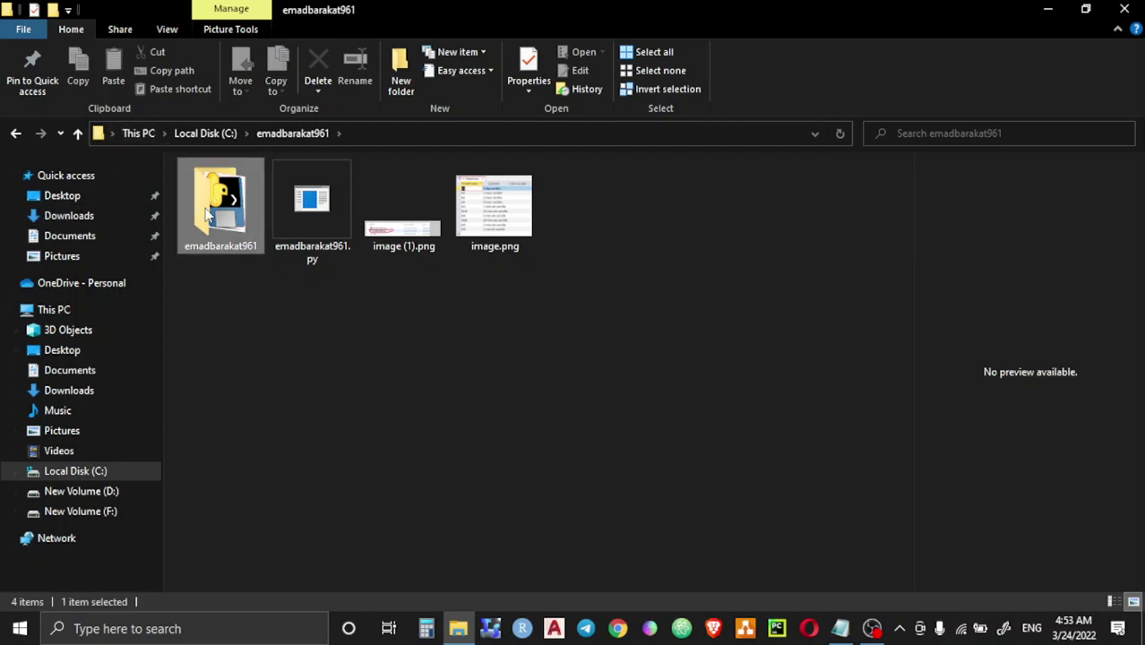
right_click(215, 208)
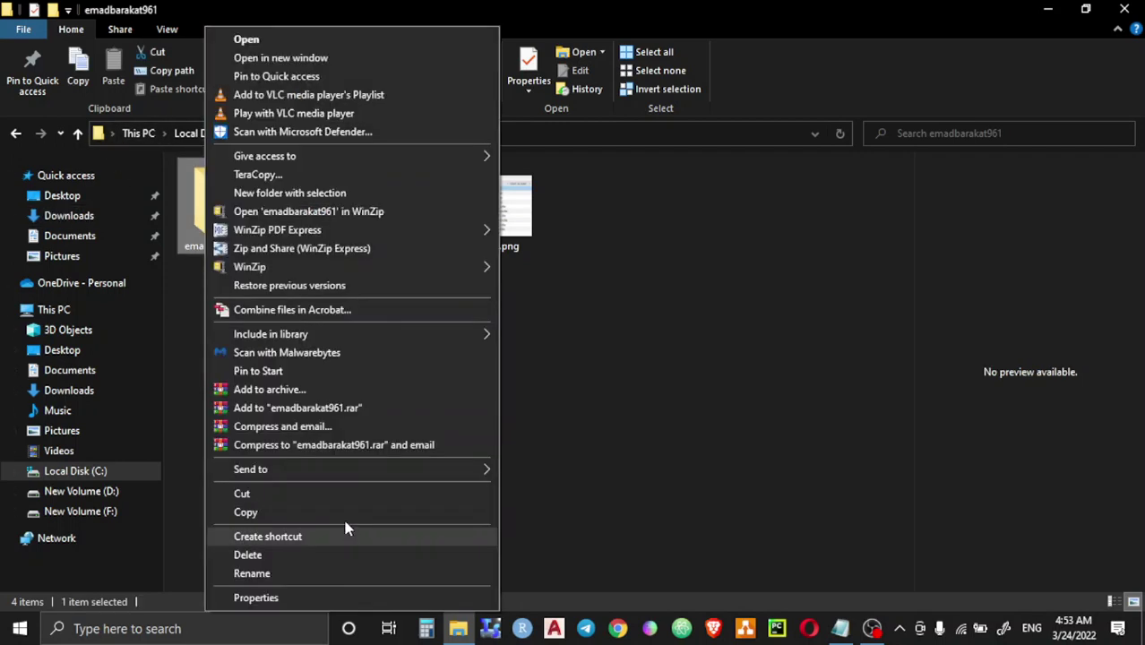
click(276, 514)
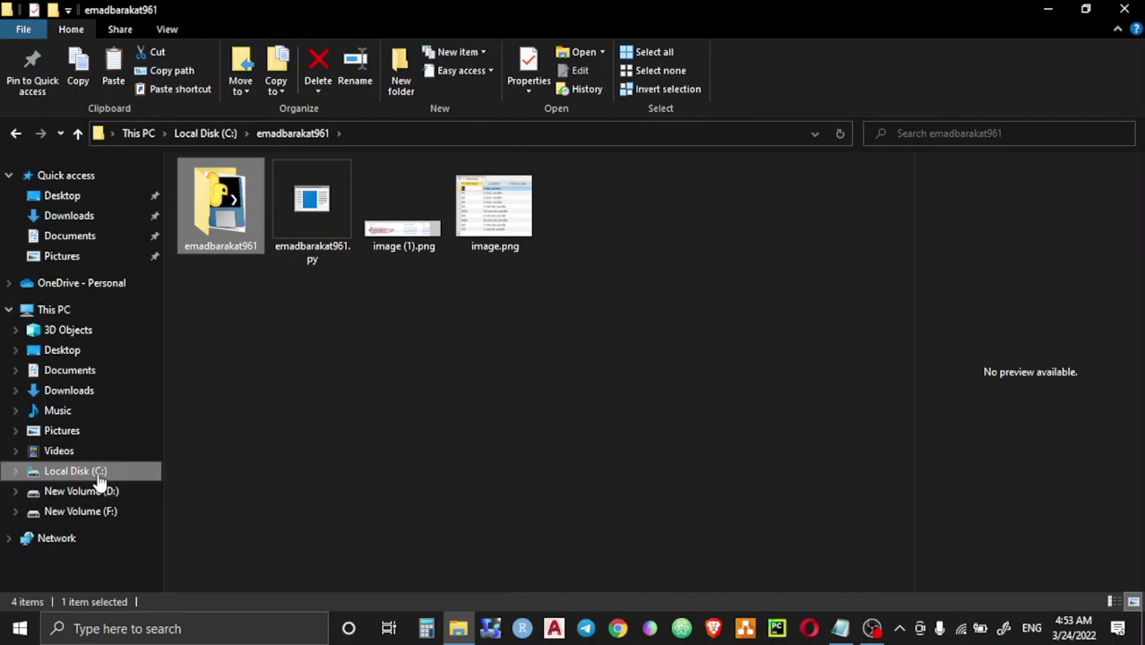
click(100, 477)
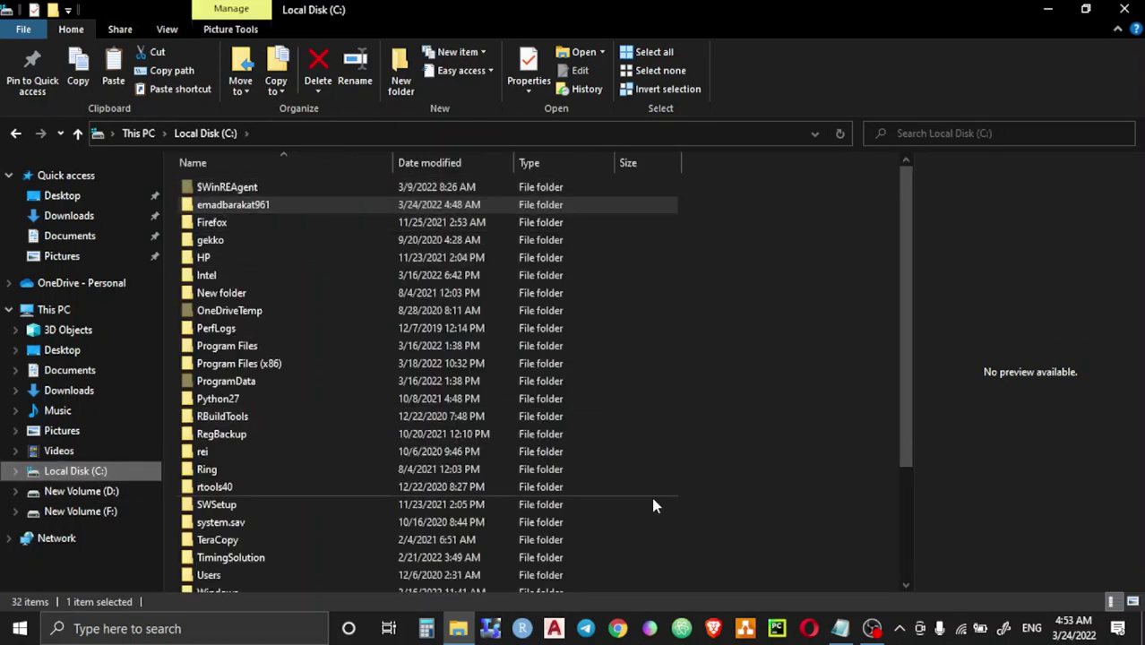
right_click(752, 296)
click(779, 387)
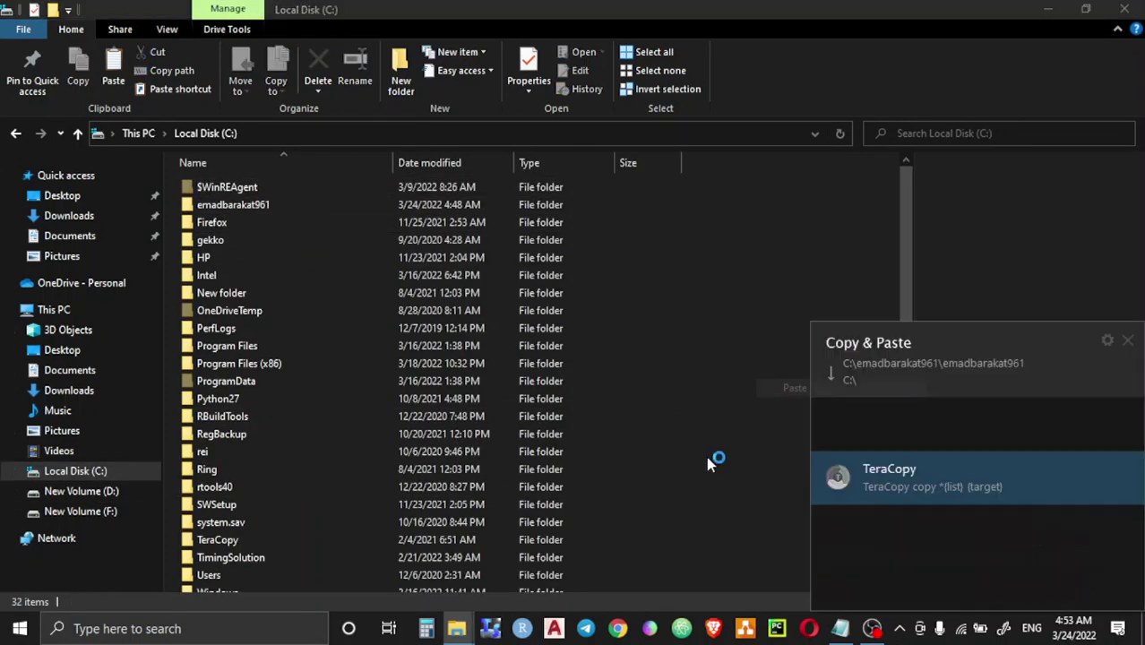
click(925, 439)
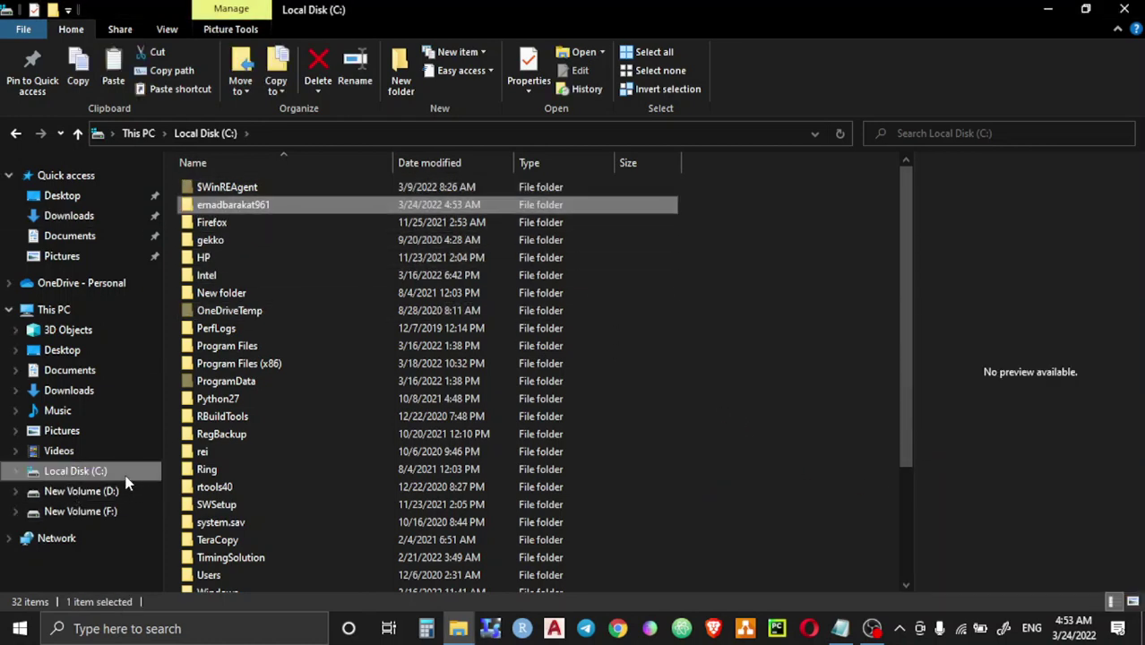
Step: Refresh the C: drive listing and bring up actions for the project folder
click(127, 473)
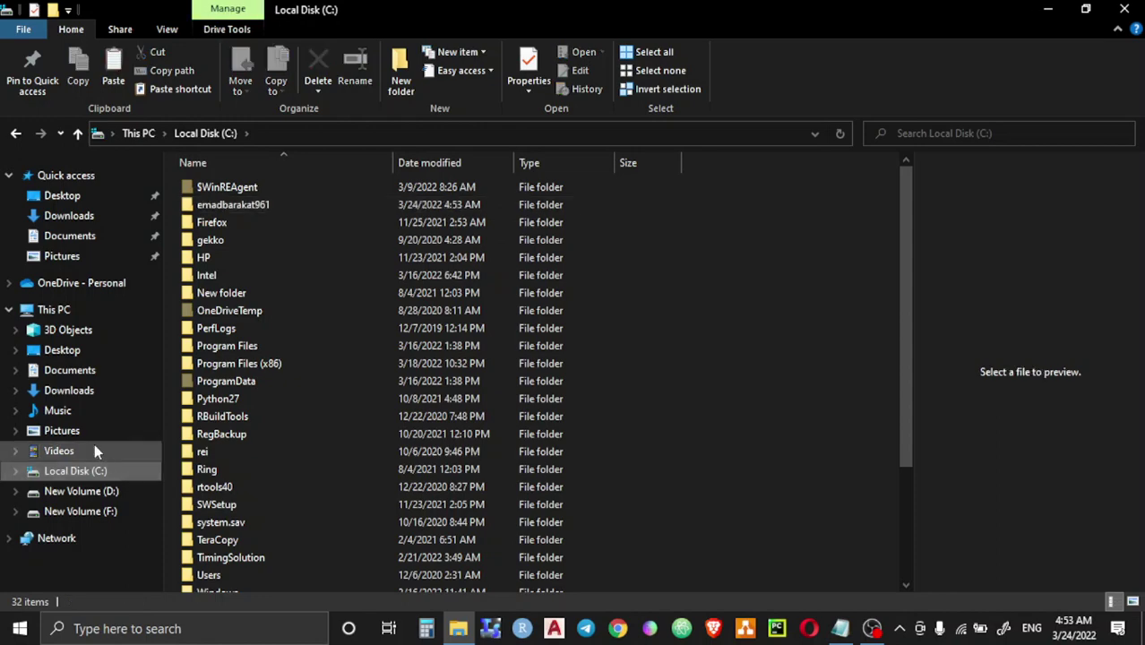
click(230, 205)
right_click(230, 205)
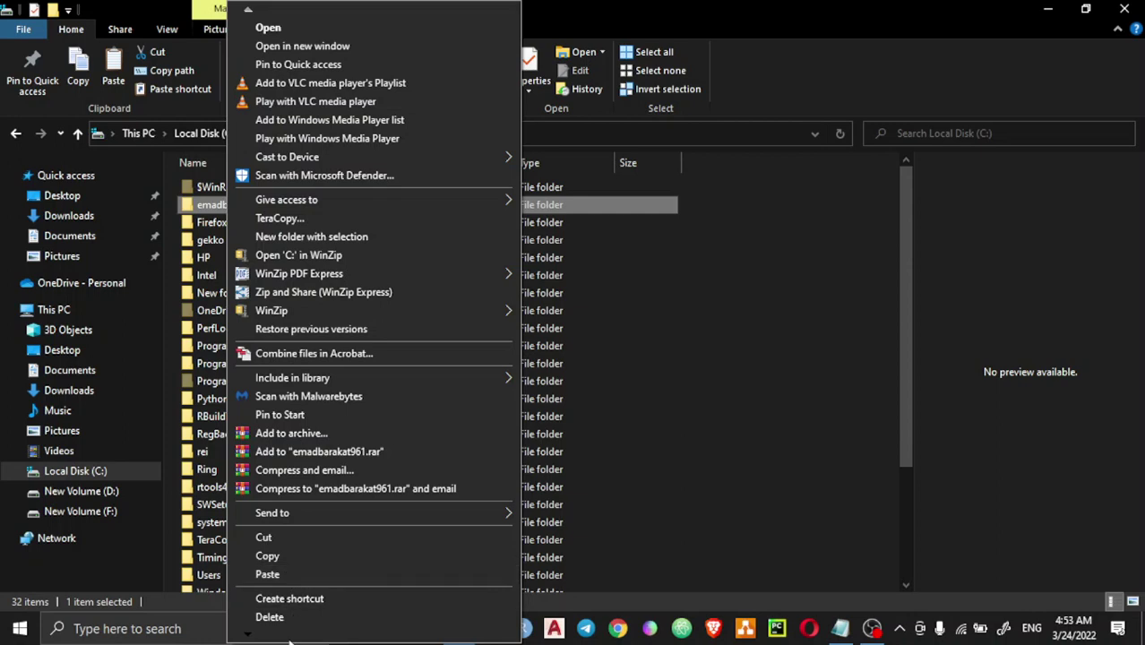
mouse_move(288, 635)
click(289, 614)
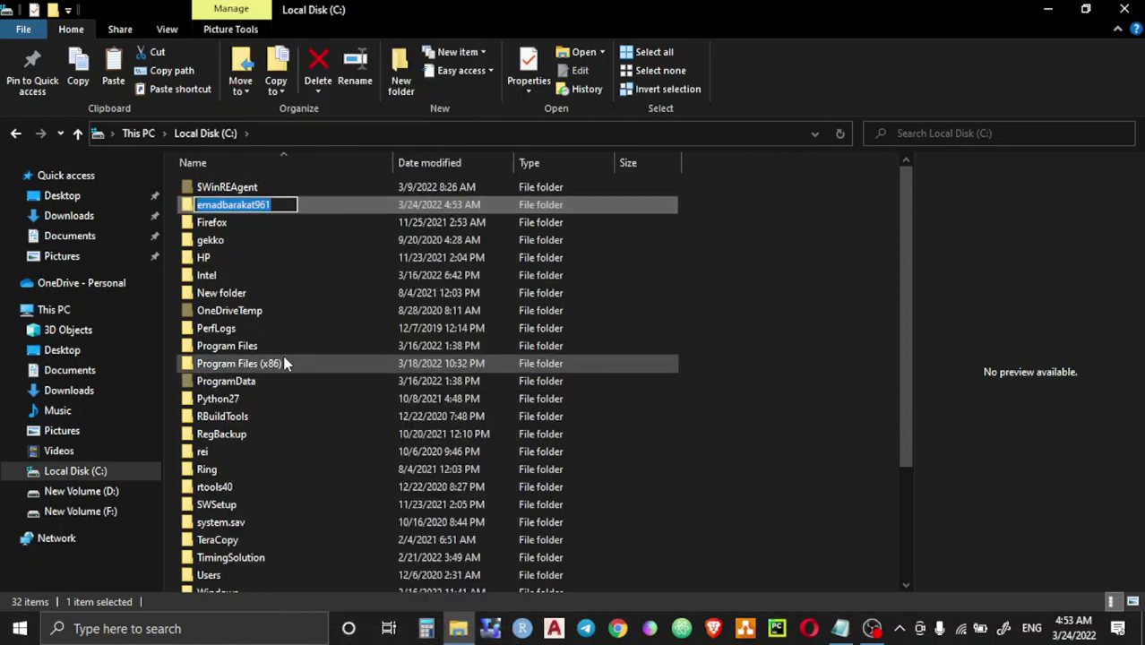
text(p)
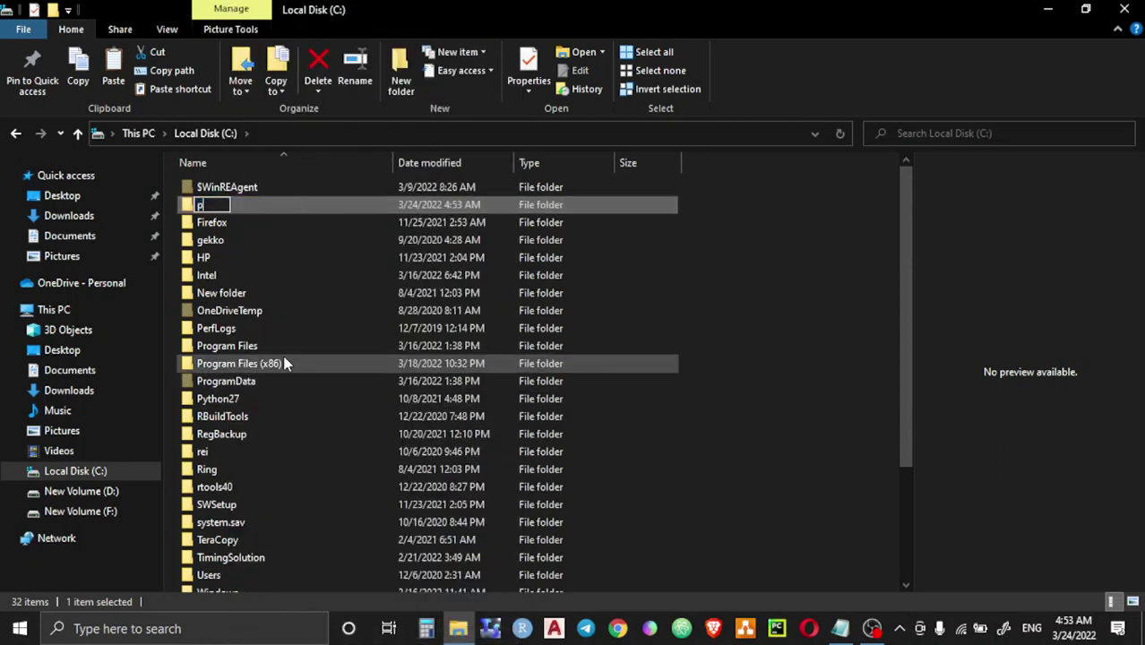
text(ython)
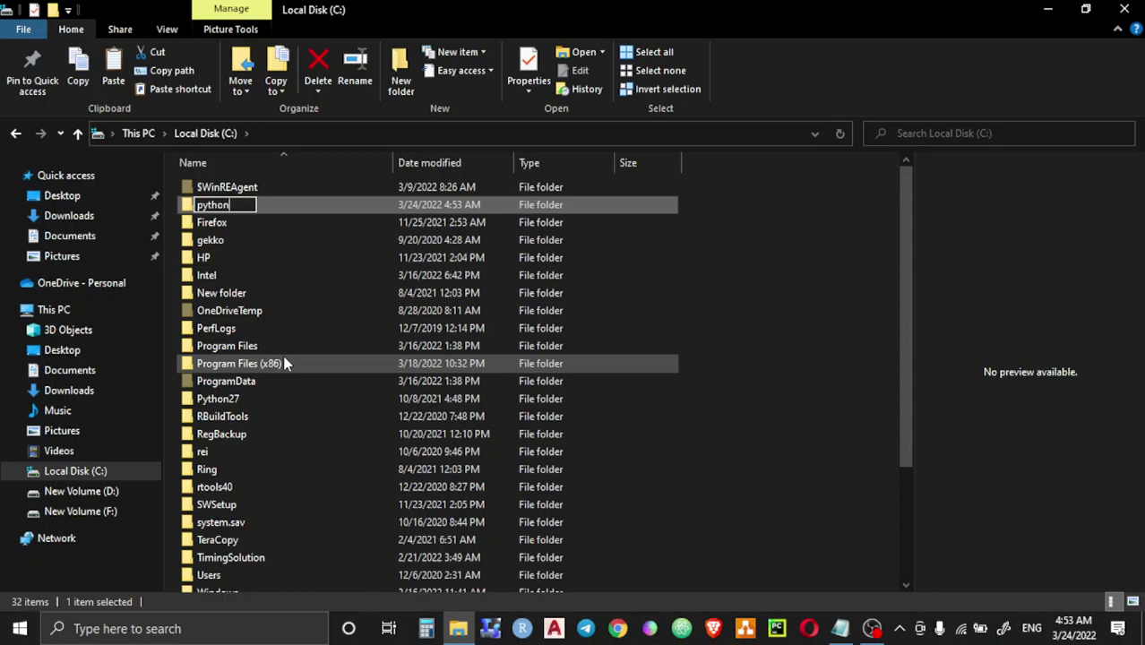
key(BackSpace)
key(BackSpace)
key(BackSpace)
key(BackSpace)
key(BackSpace)
key(BackSpace)
text(b)
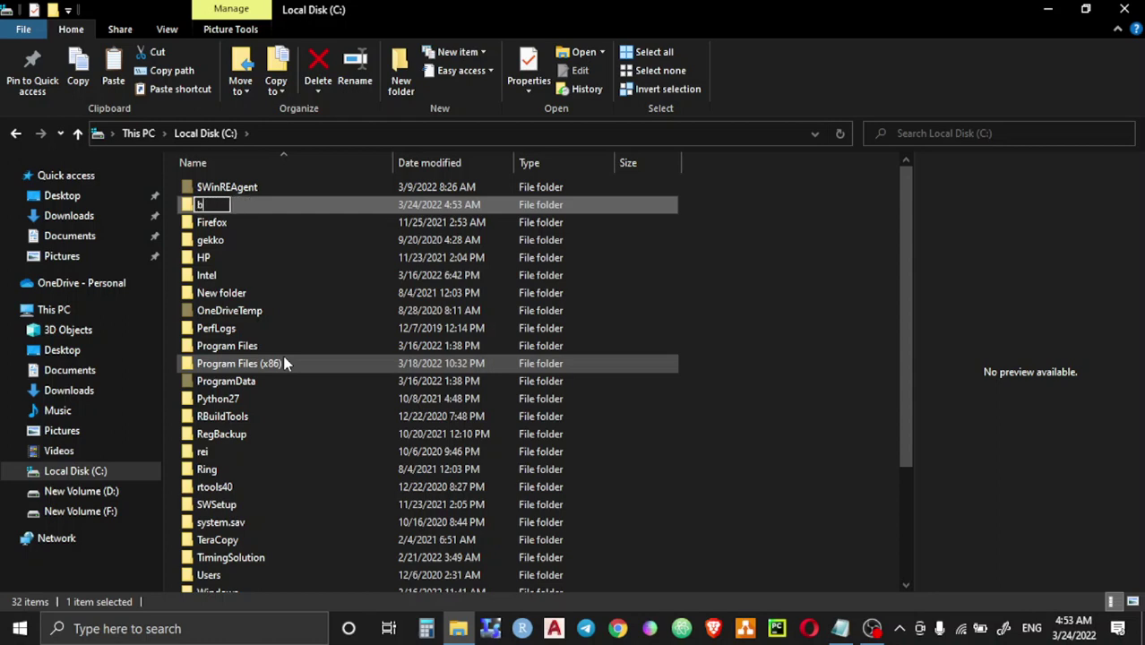
text(inance)
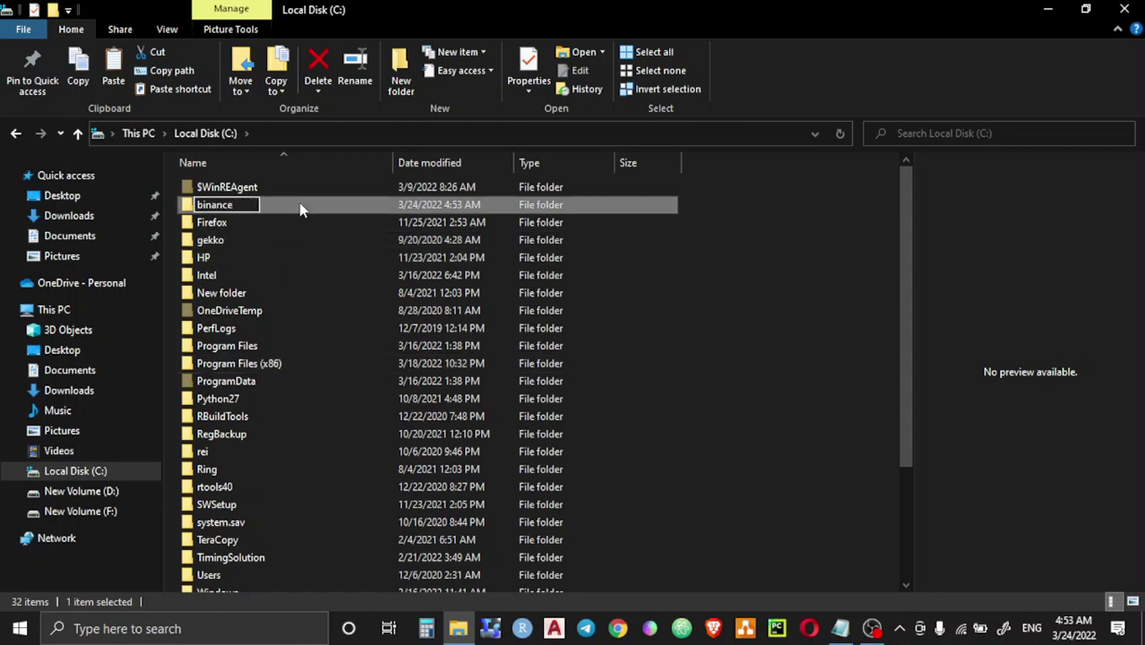
key(Return)
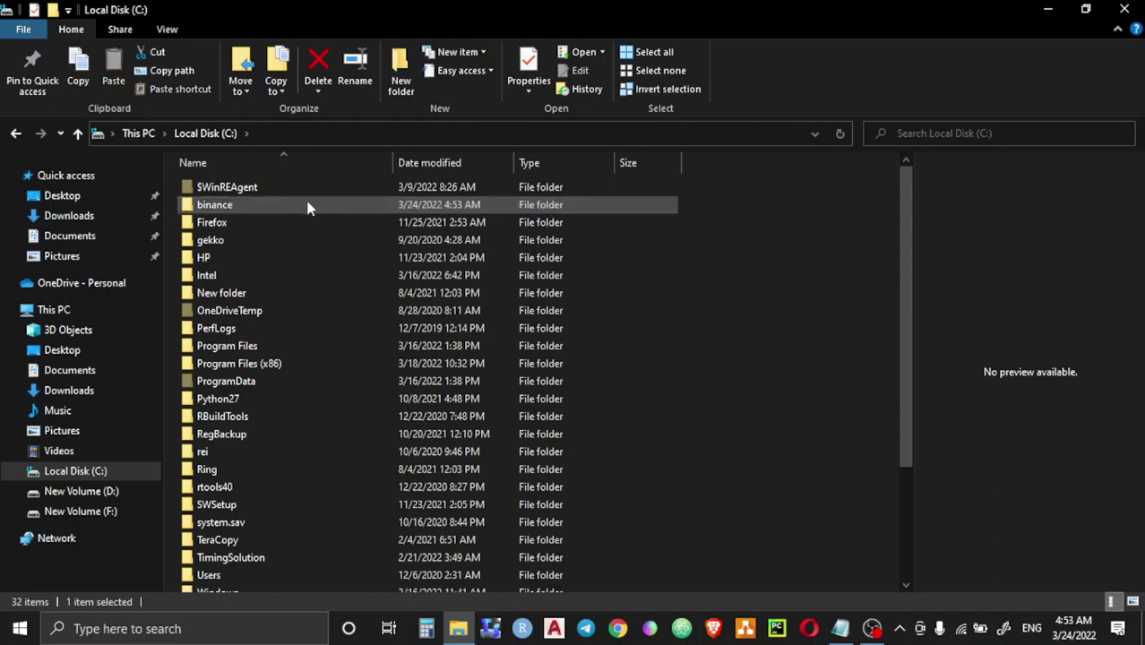
click(750, 294)
right_click(749, 294)
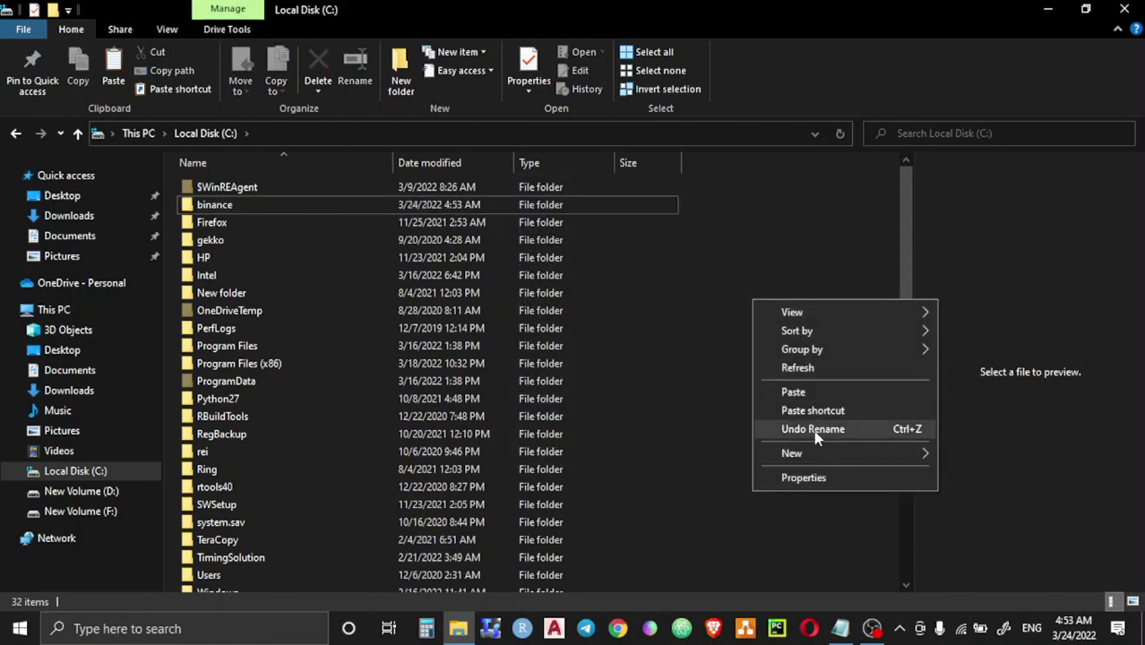
click(813, 430)
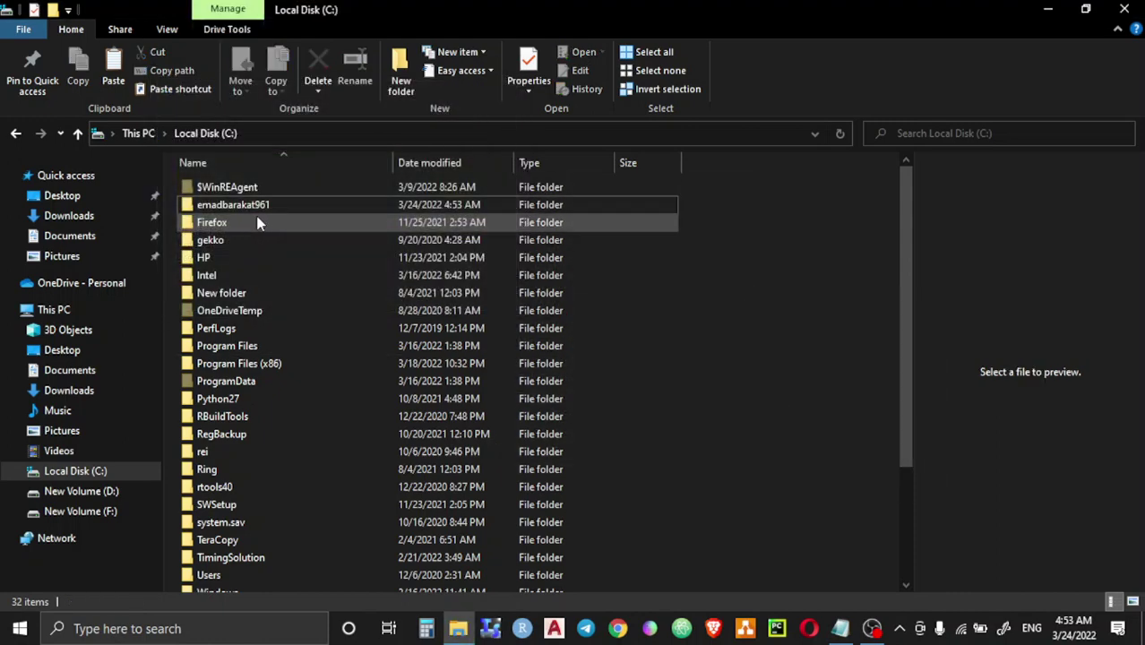
Step: Open the project folder and inspect the inner program folder's contents
double_click(254, 211)
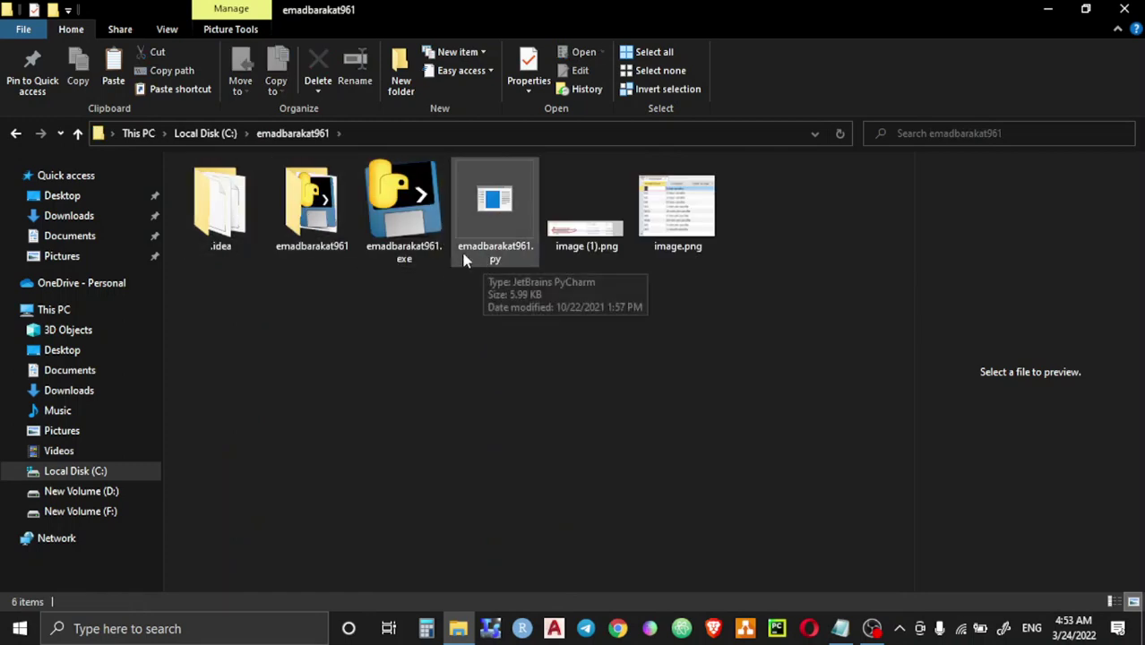
mouse_move(328, 220)
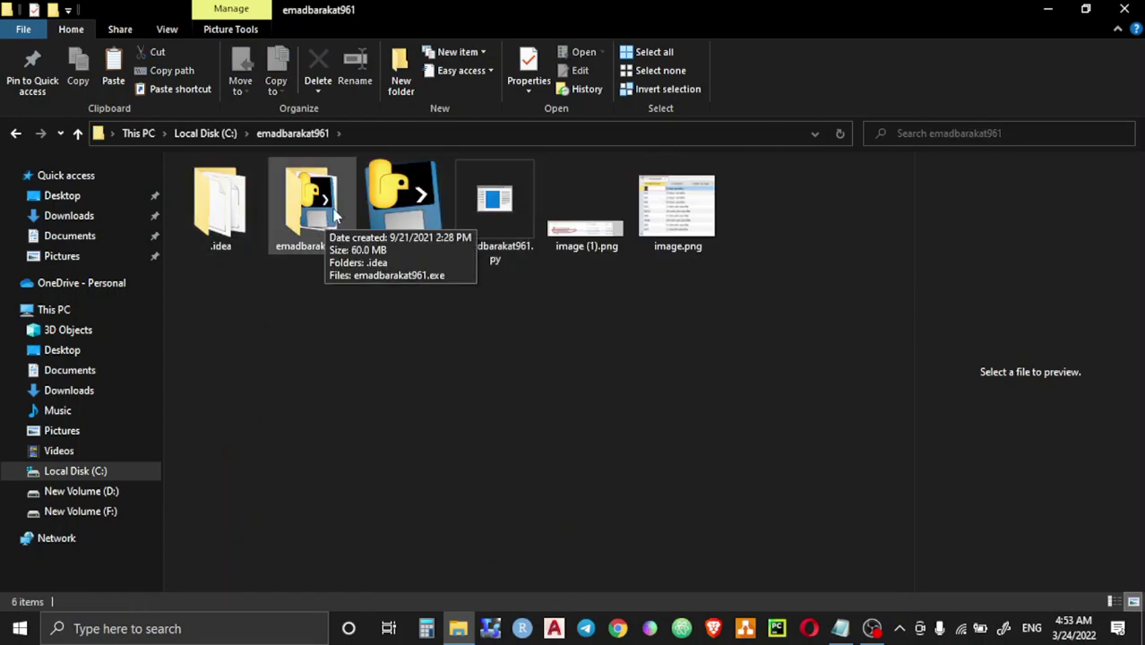
click(312, 218)
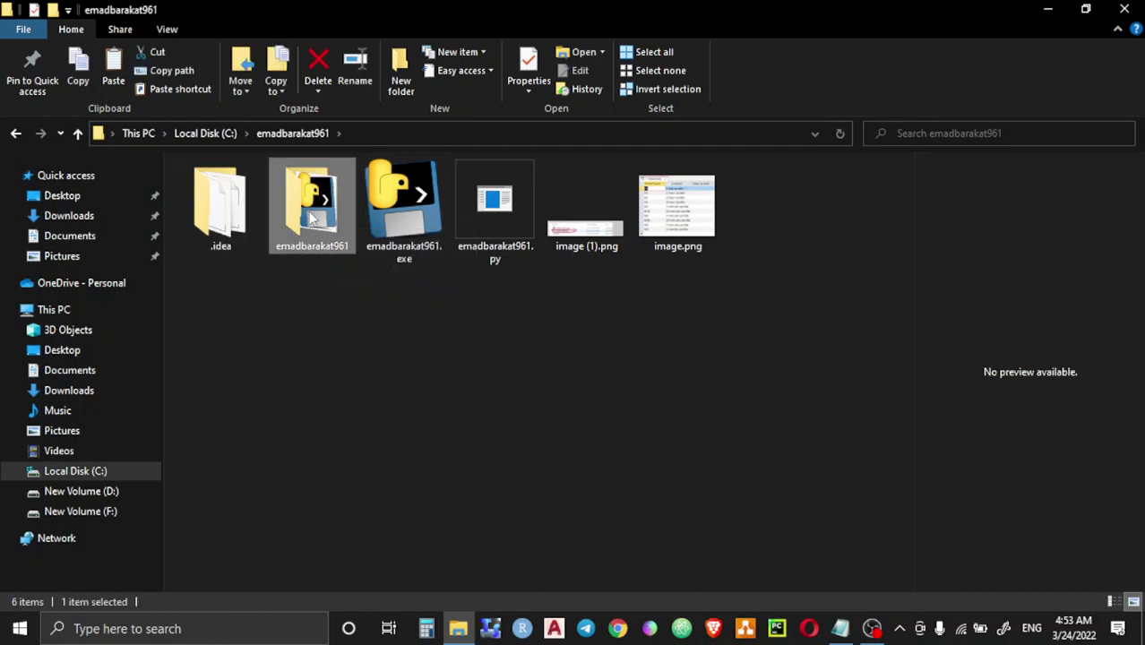
double_click(312, 217)
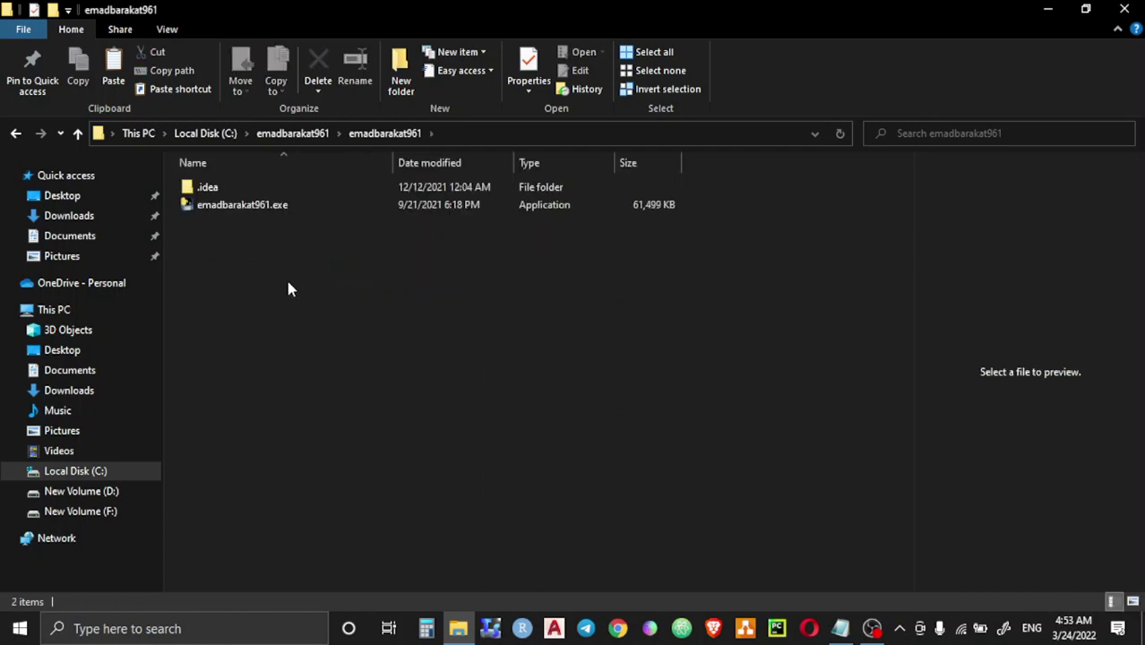
click(77, 132)
Step: Cut the inner program folder and return to the C: root with the project folder selected
right_click(307, 238)
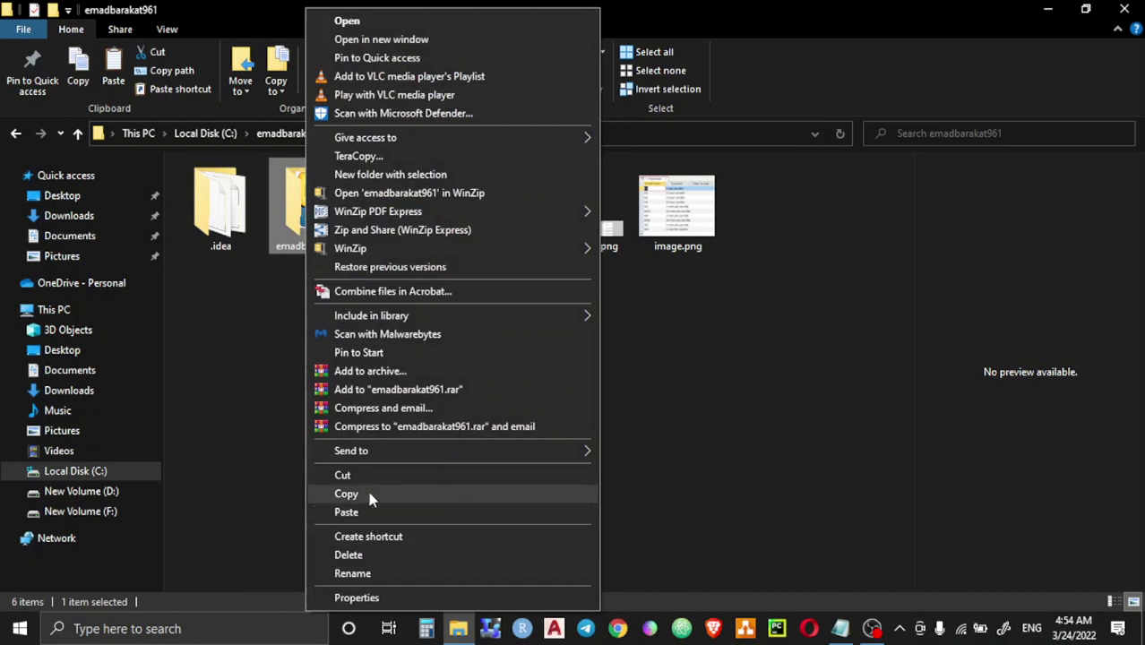
click(370, 478)
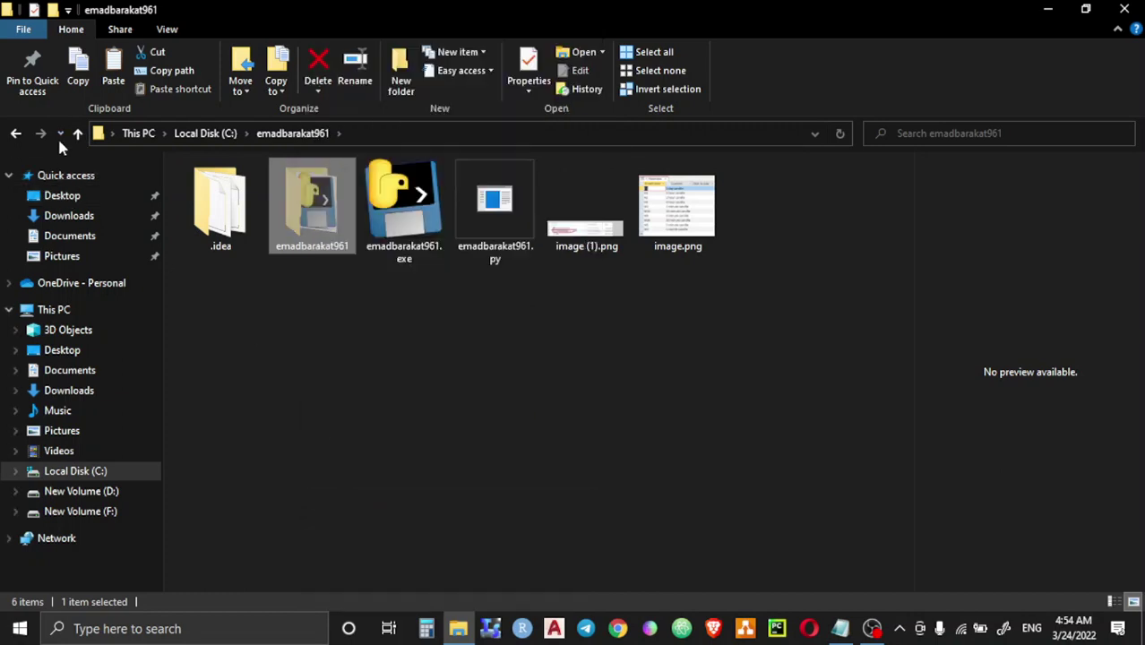
click(77, 132)
right_click(772, 285)
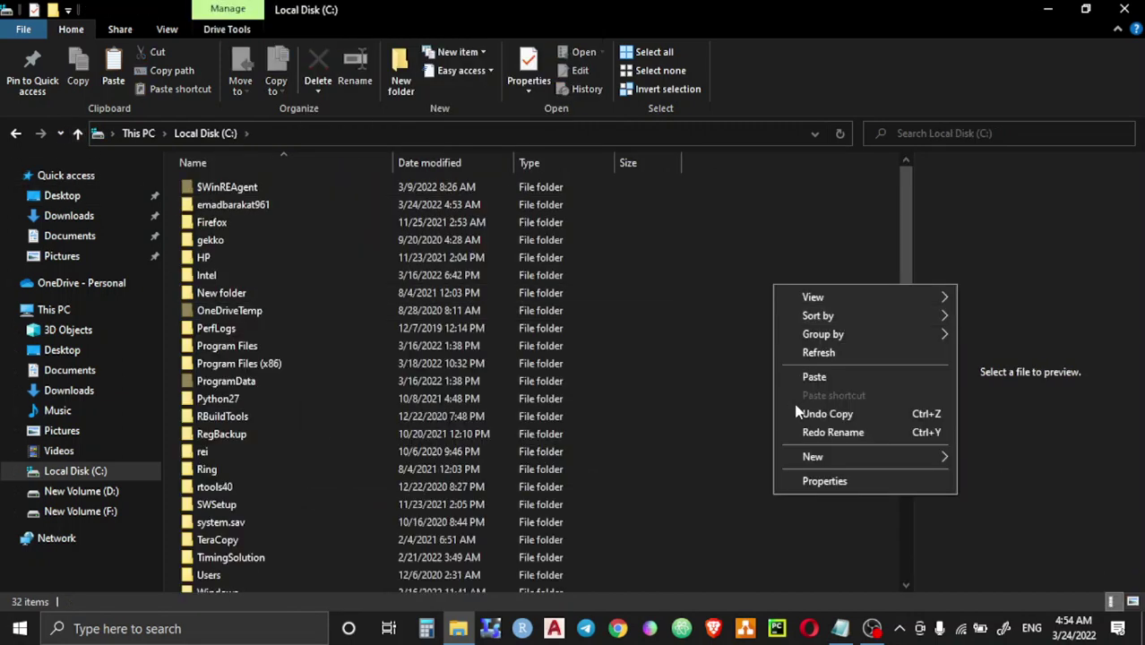
click(228, 206)
right_click(228, 206)
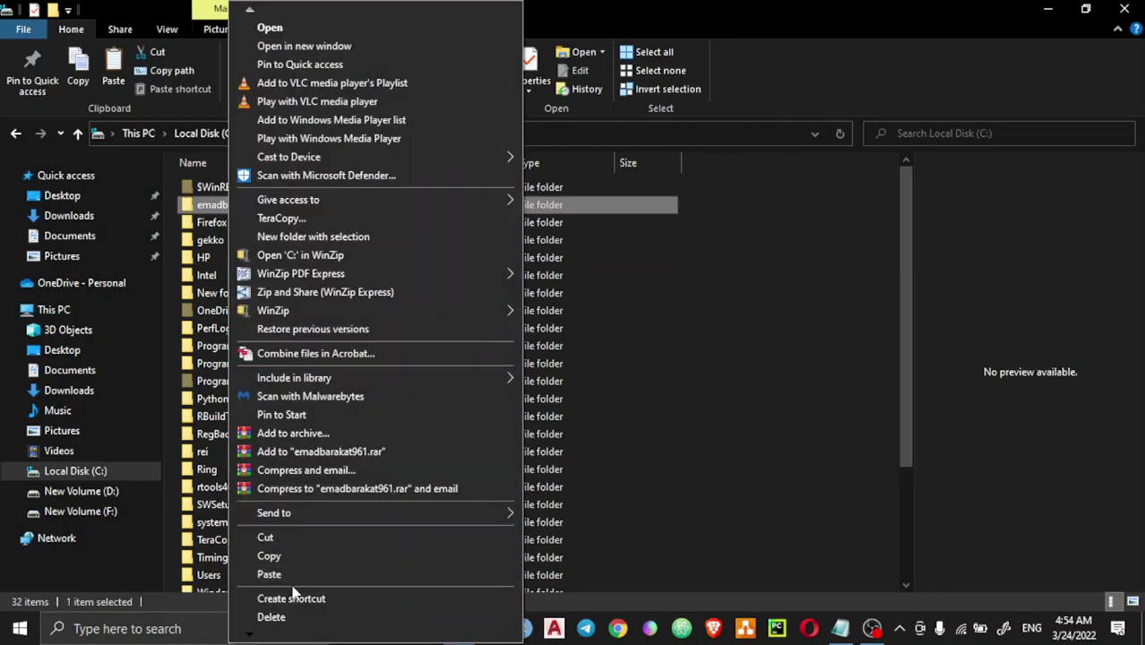
Step: Rename the project folder by appending _1 to its name
mouse_move(289, 636)
click(294, 578)
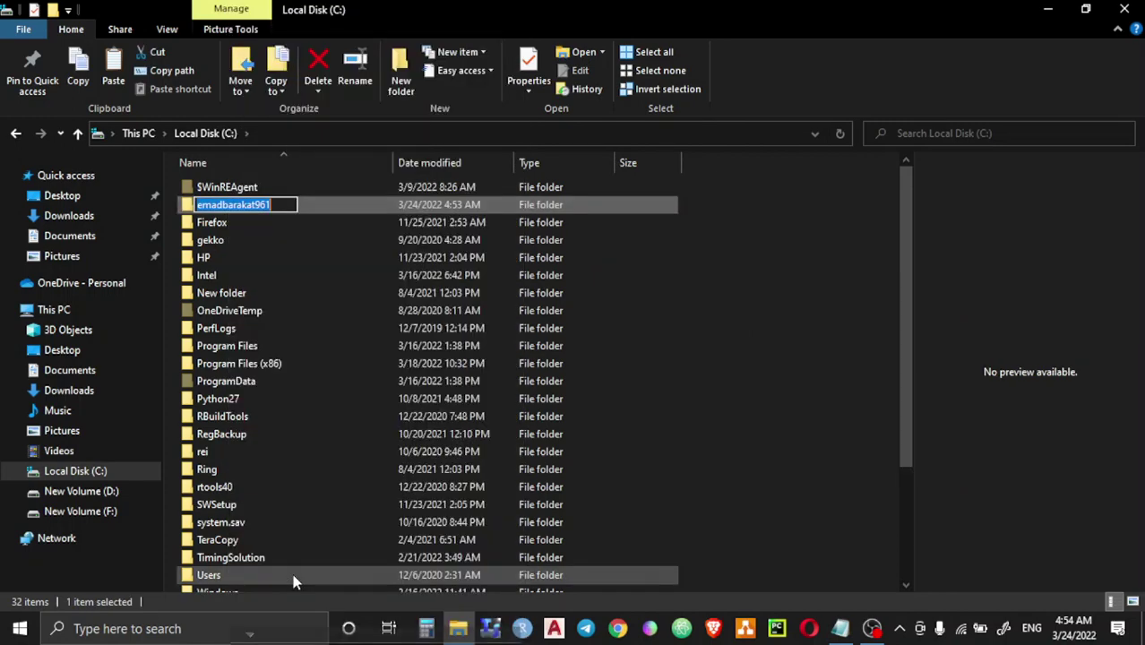
key(End)
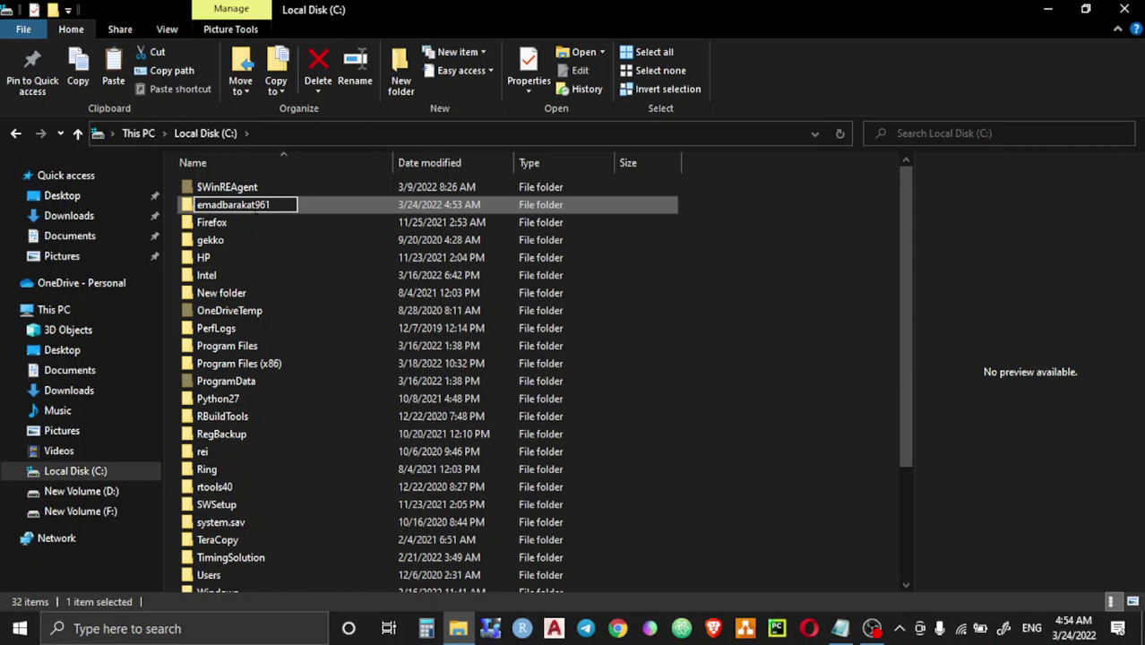
text(_1)
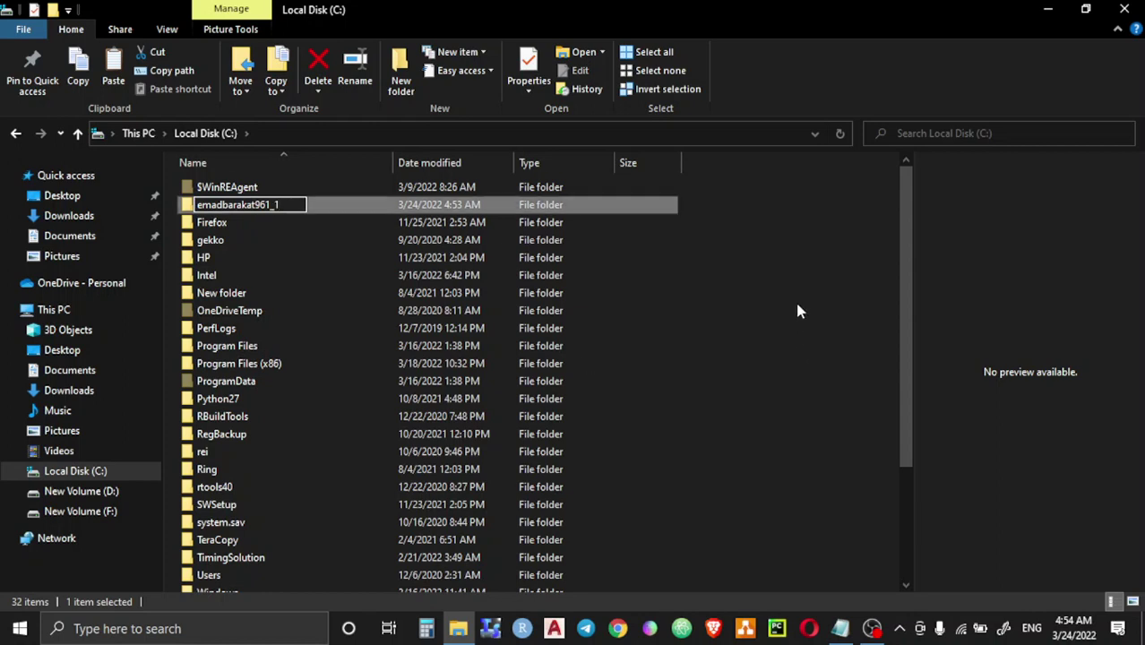
click(766, 266)
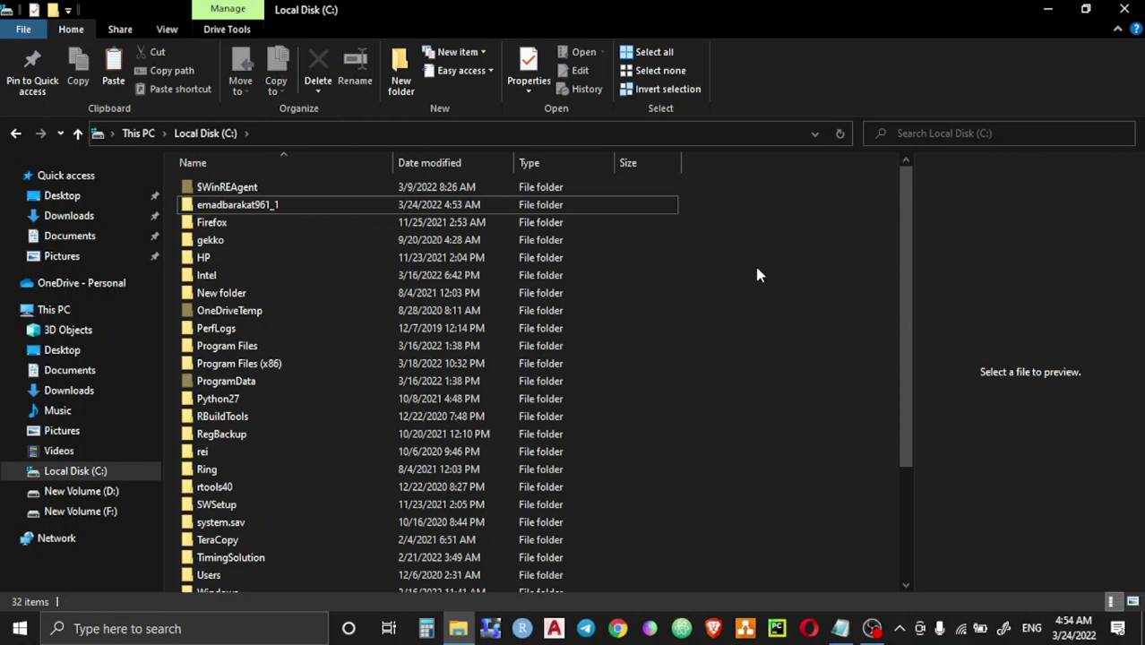
Step: Paste the cut folder onto C:, retry past the Item Not Found error, and open the _1 folder
right_click(767, 266)
click(793, 357)
key(Up)
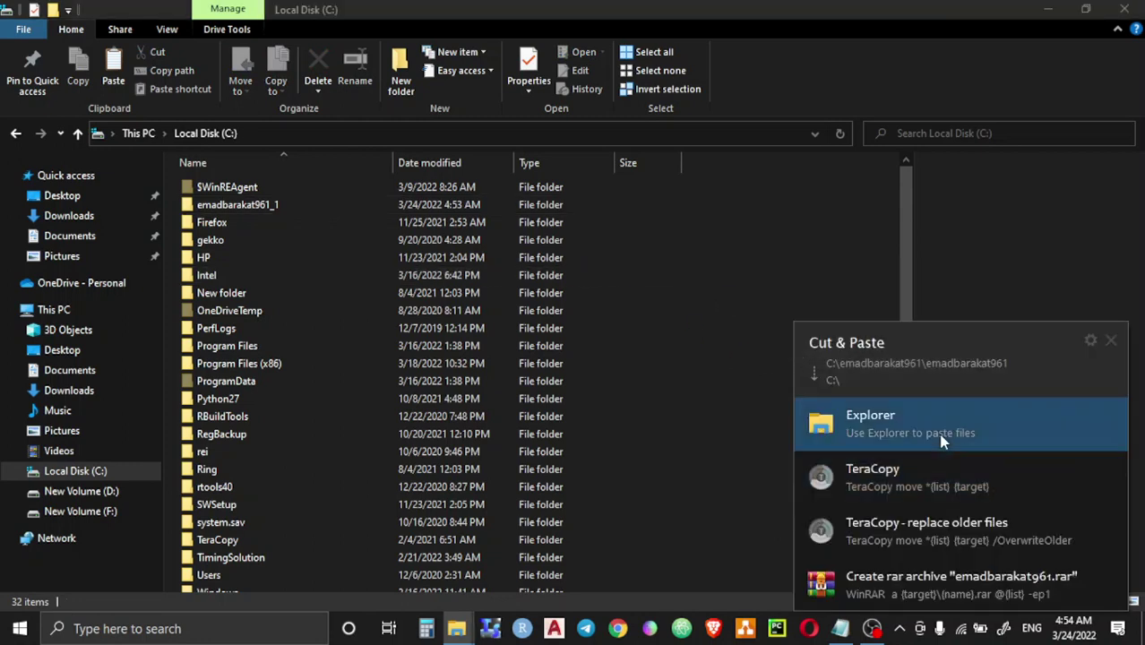
key(Return)
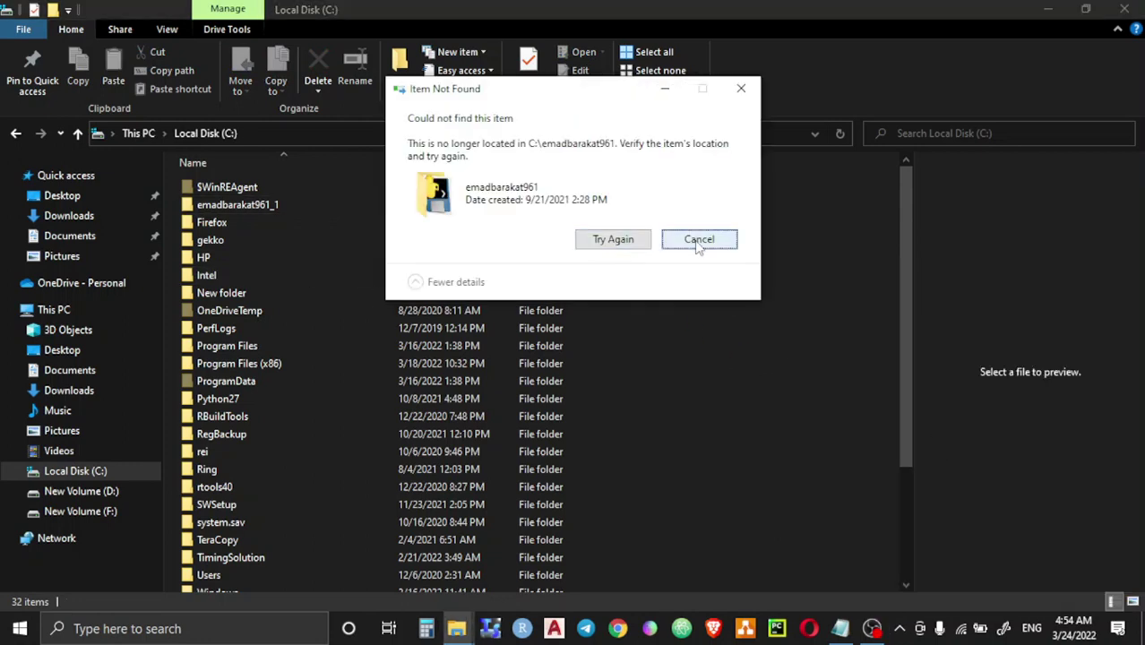
click(624, 243)
double_click(311, 207)
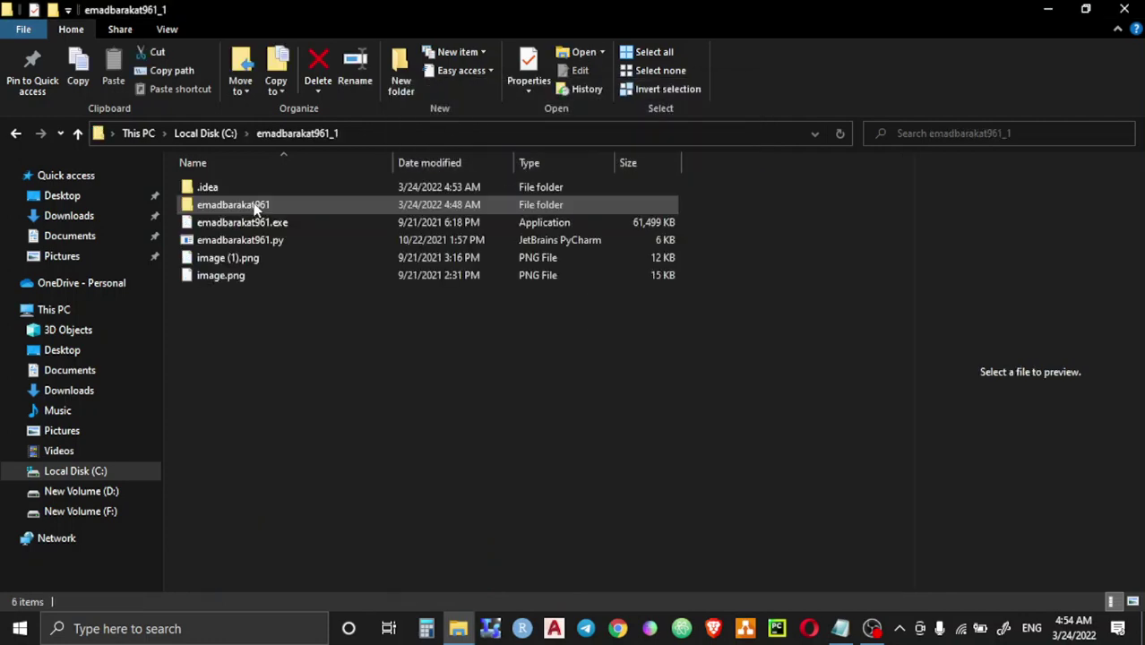
Step: Copy the inner project subfolder to the root of C:, confirming the TeraCopy prompt
right_click(243, 206)
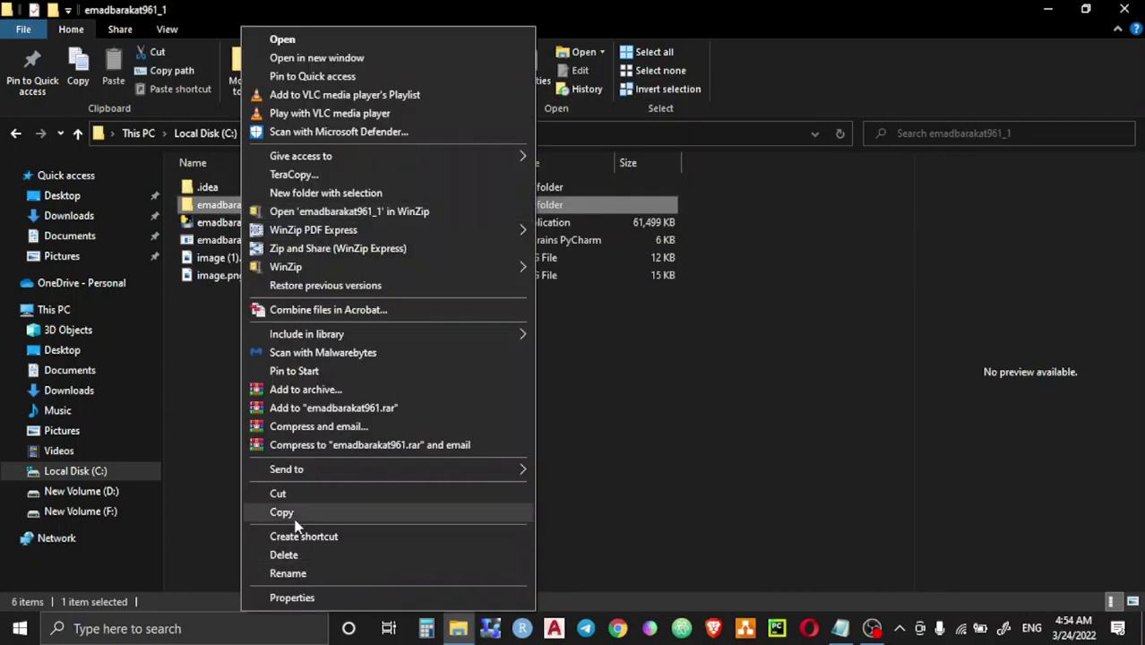
click(285, 514)
click(95, 477)
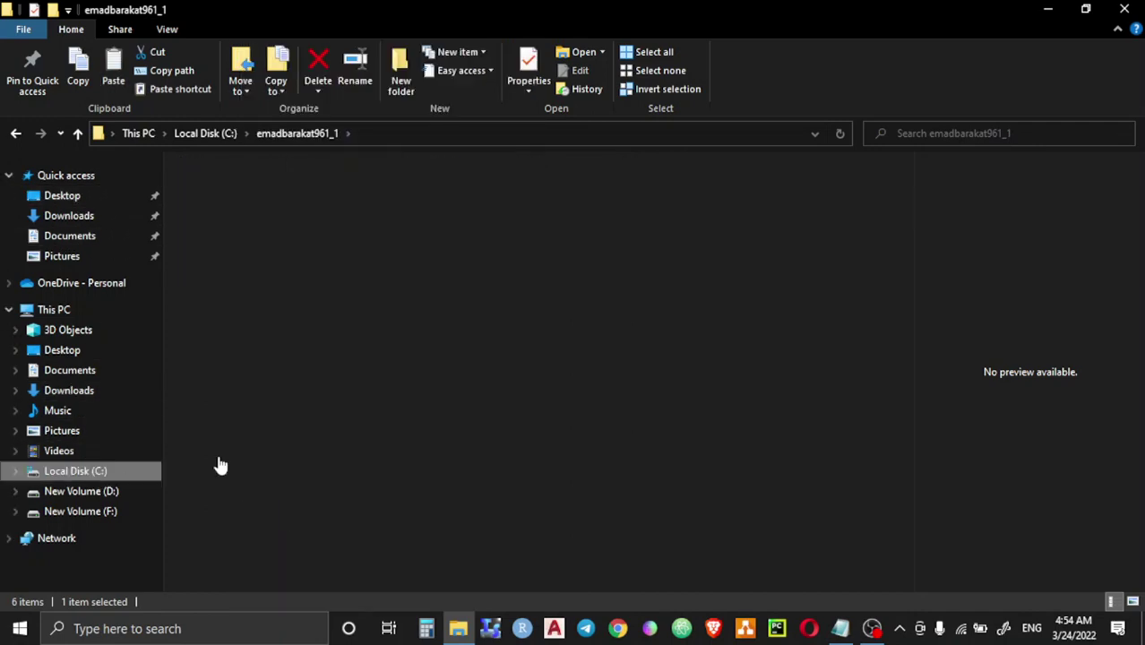
right_click(742, 229)
click(776, 322)
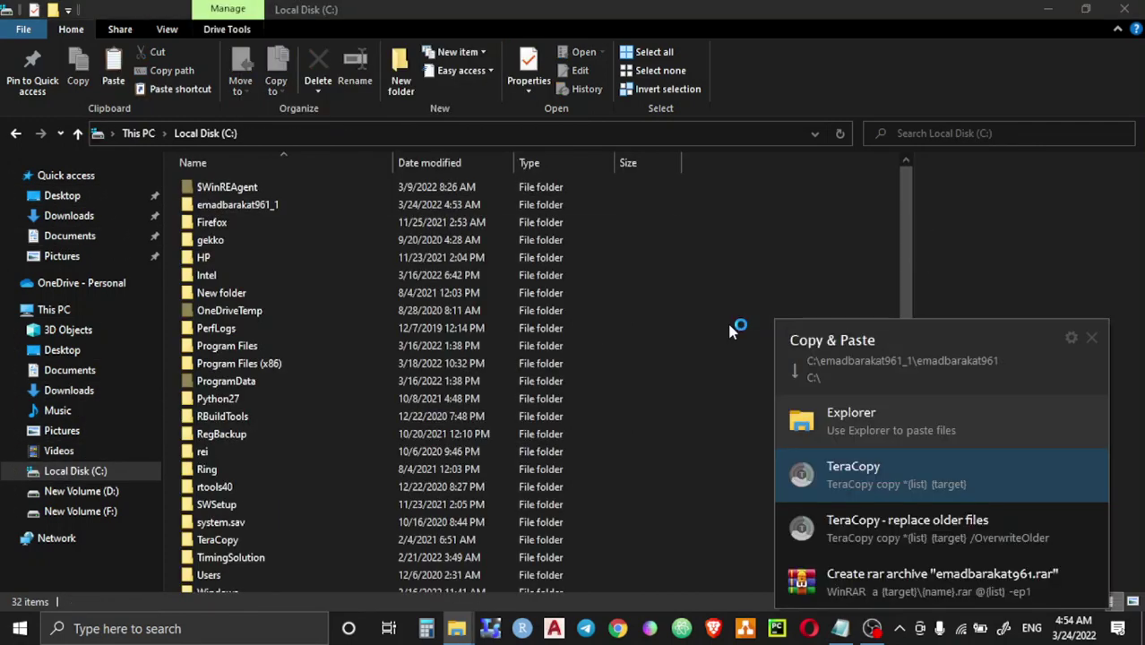
click(851, 419)
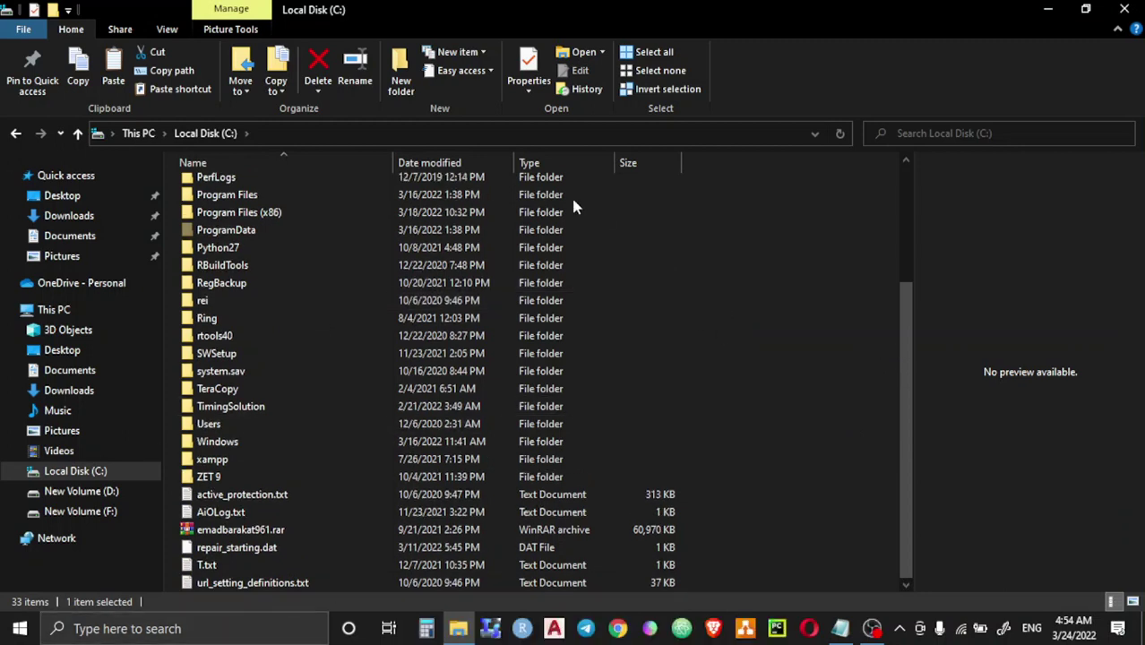
right_click(834, 250)
Step: Sort drive C: by date modified and group the listing by date modified
mouse_move(868, 285)
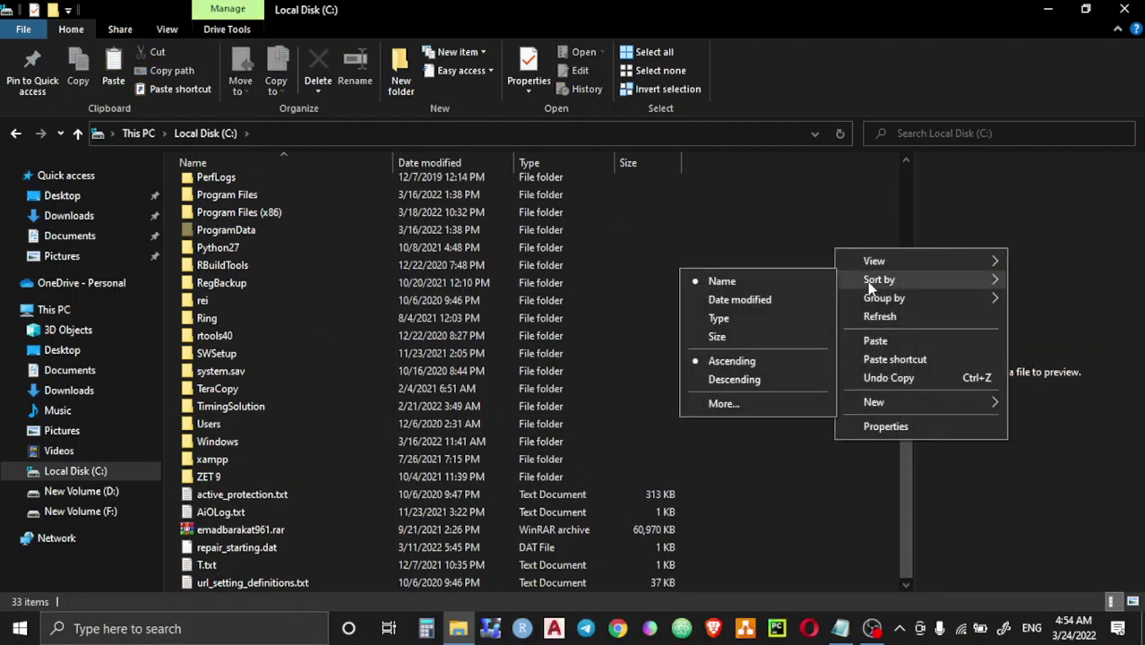
click(762, 299)
right_click(755, 244)
mouse_move(796, 292)
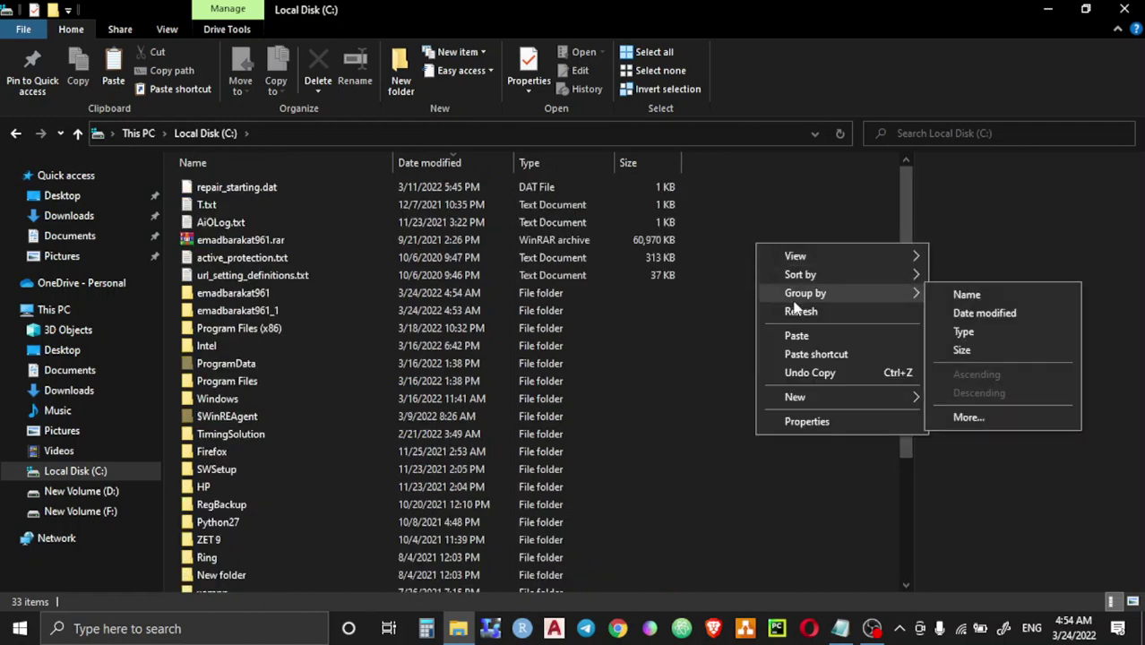
click(1022, 315)
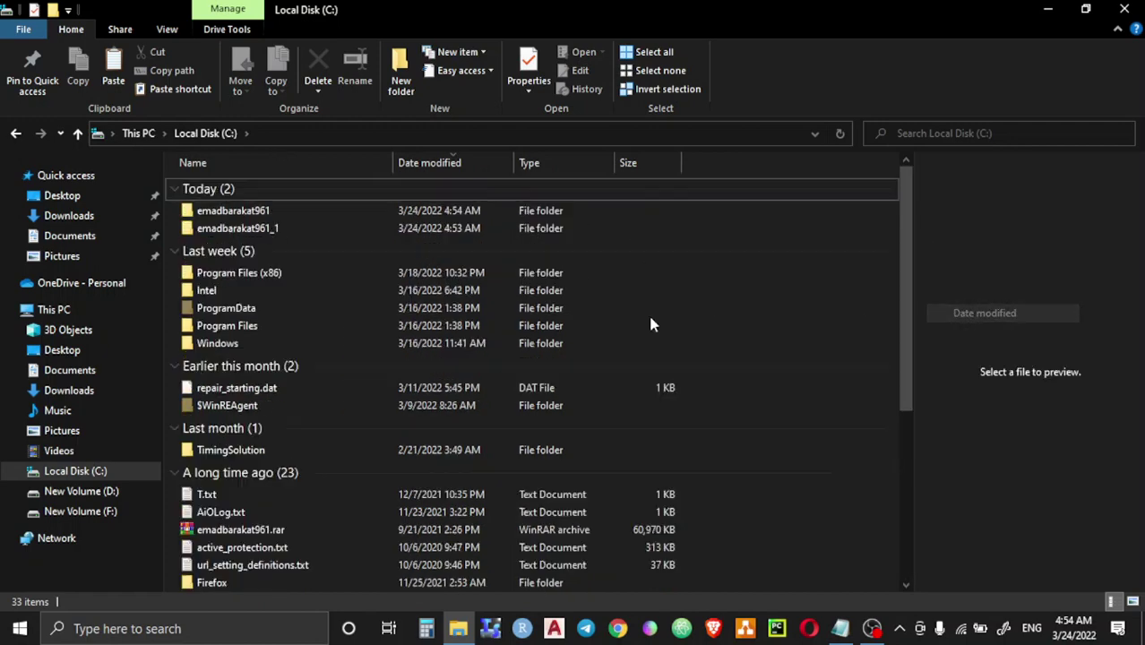
Step: Open the newly copied project folder to check it, then return to drive C:
double_click(243, 218)
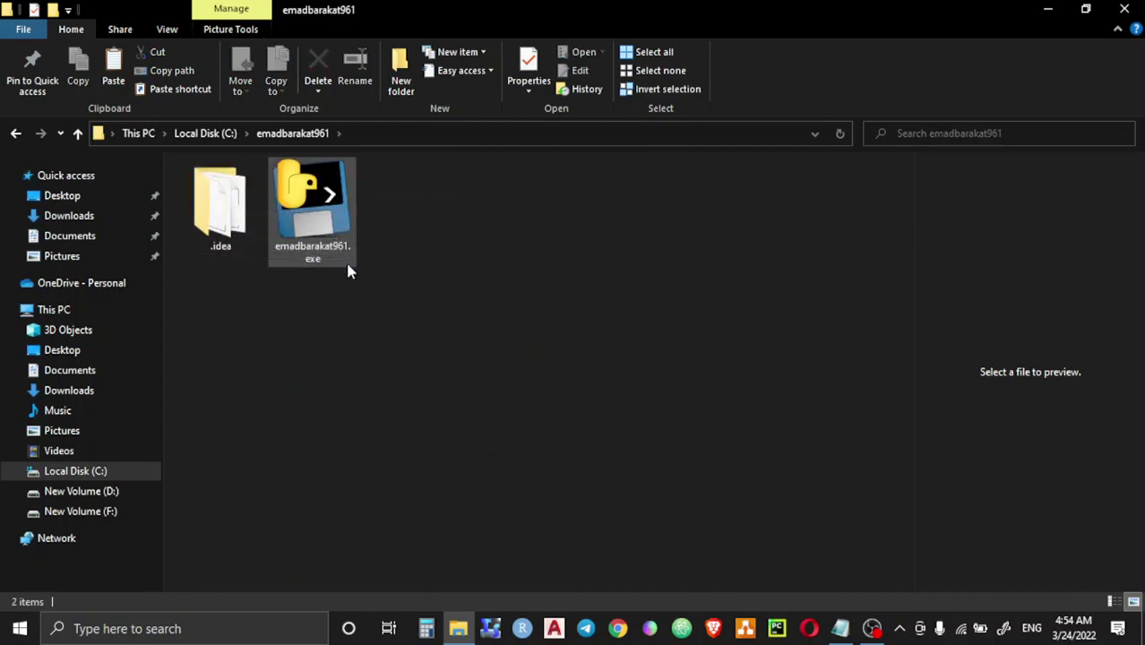
mouse_move(314, 218)
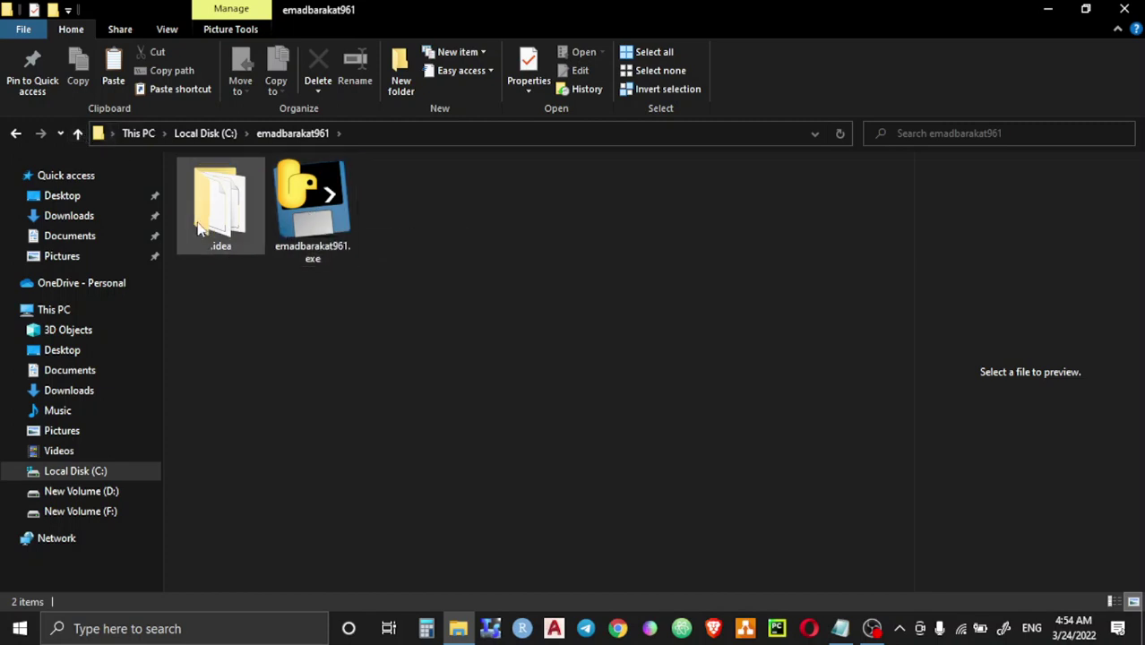
click(77, 136)
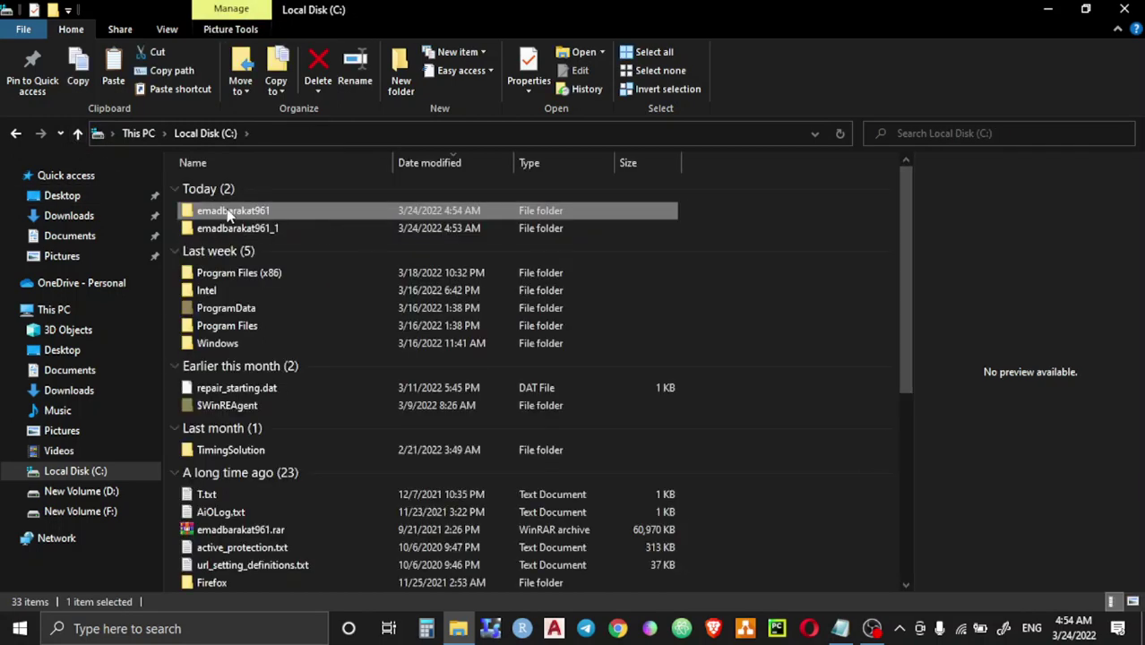
scroll(359, 244, down, 2)
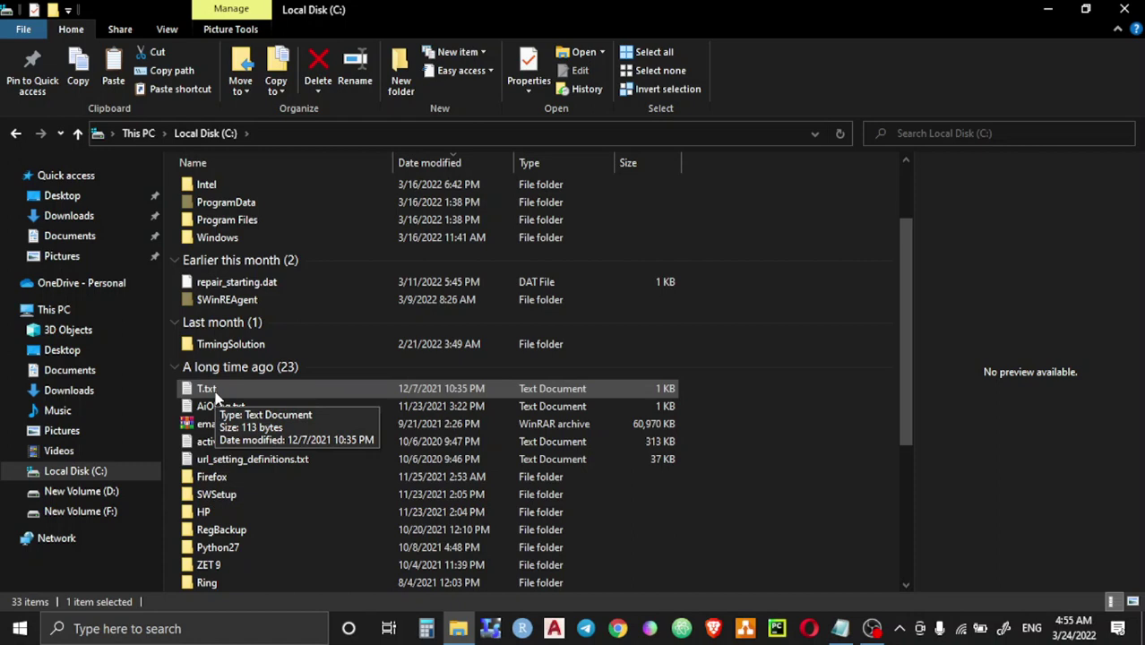
click(167, 29)
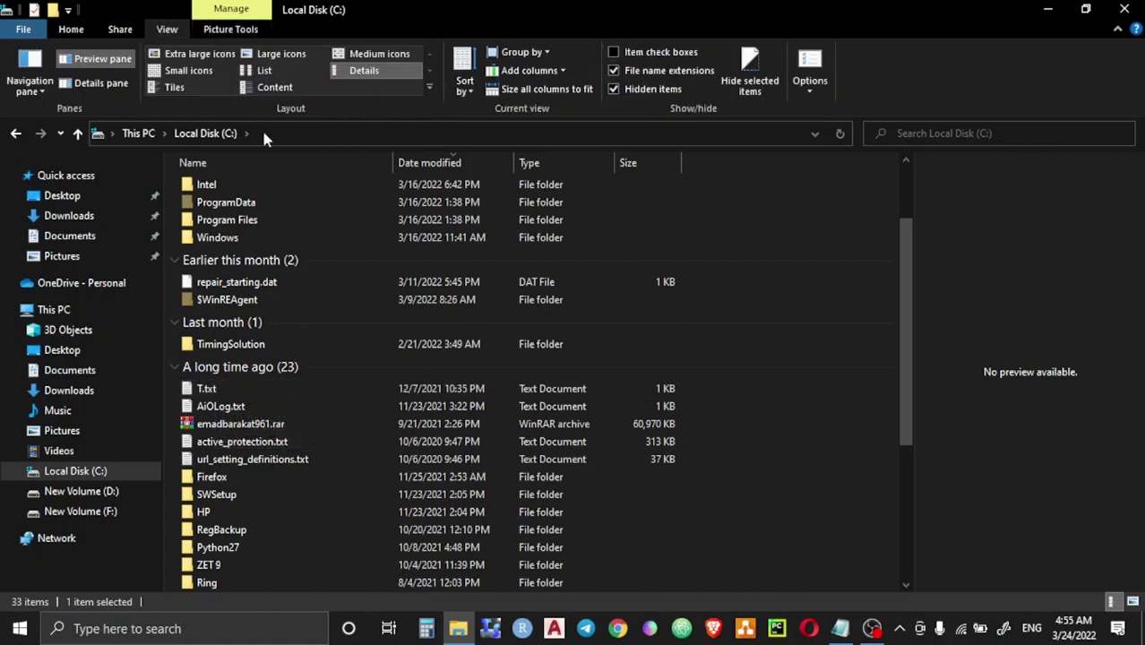
Step: Show drive C: as large icons and look inside the _1 project folder
click(278, 52)
scroll(452, 295, down, 5)
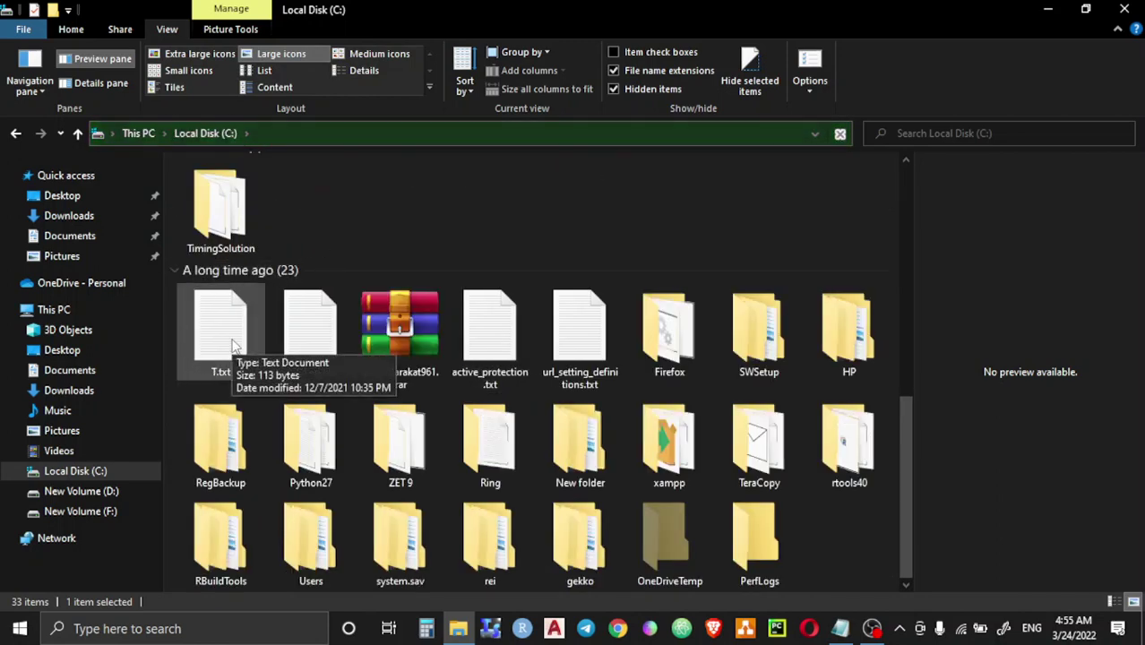
scroll(313, 195, up, 5)
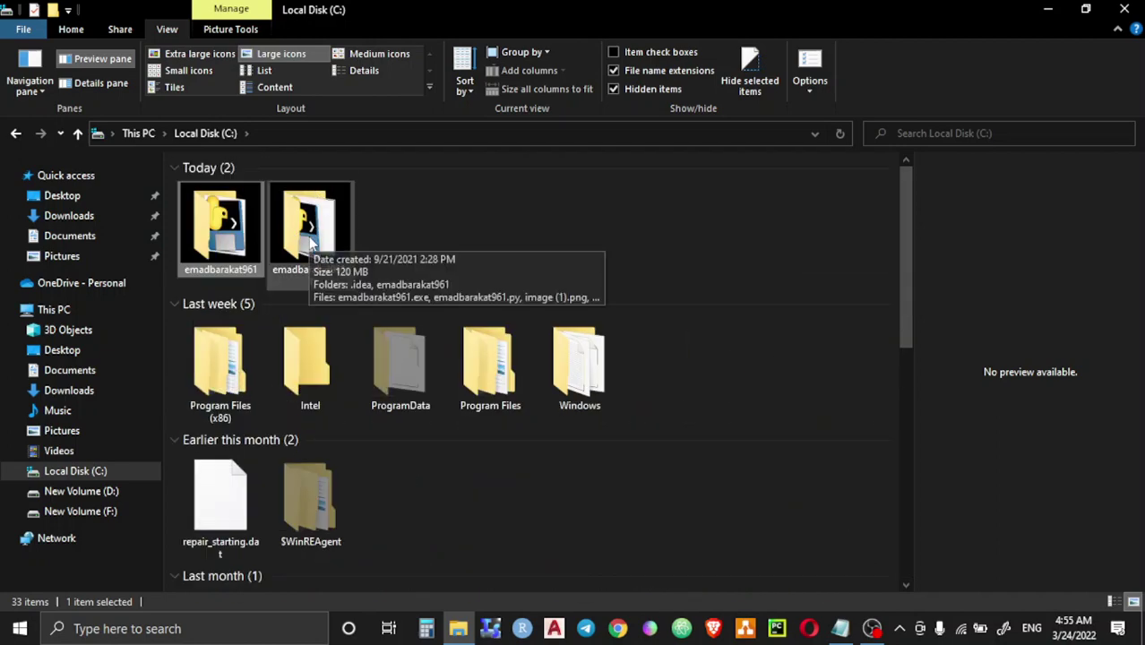
click(436, 233)
double_click(298, 229)
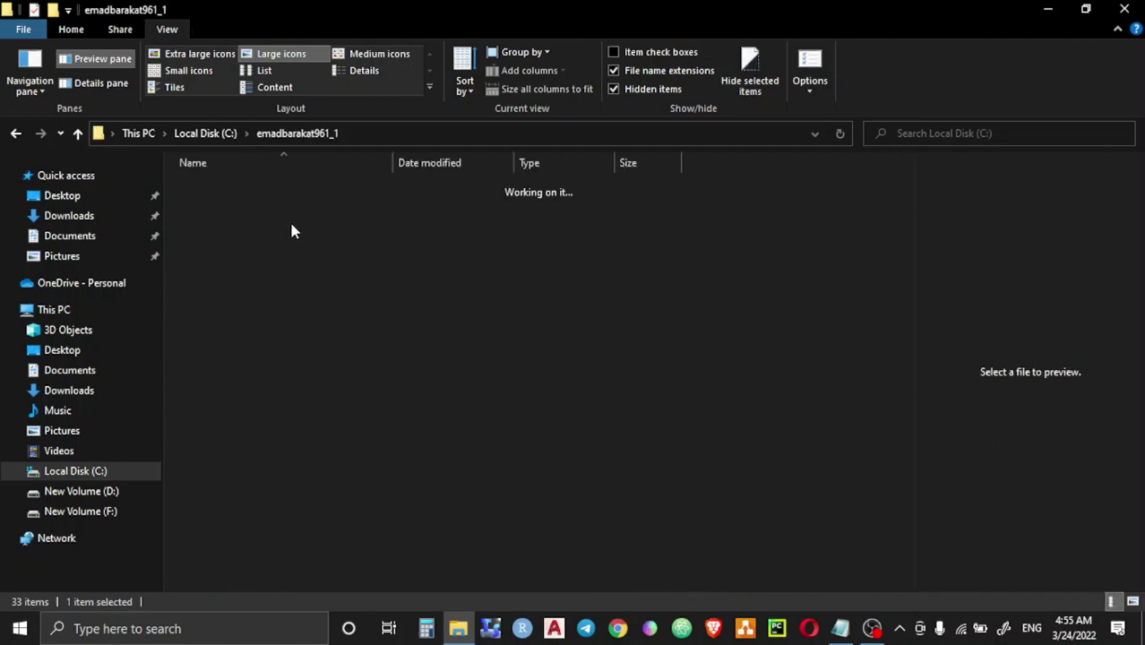
click(77, 132)
Step: Inspect the copied project subfolder and its .idea folder, then open T.txt
double_click(230, 279)
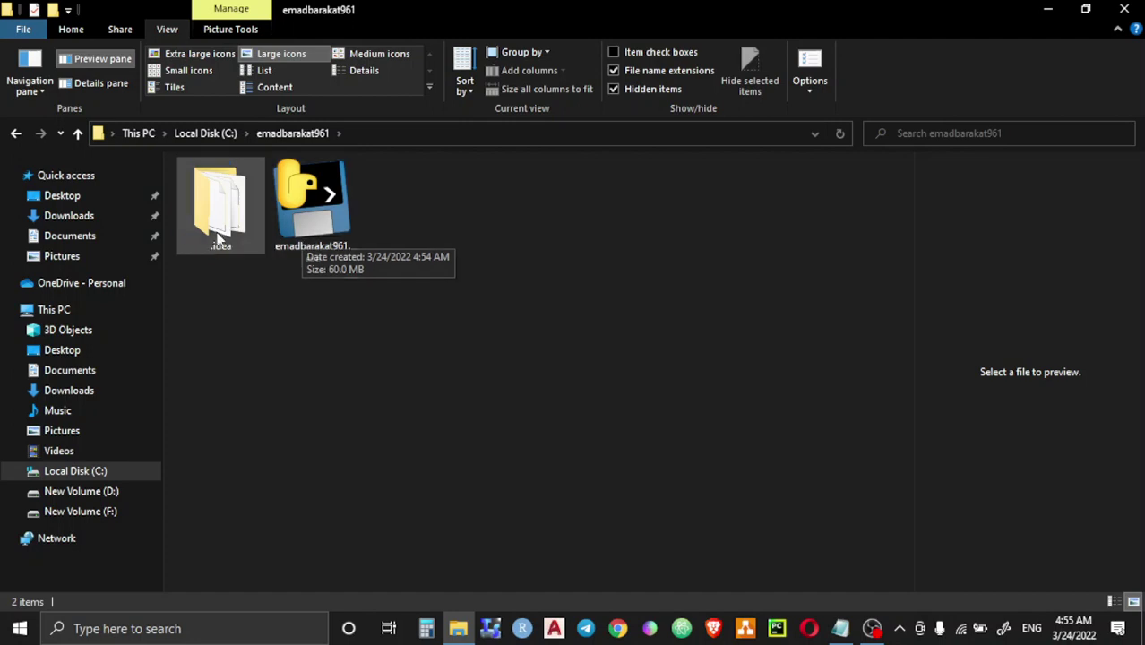
double_click(220, 236)
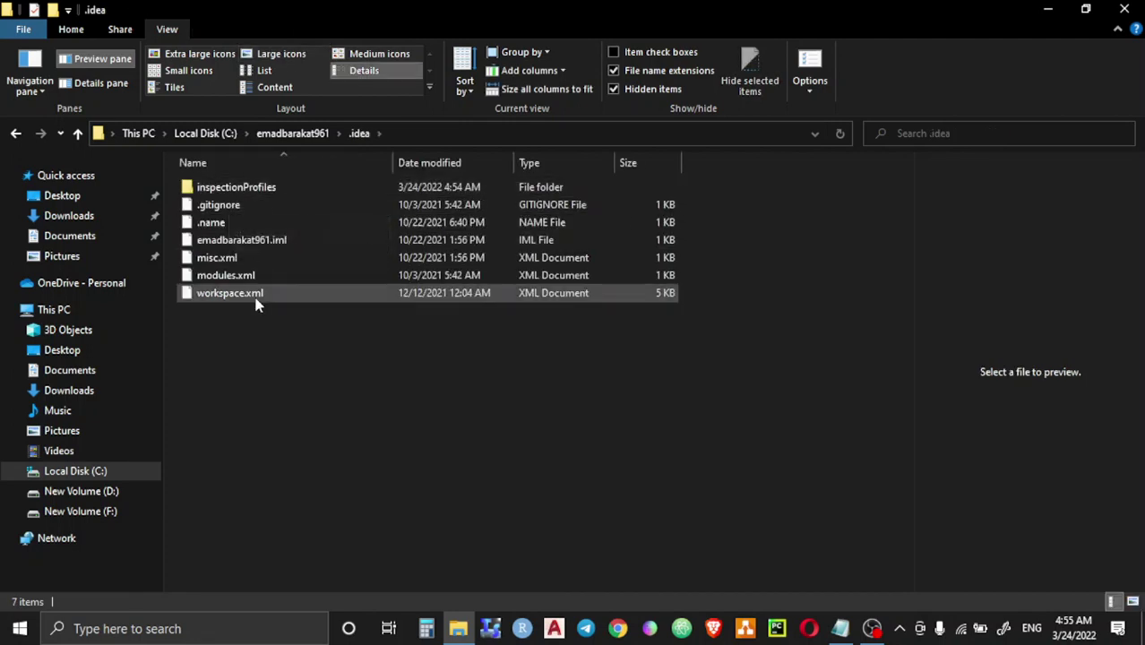
click(77, 133)
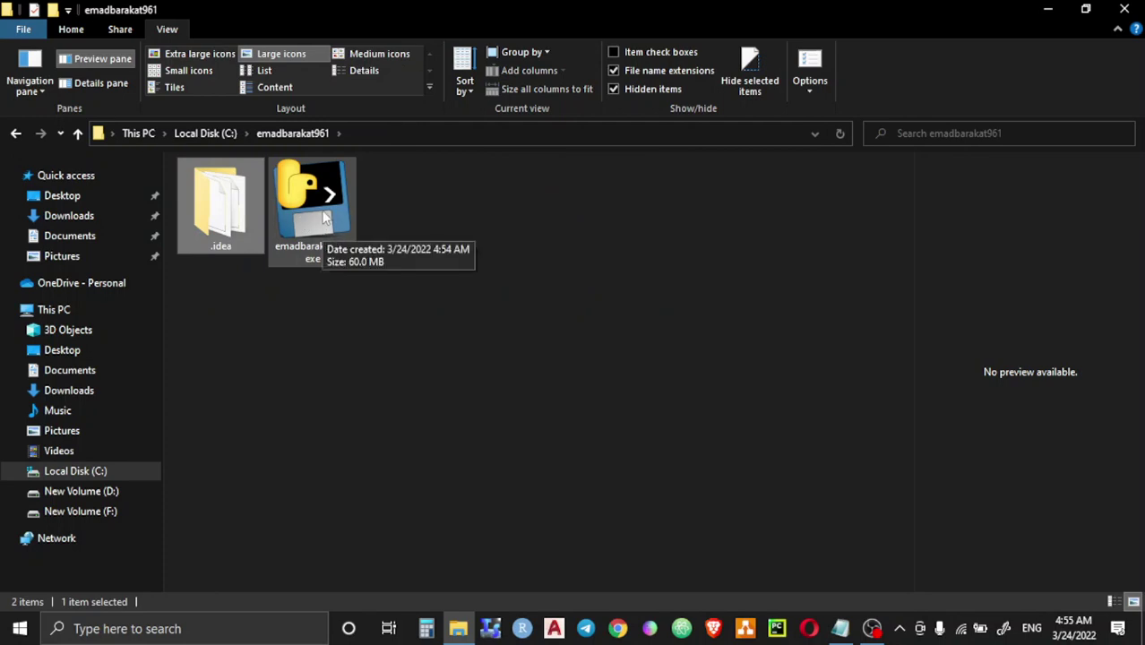
click(77, 134)
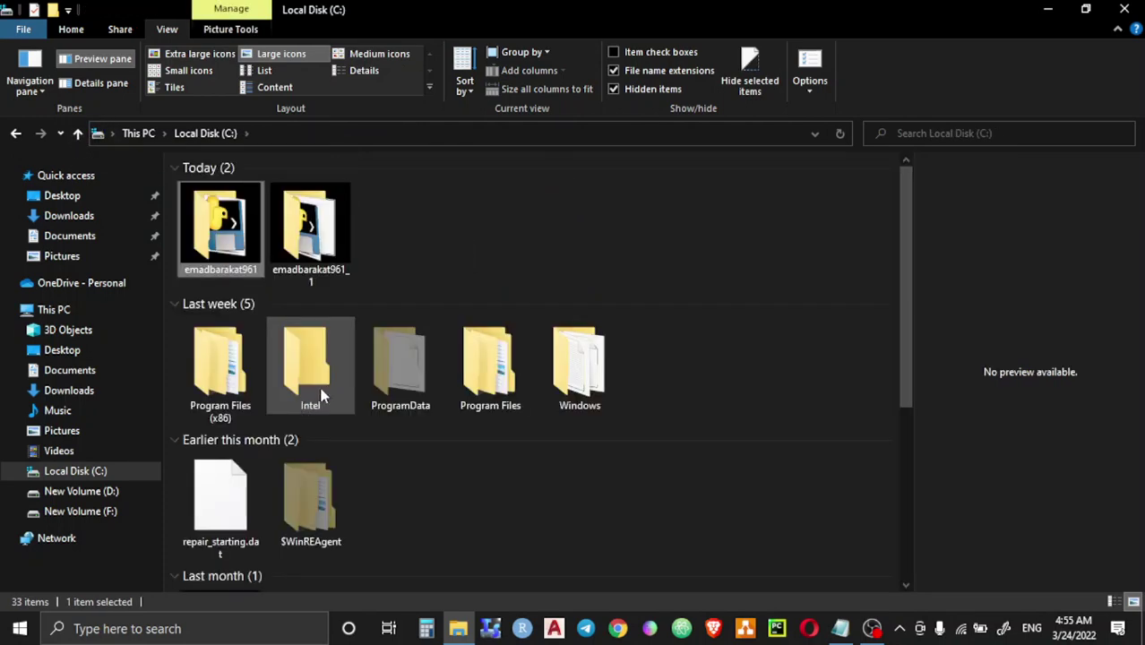
double_click(210, 237)
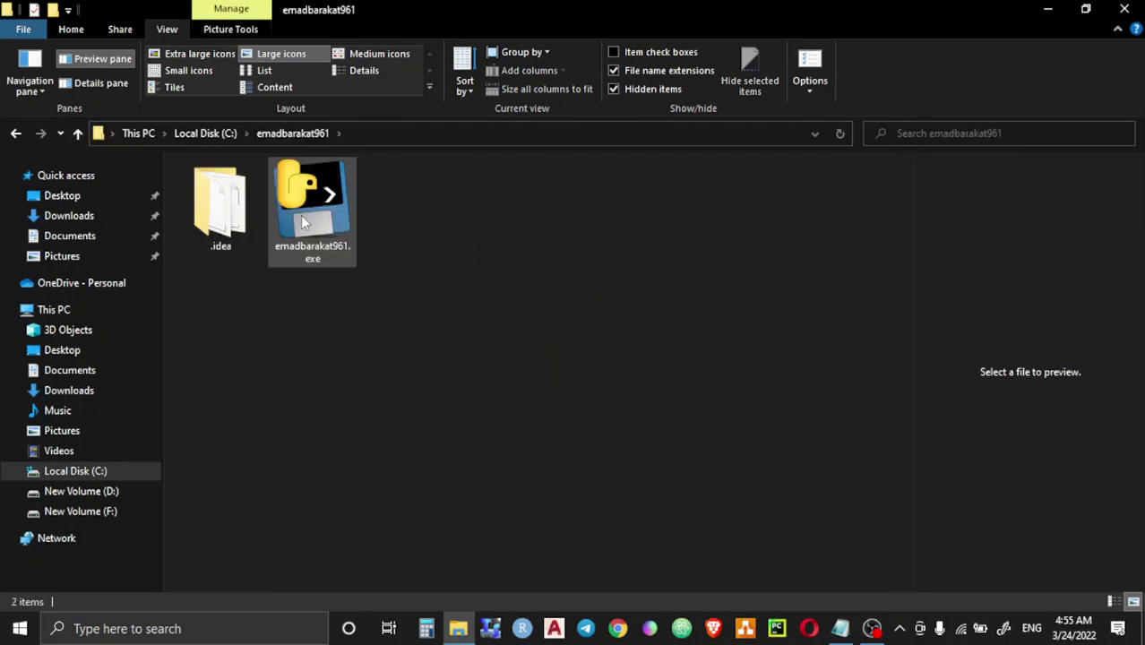
click(77, 141)
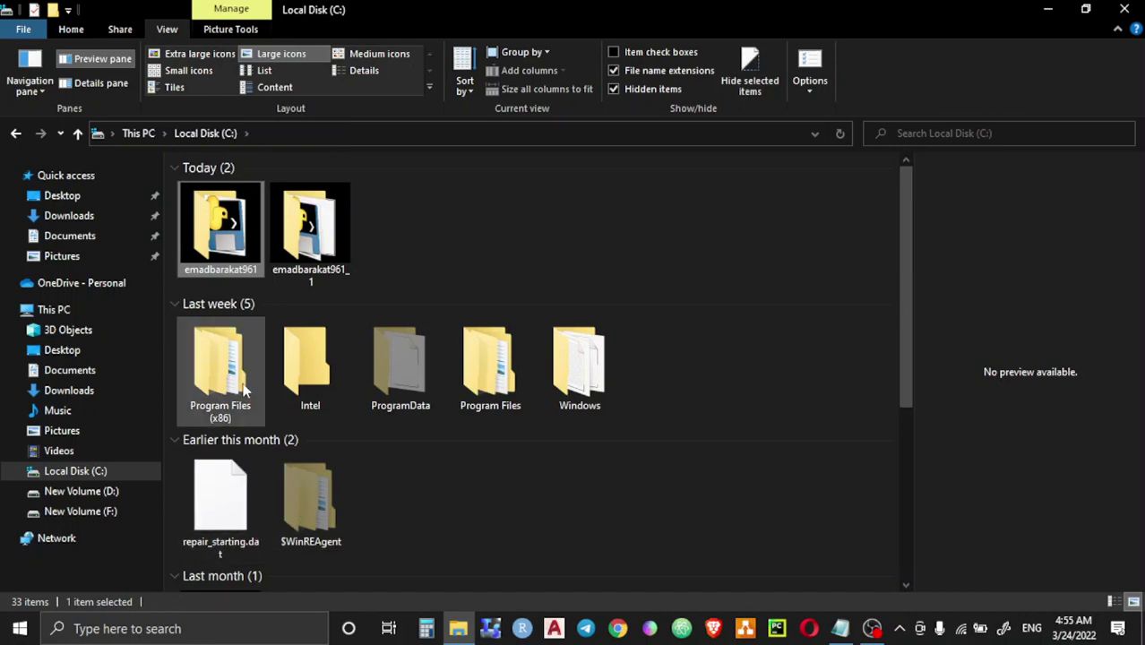
scroll(275, 376, down, 5)
double_click(256, 324)
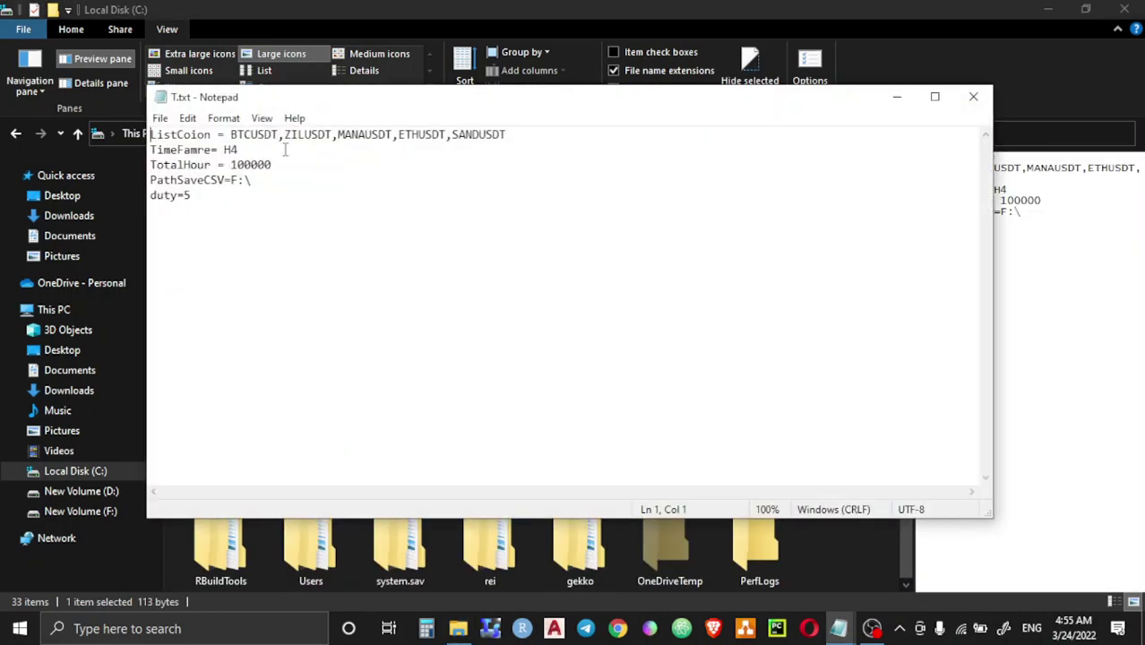
Step: Maximize T.txt, delete the coins after BTCUSDT in ListCoion, and select the H4 timeframe
double_click(338, 104)
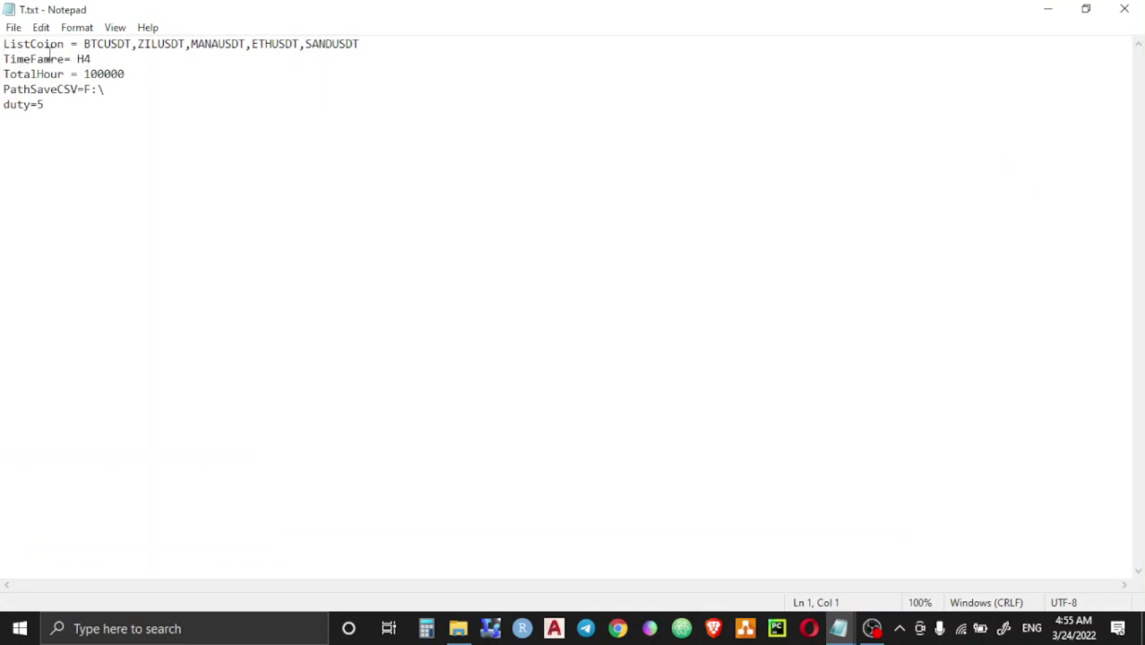
drag(68, 44, 6, 46)
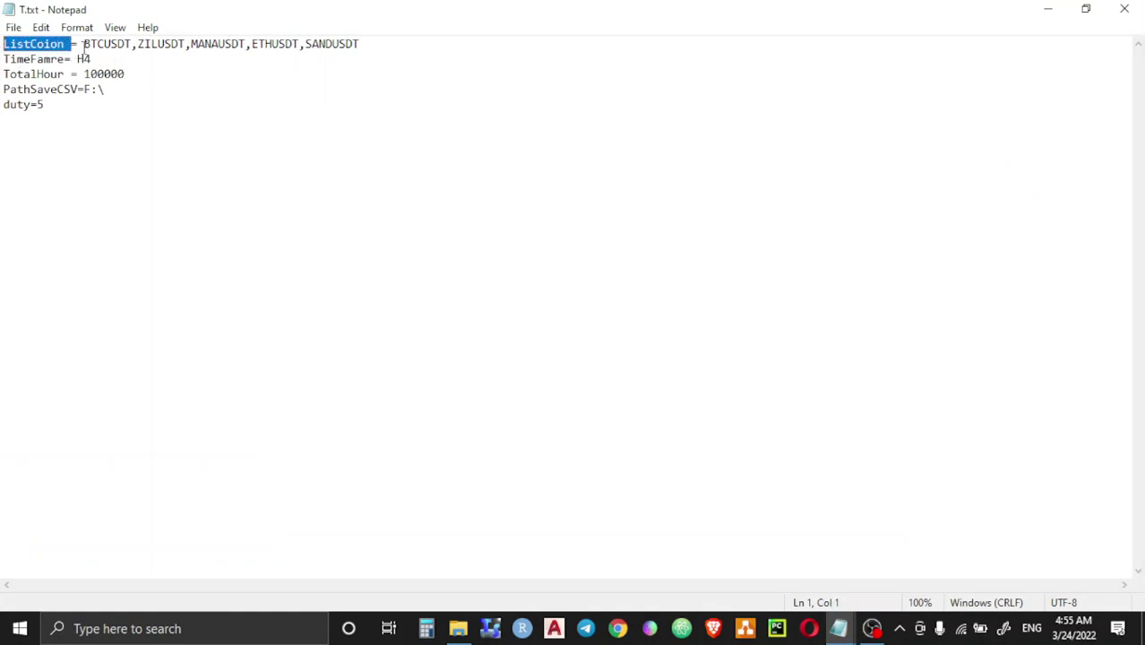
drag(85, 44, 363, 51)
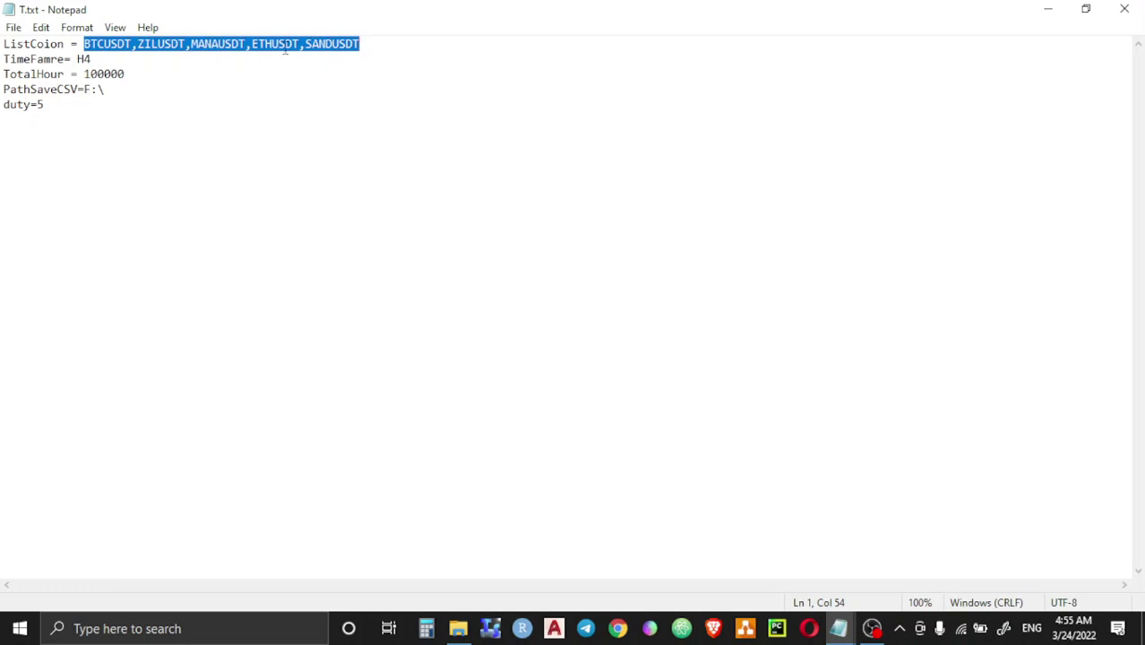
click(364, 46)
drag(364, 46, 137, 49)
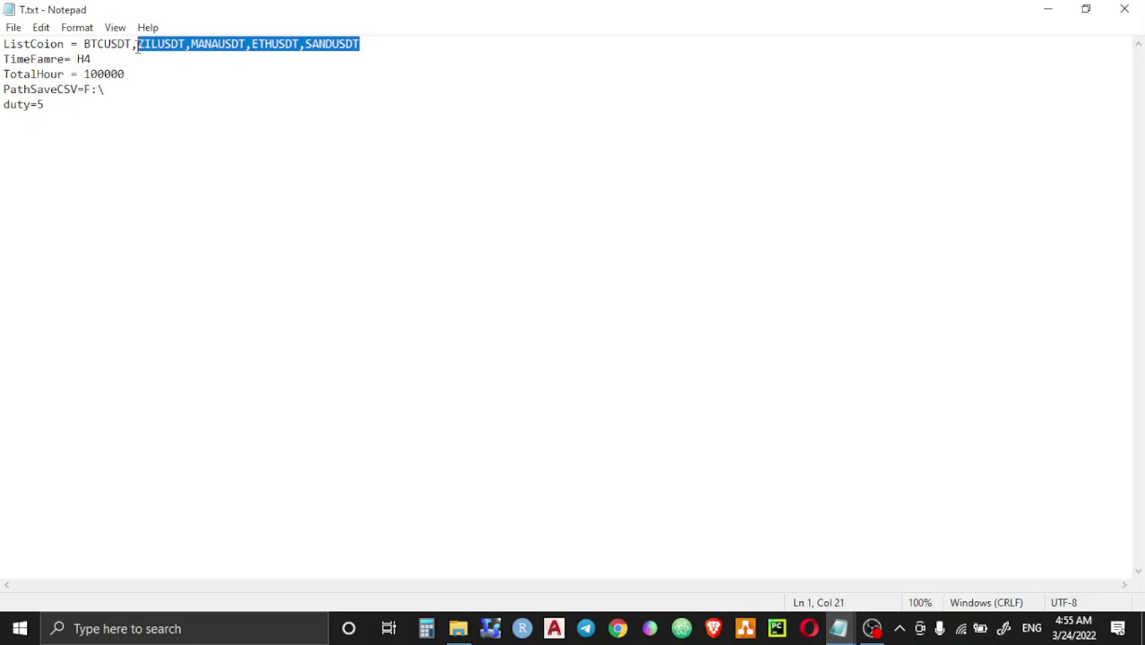
key(BackSpace)
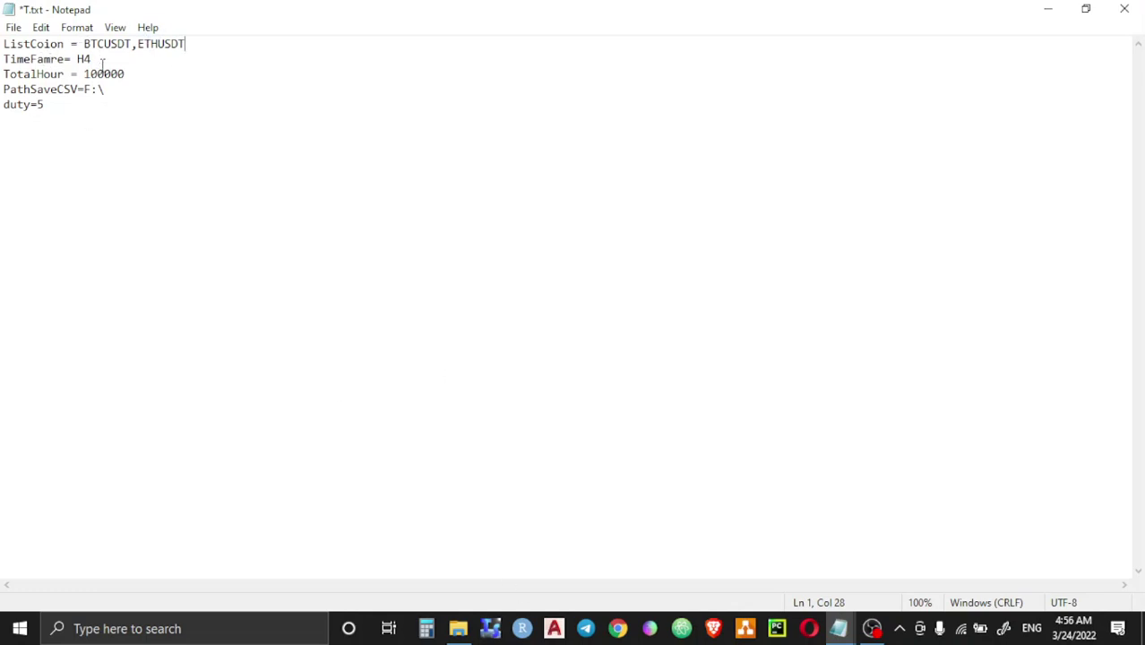
drag(100, 60, 79, 61)
mouse_move(453, 628)
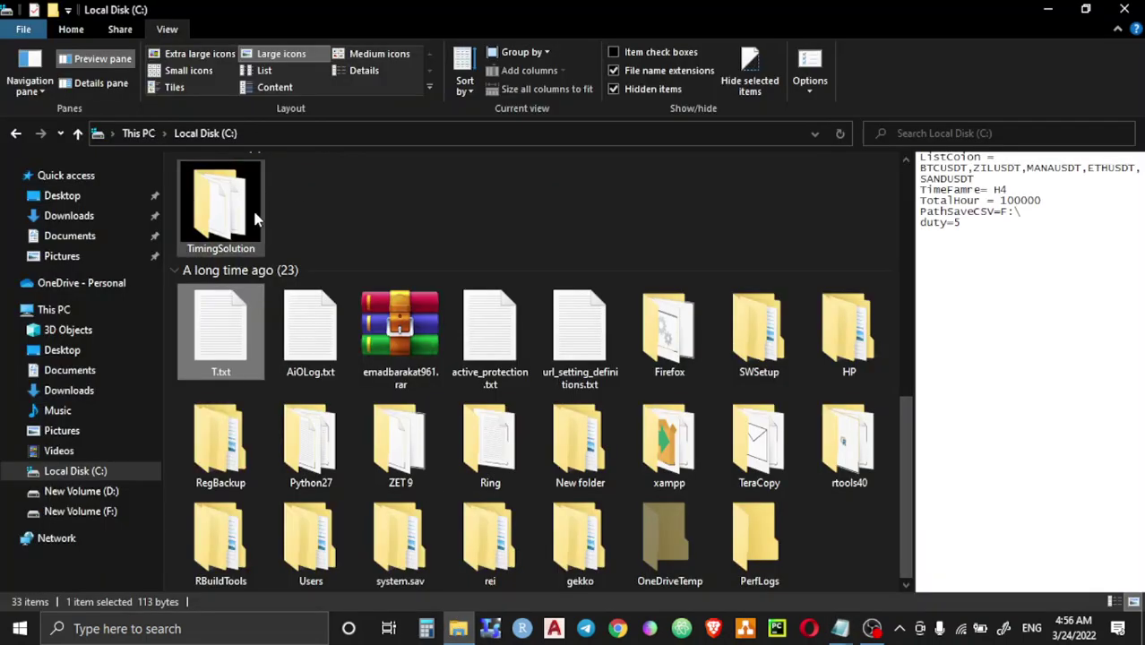
scroll(352, 227, up, 15)
click(338, 232)
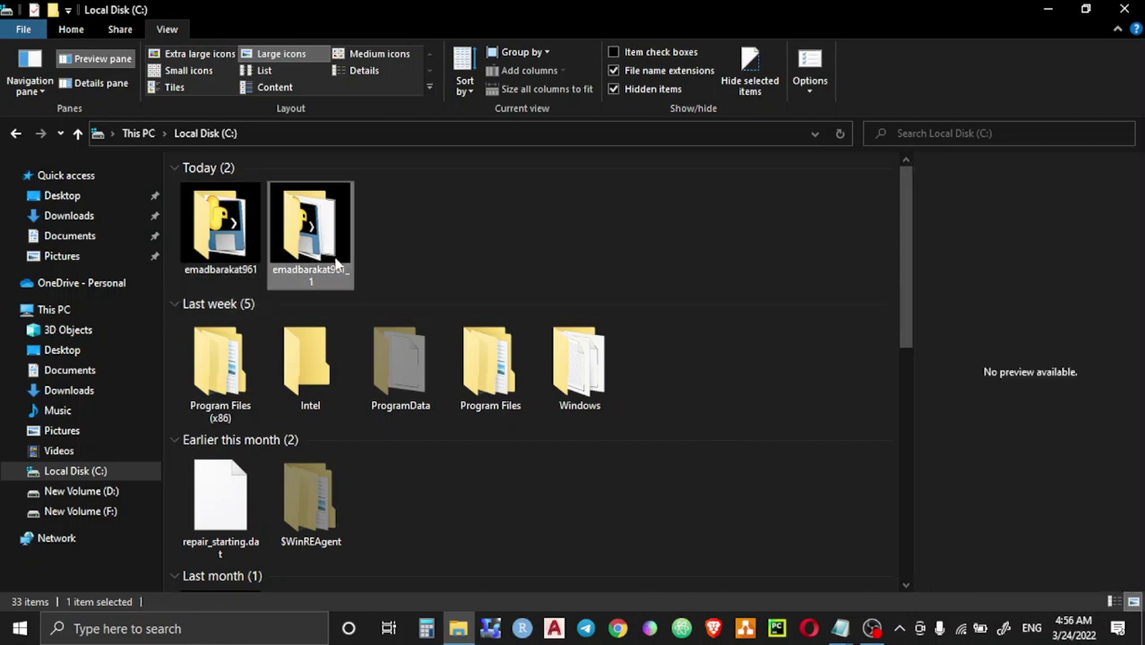
double_click(309, 235)
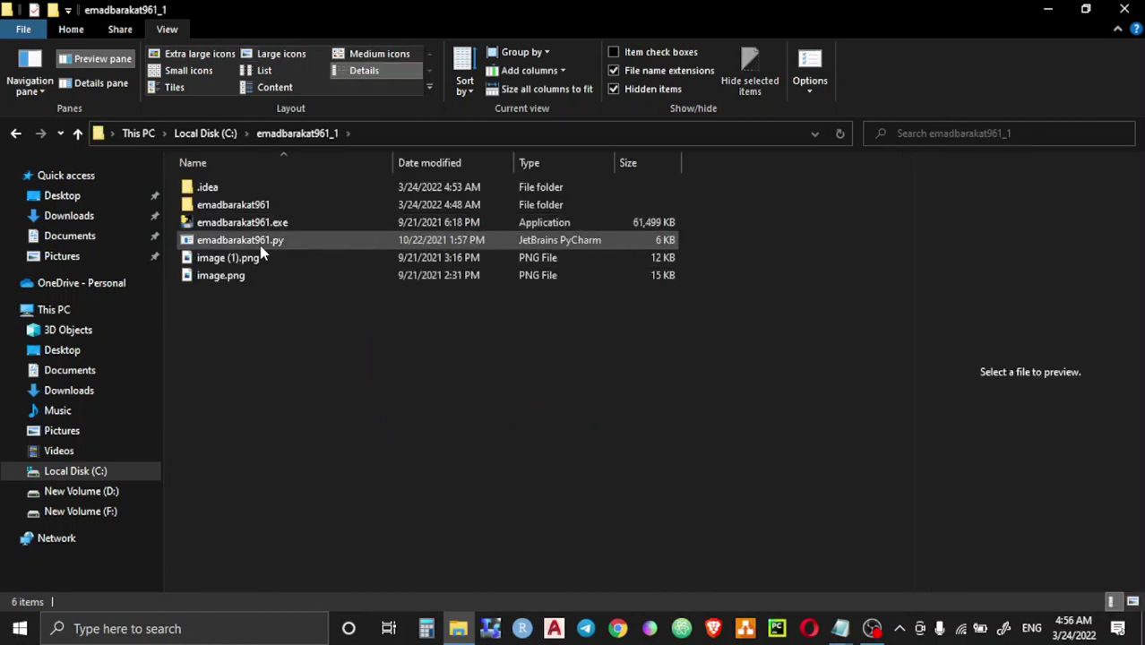
drag(243, 298, 220, 255)
right_click(220, 254)
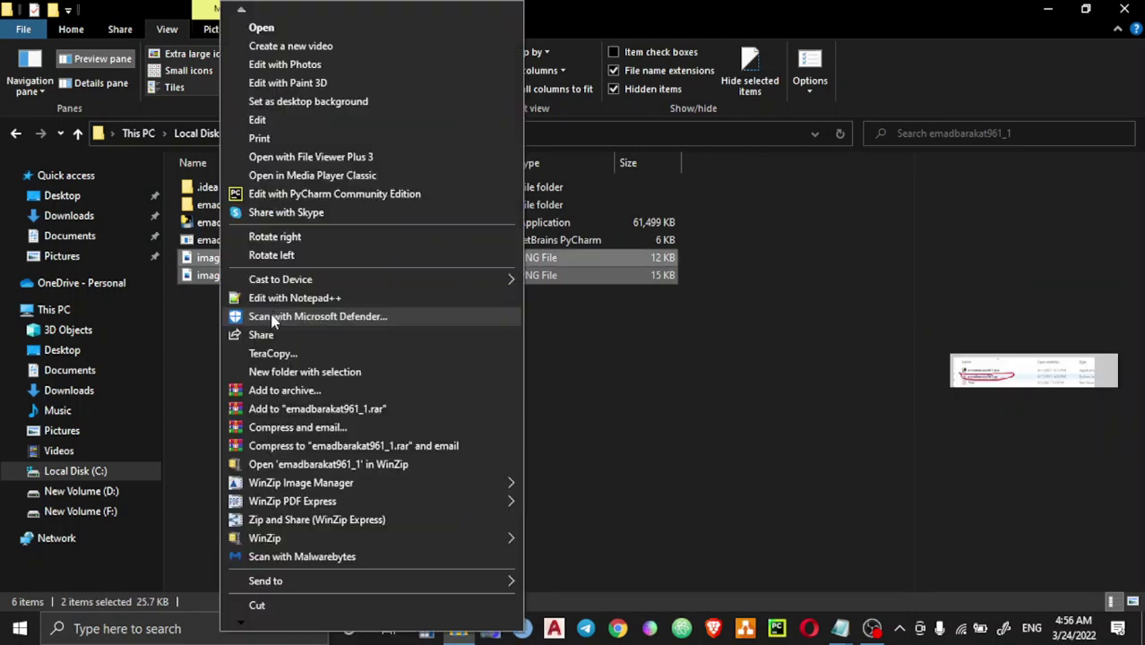
scroll(258, 622, down, 3)
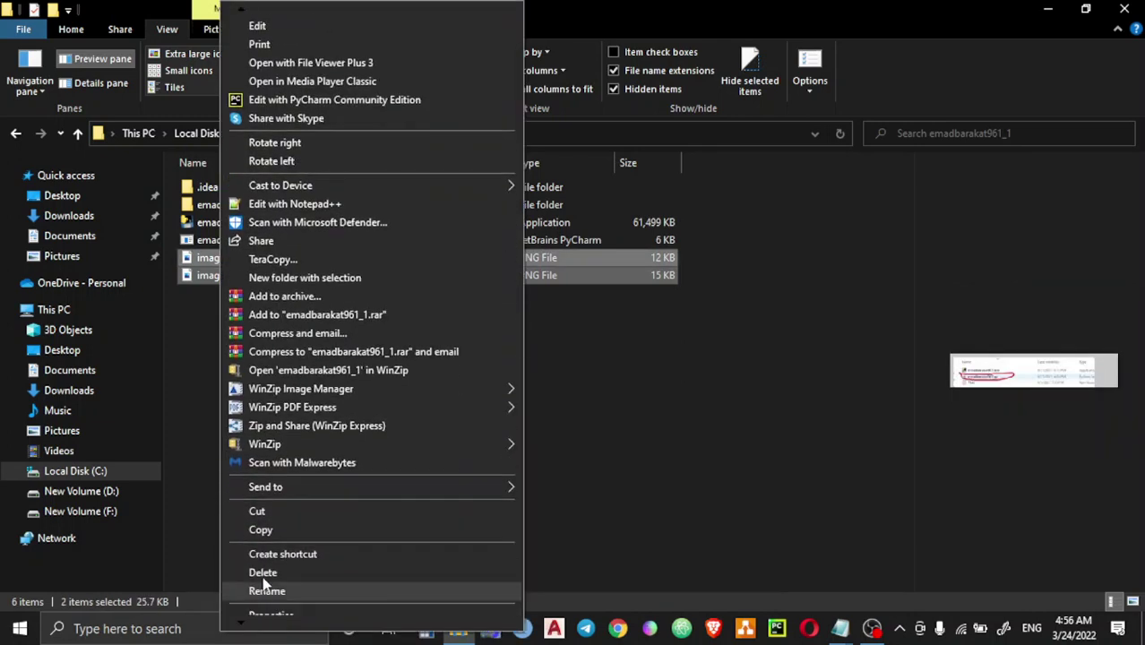
click(260, 529)
click(78, 132)
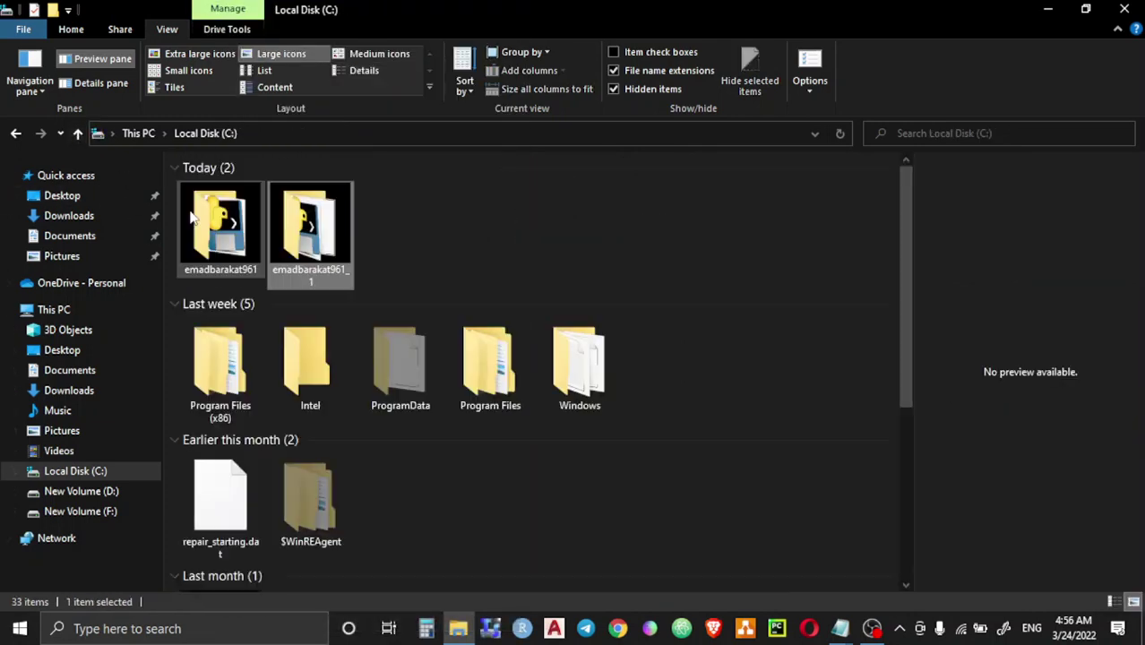
double_click(190, 219)
right_click(254, 300)
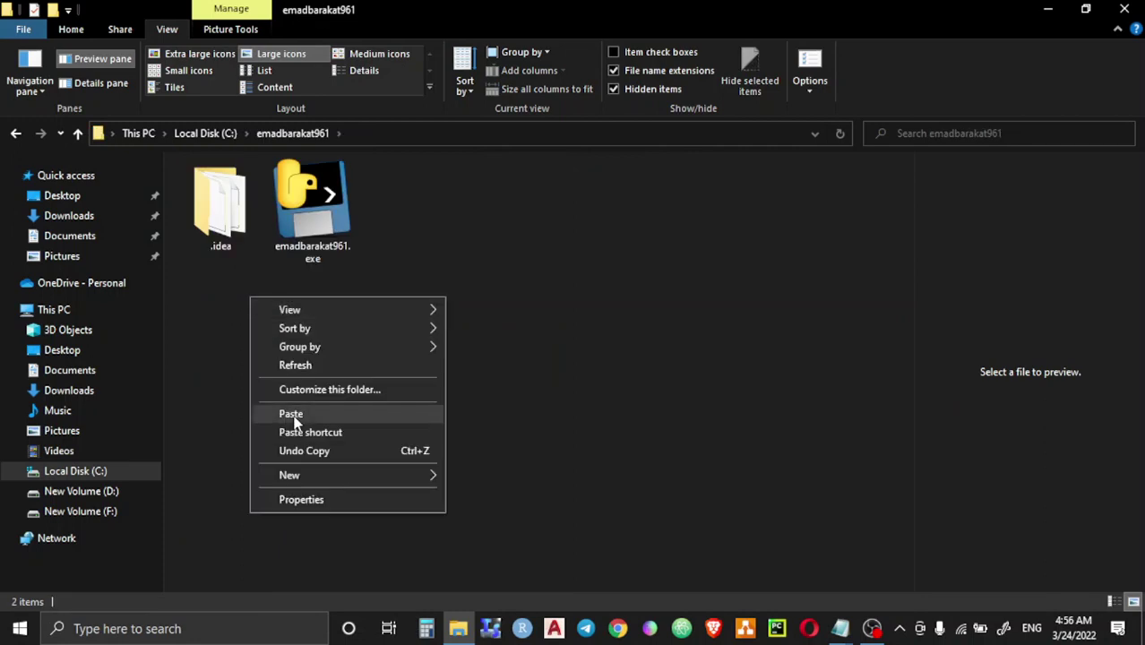
click(291, 414)
click(380, 435)
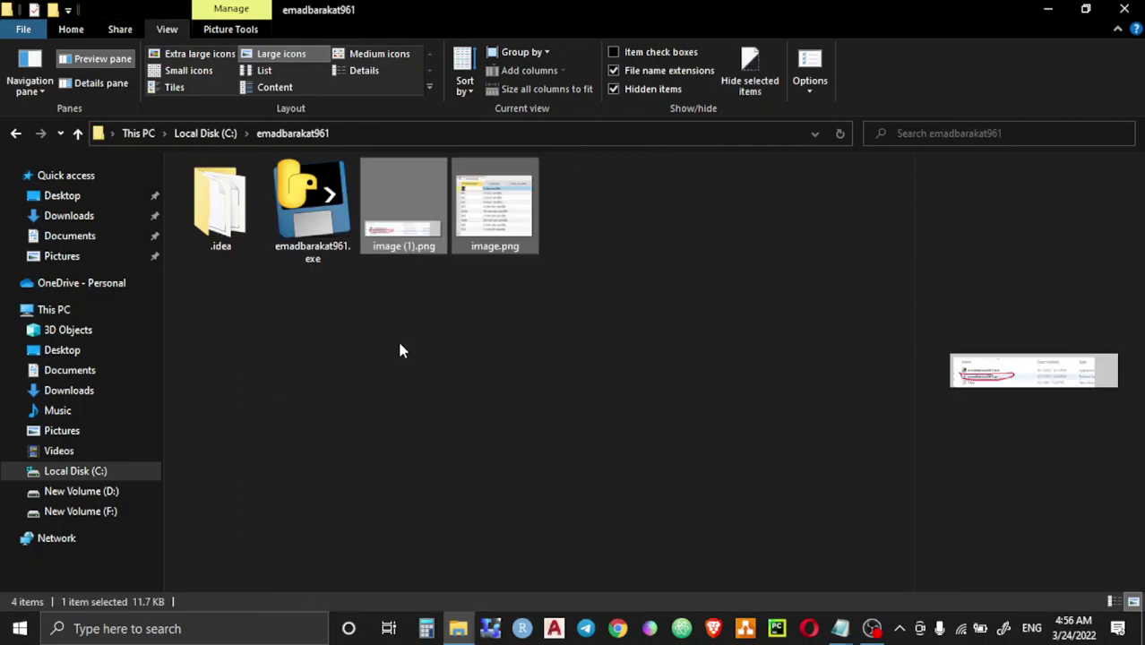
click(443, 293)
click(464, 224)
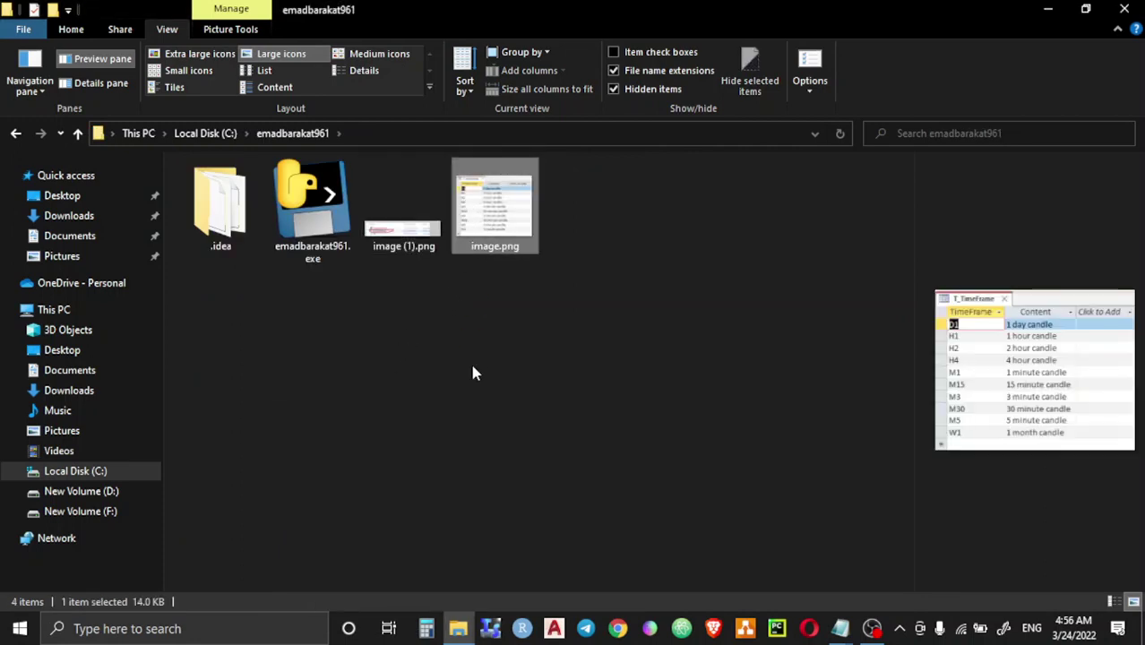
key(super+shift+s)
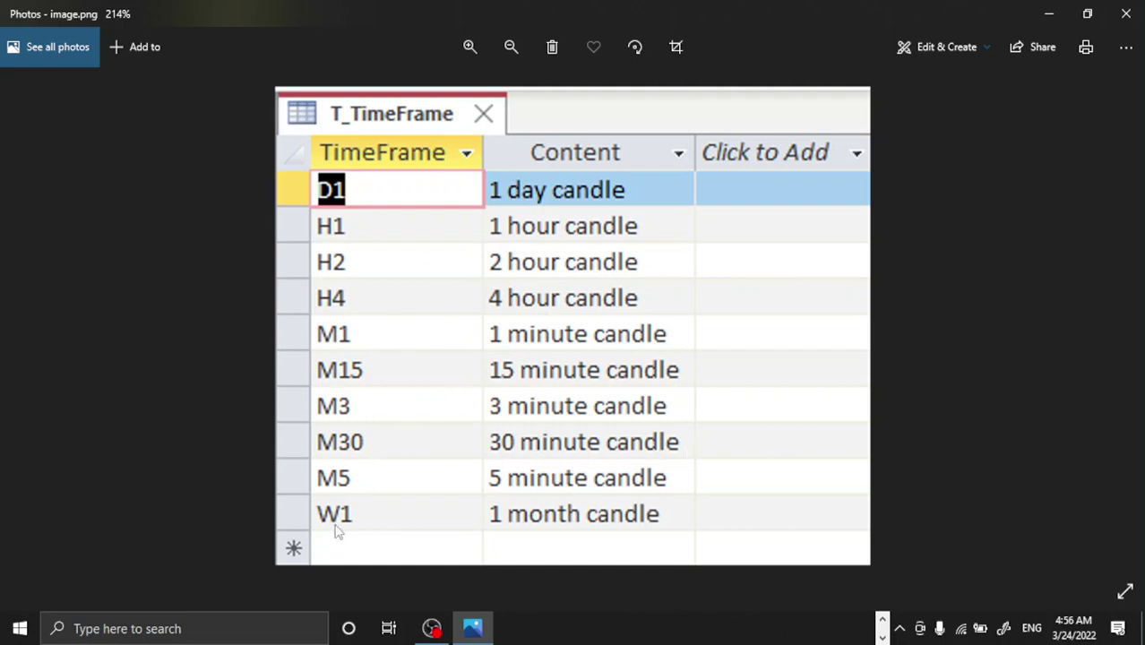
click(1140, 7)
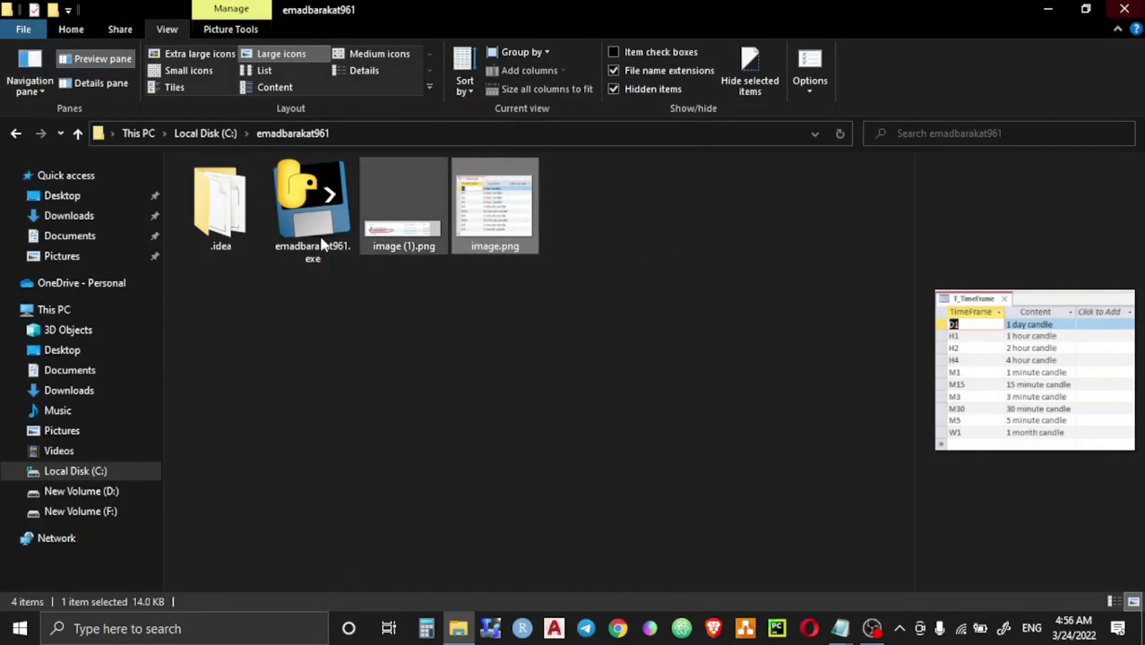
Step: Check the TimeFamre= H4 line in T.txt, then view image.png's timeframe table in Photos
mouse_move(839, 628)
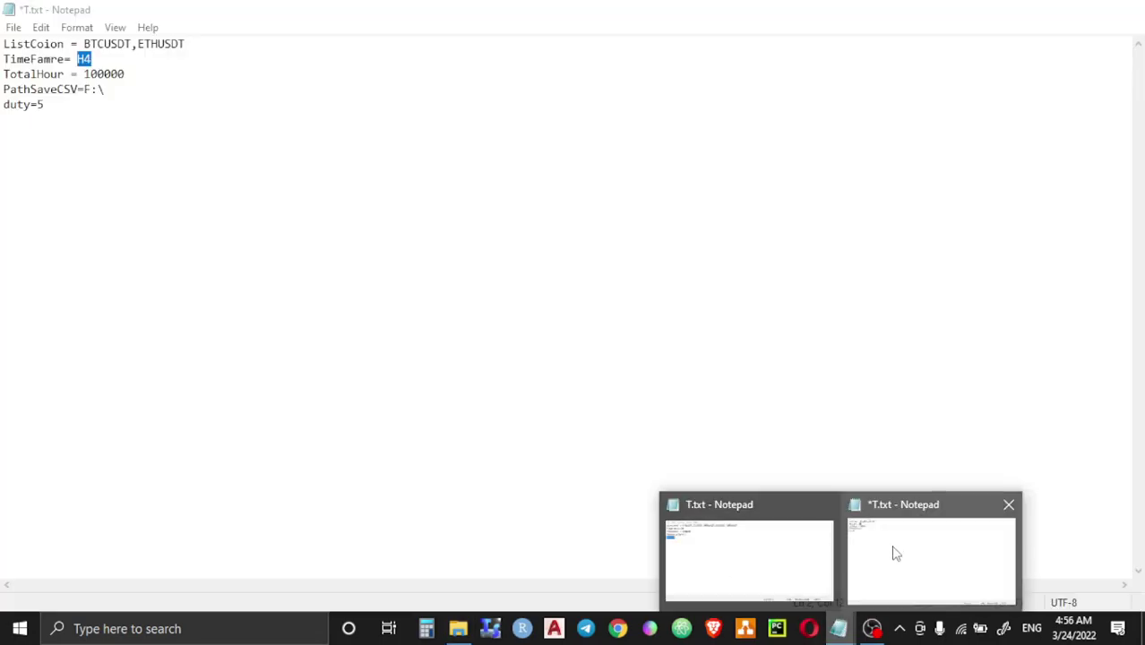
click(895, 554)
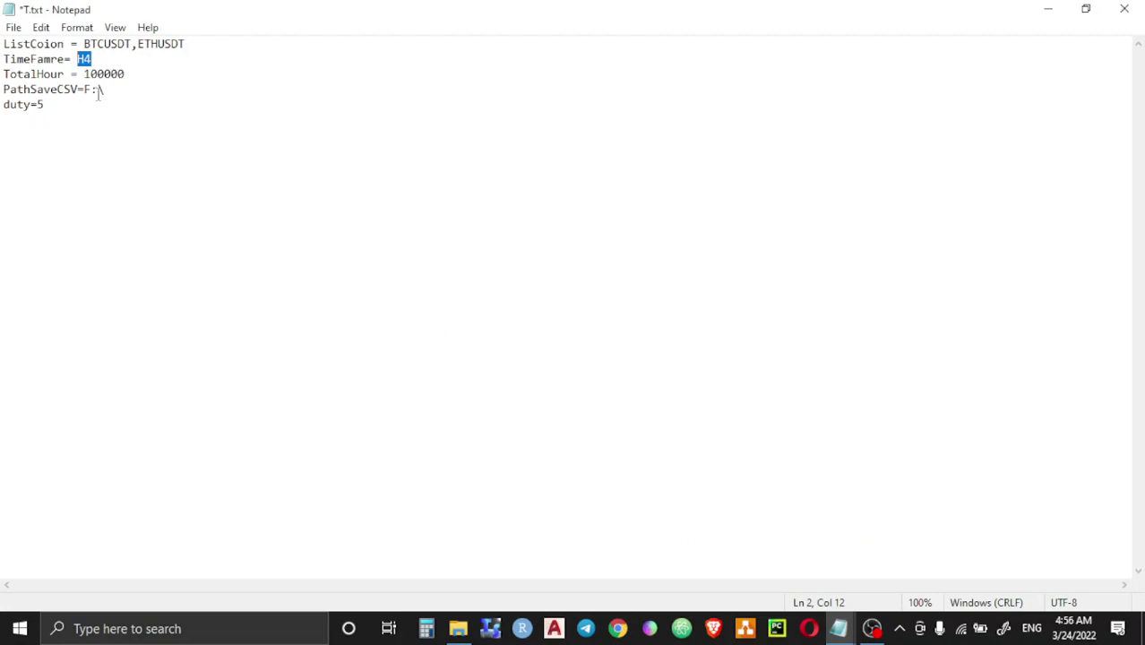
click(97, 59)
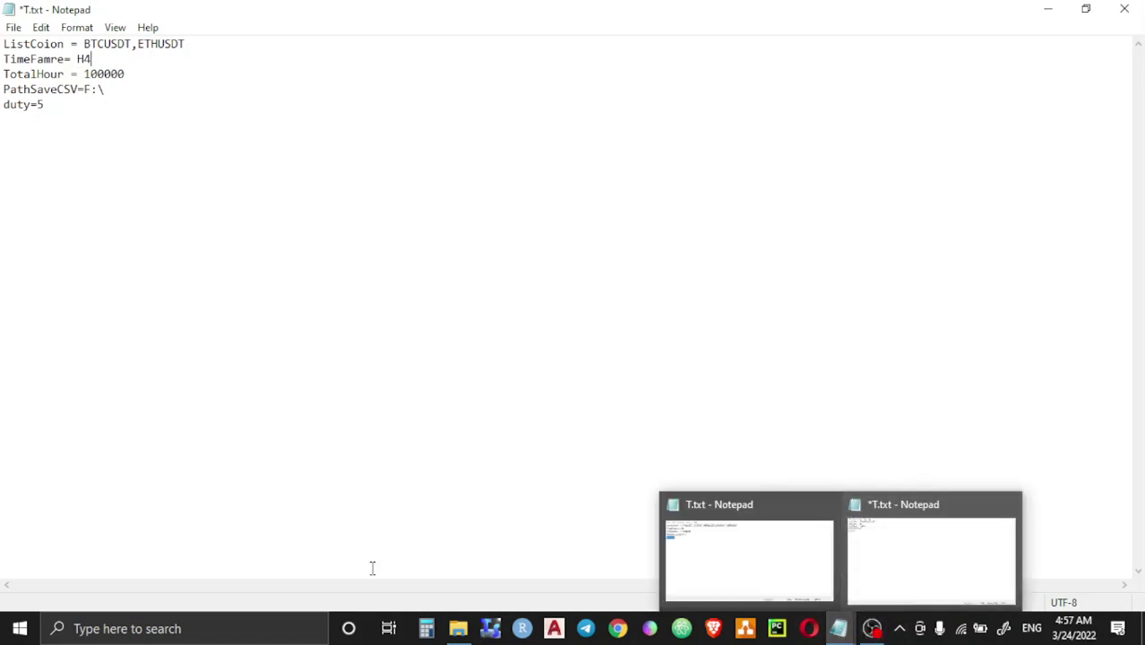
click(458, 628)
double_click(499, 239)
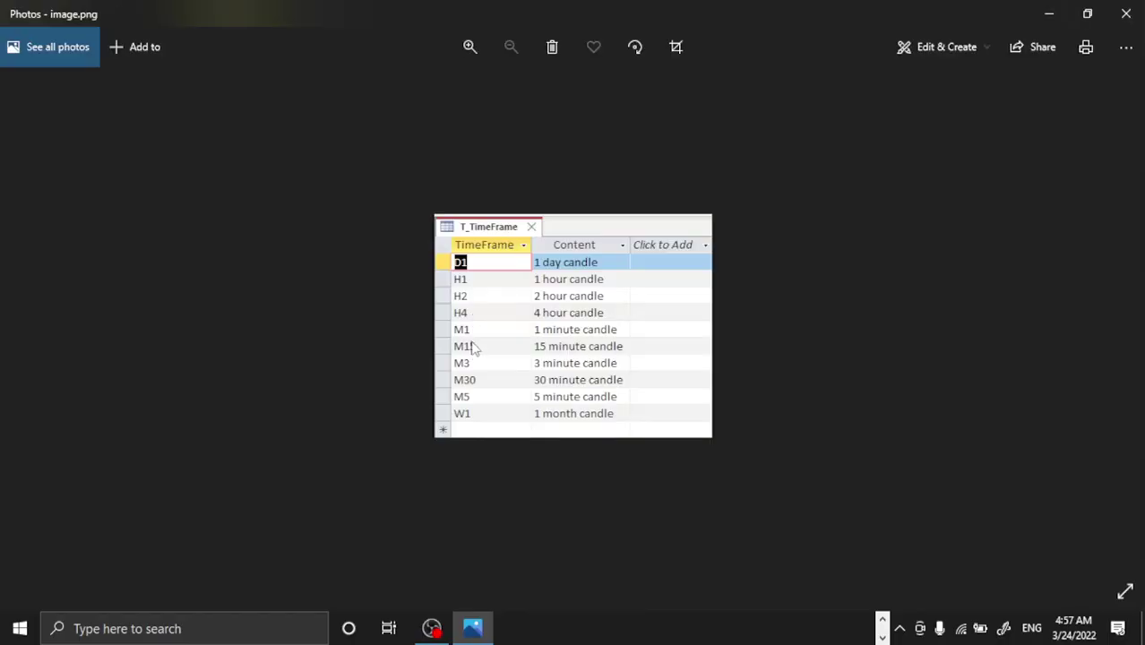
click(1123, 13)
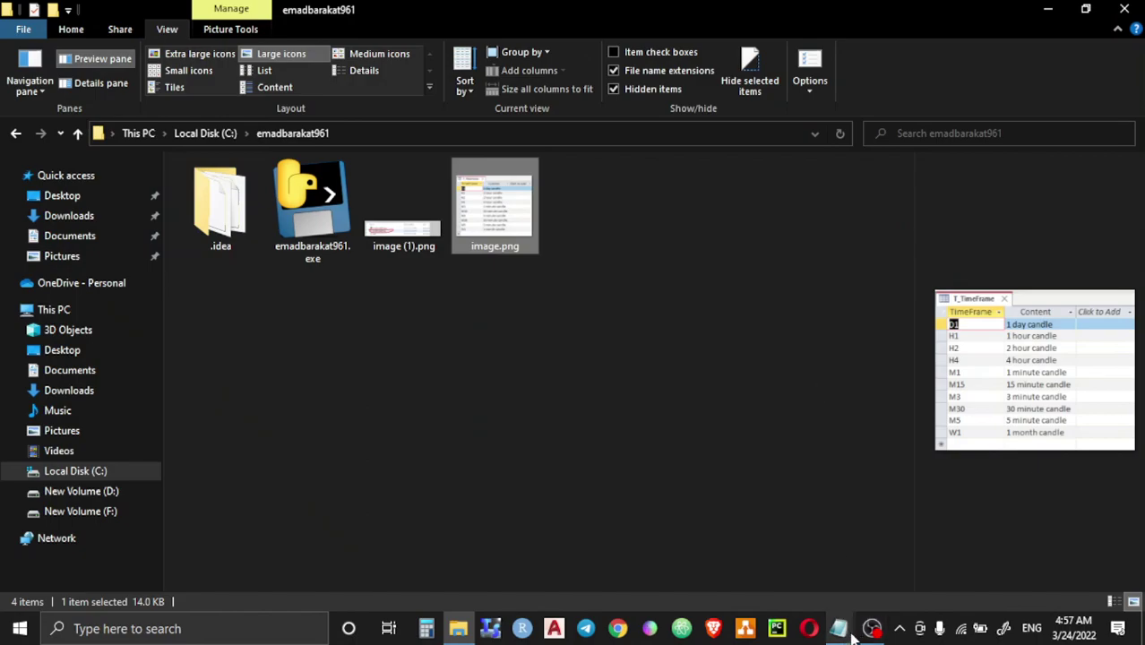
Step: Review the unsaved T.txt's TimeFamre= H4 and TotalHour = 100000 lines, then start Calculator
mouse_move(840, 628)
click(899, 536)
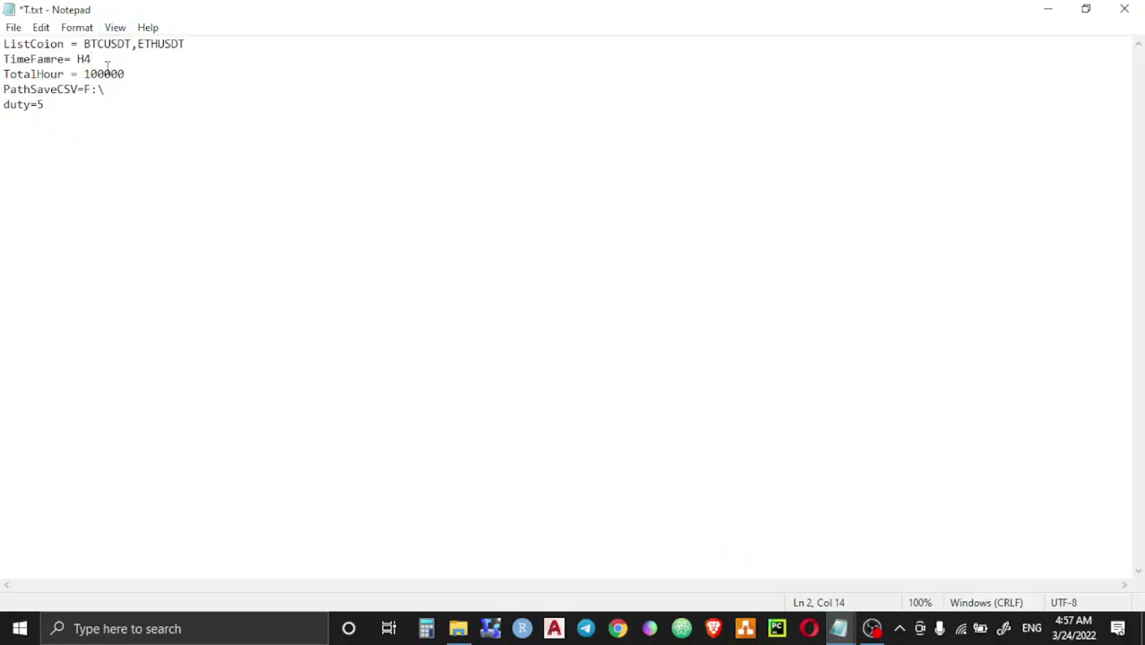
drag(105, 59, 3, 59)
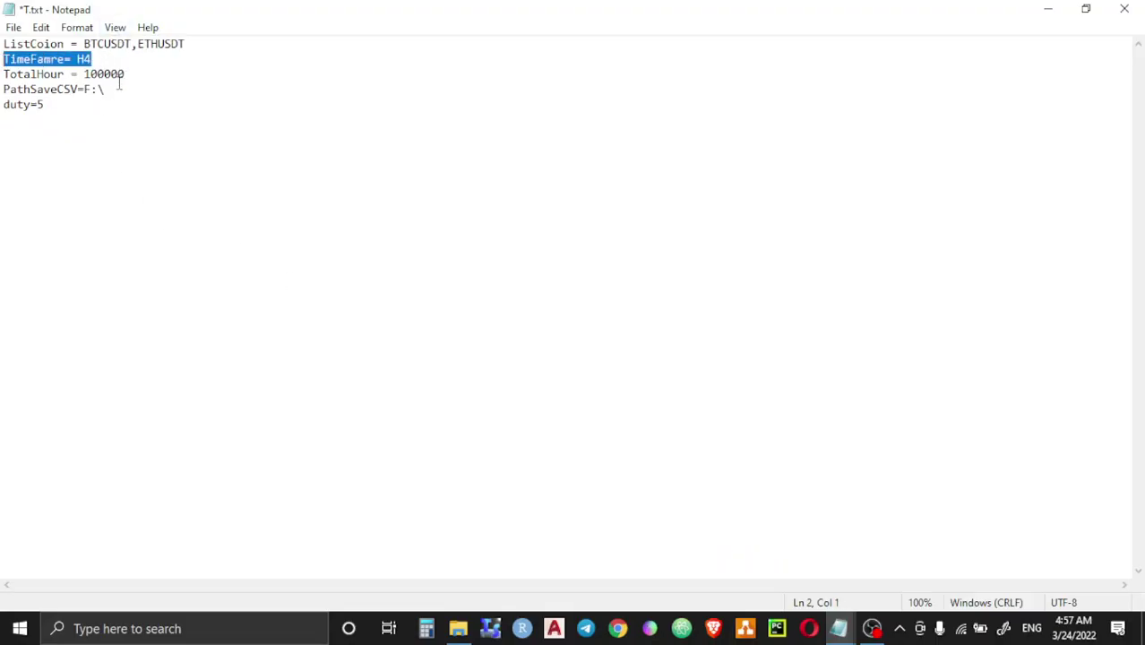
drag(131, 77, 4, 75)
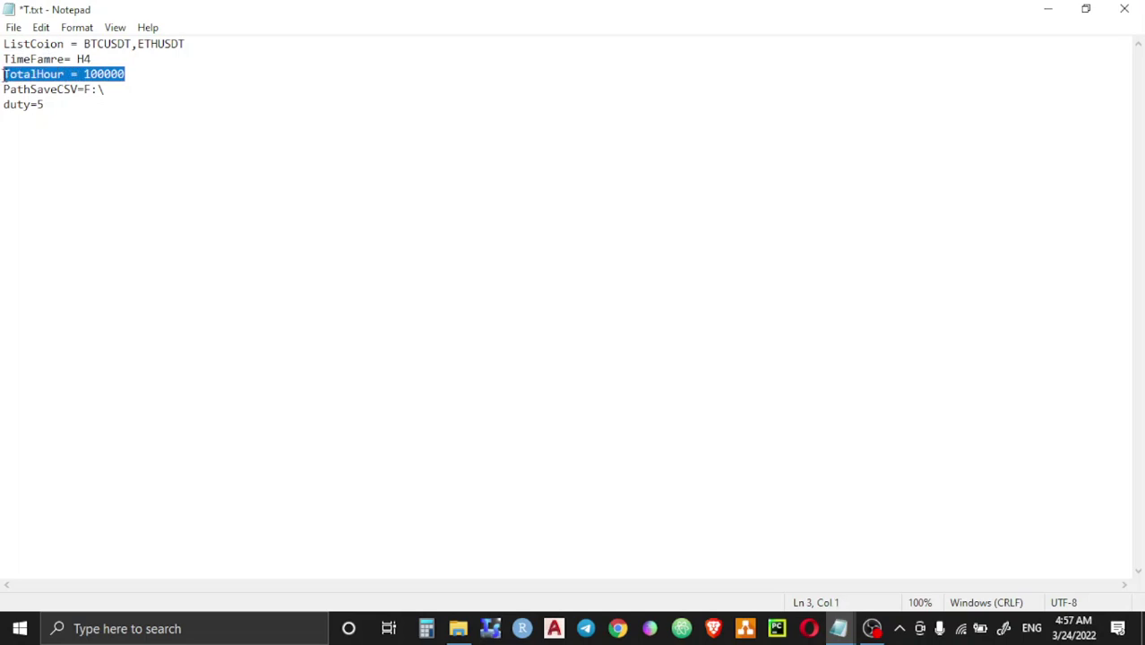
click(128, 79)
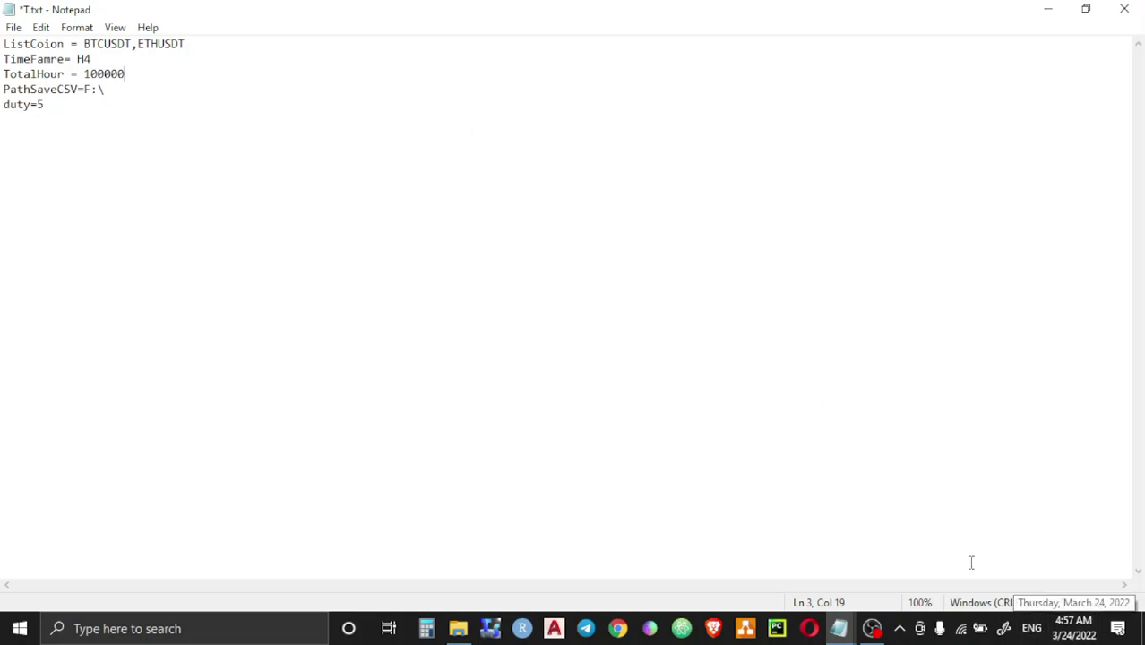
click(427, 628)
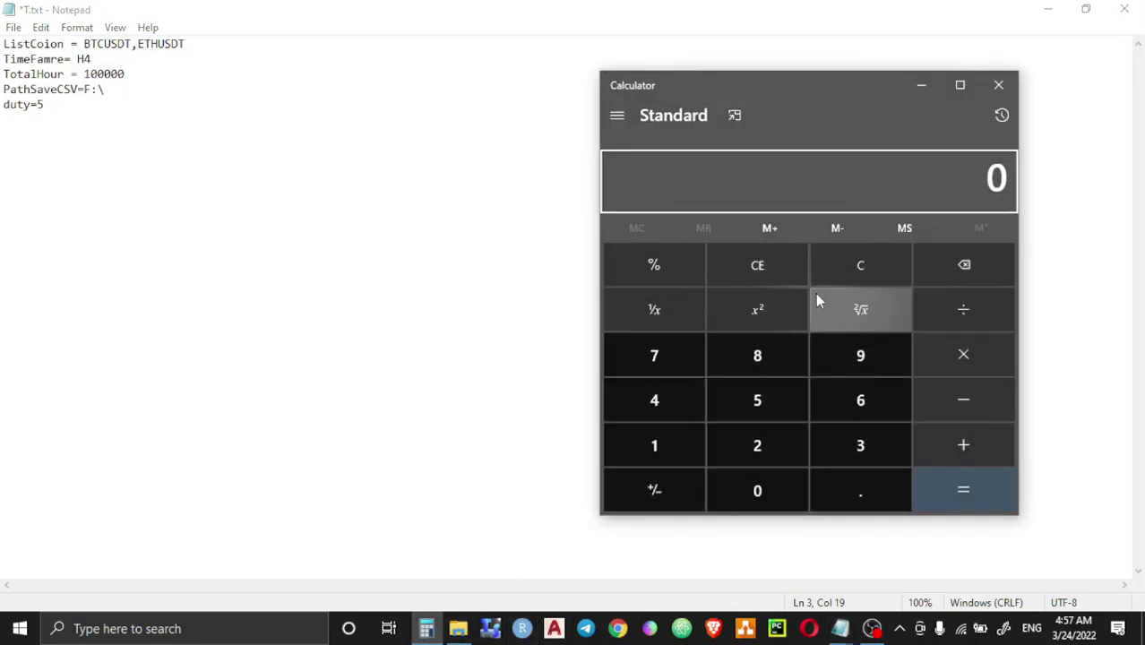
Step: Compute 365 × 24 = 8,760 hours per year in Calculator, then close it
click(843, 446)
text(65)
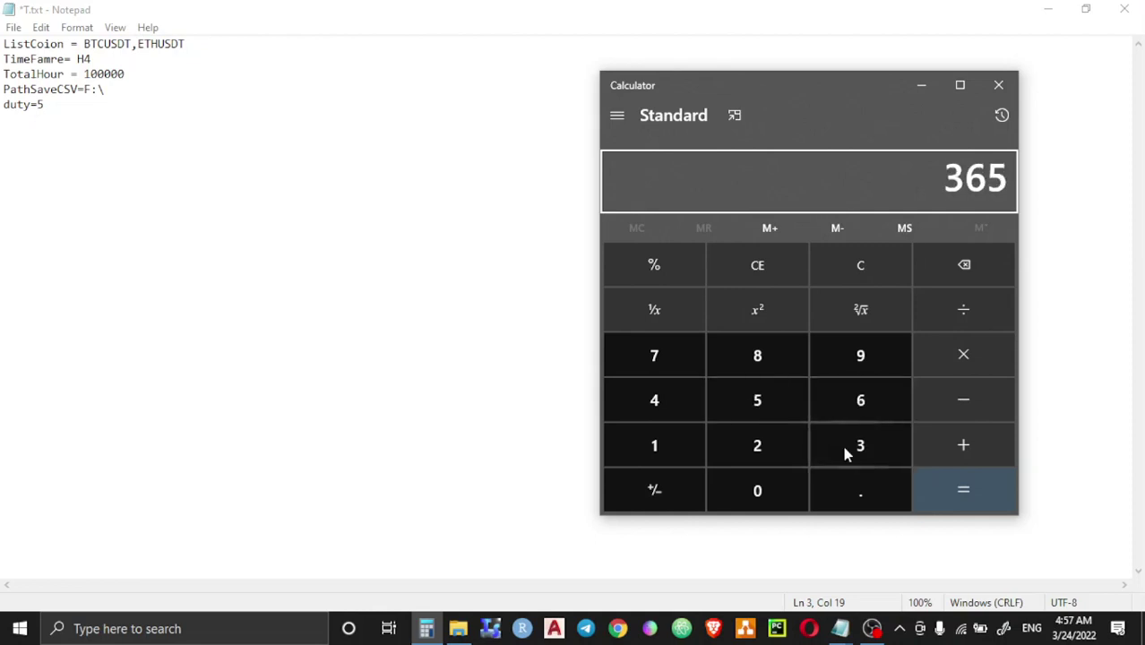
key(asterisk)
text(24)
key(Return)
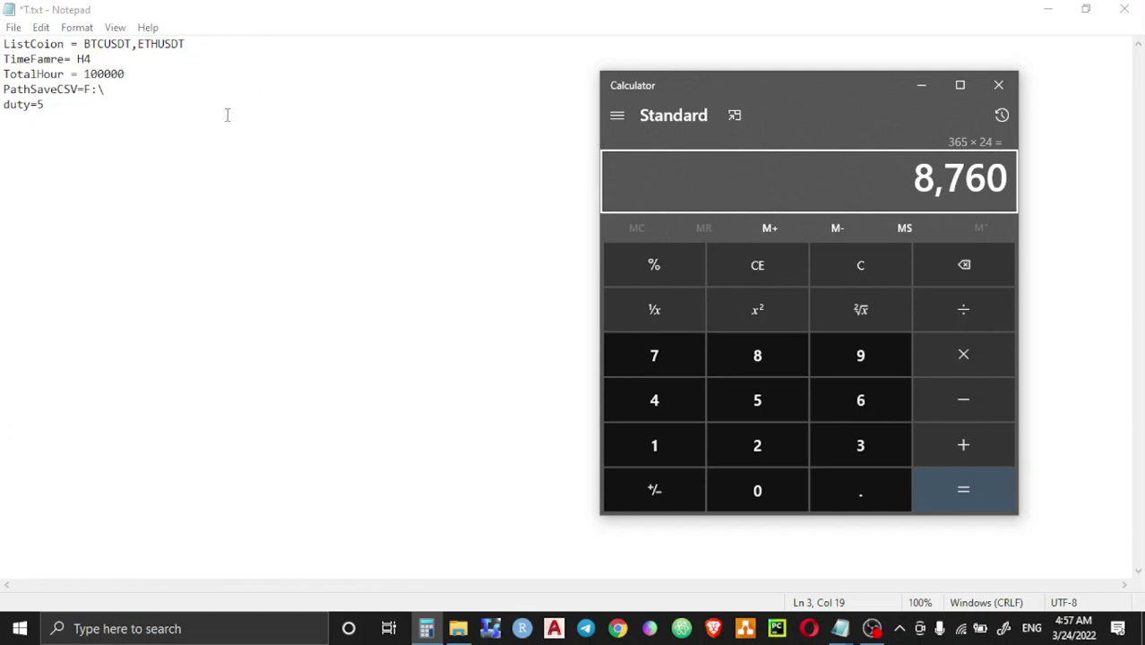
click(999, 84)
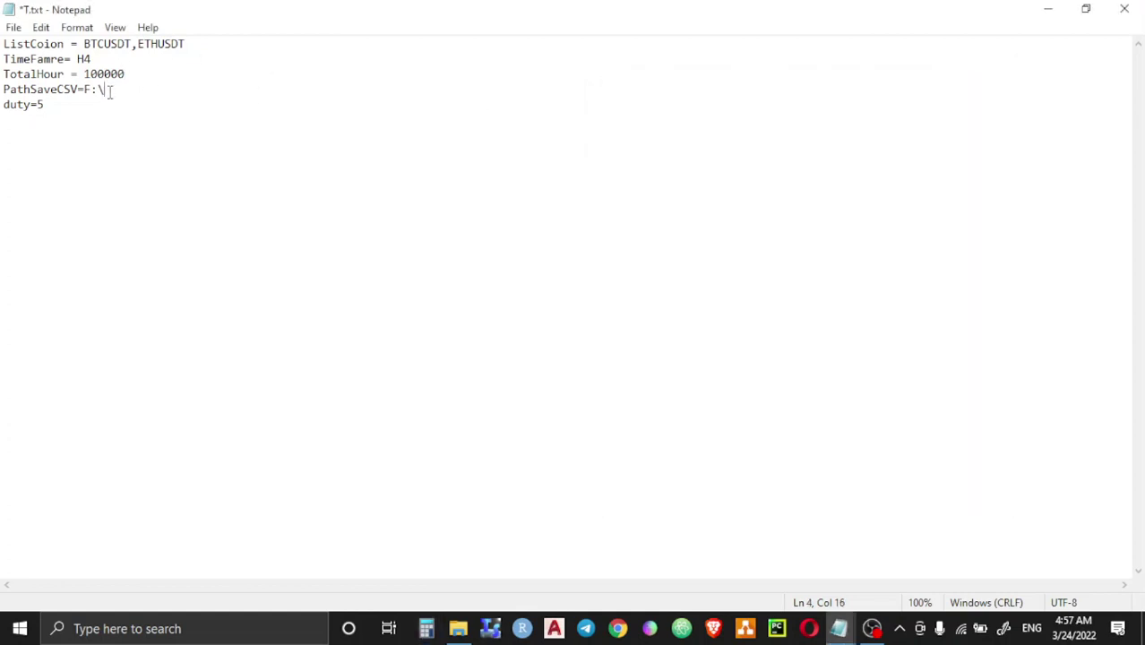
drag(108, 90, 6, 95)
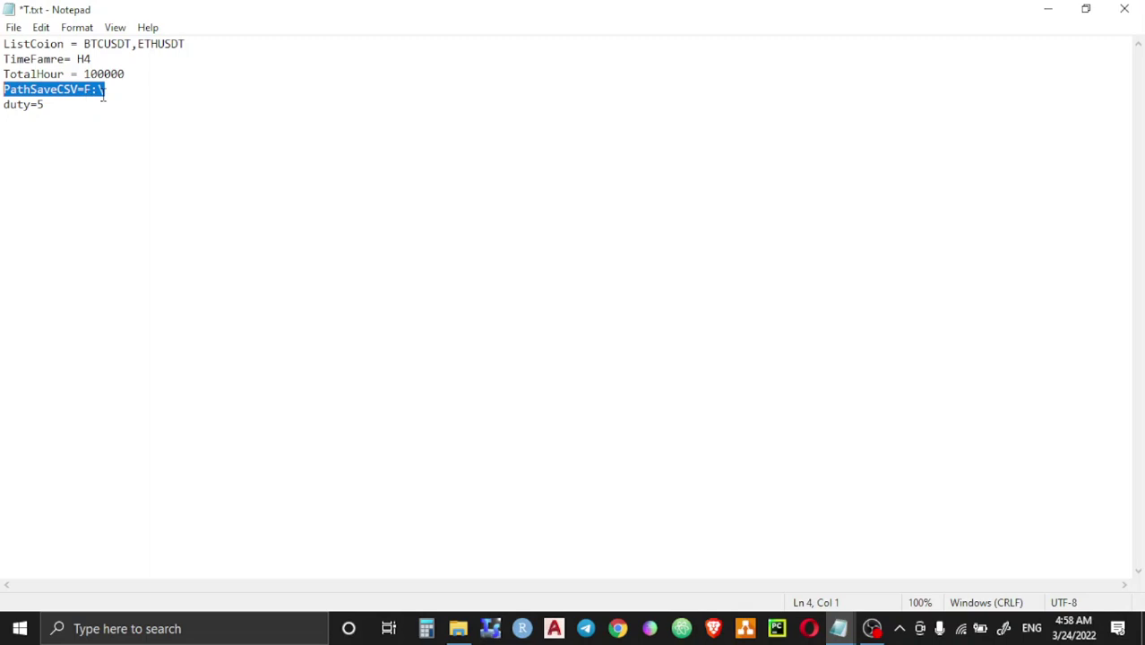
click(106, 93)
drag(83, 91, 89, 92)
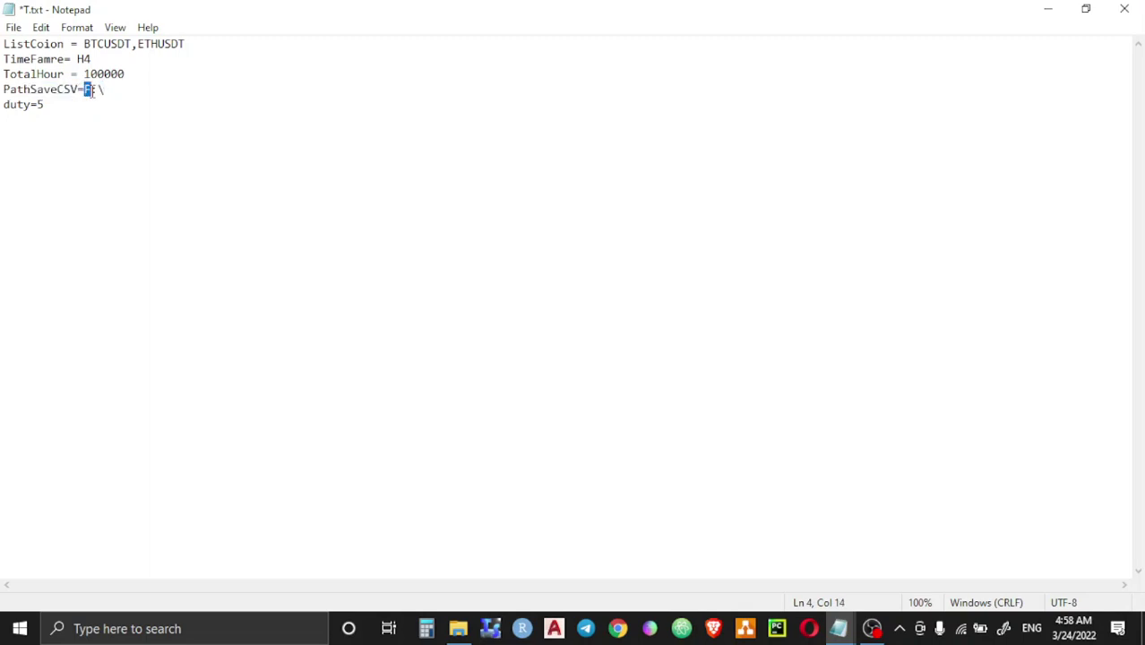
drag(51, 105, 2, 106)
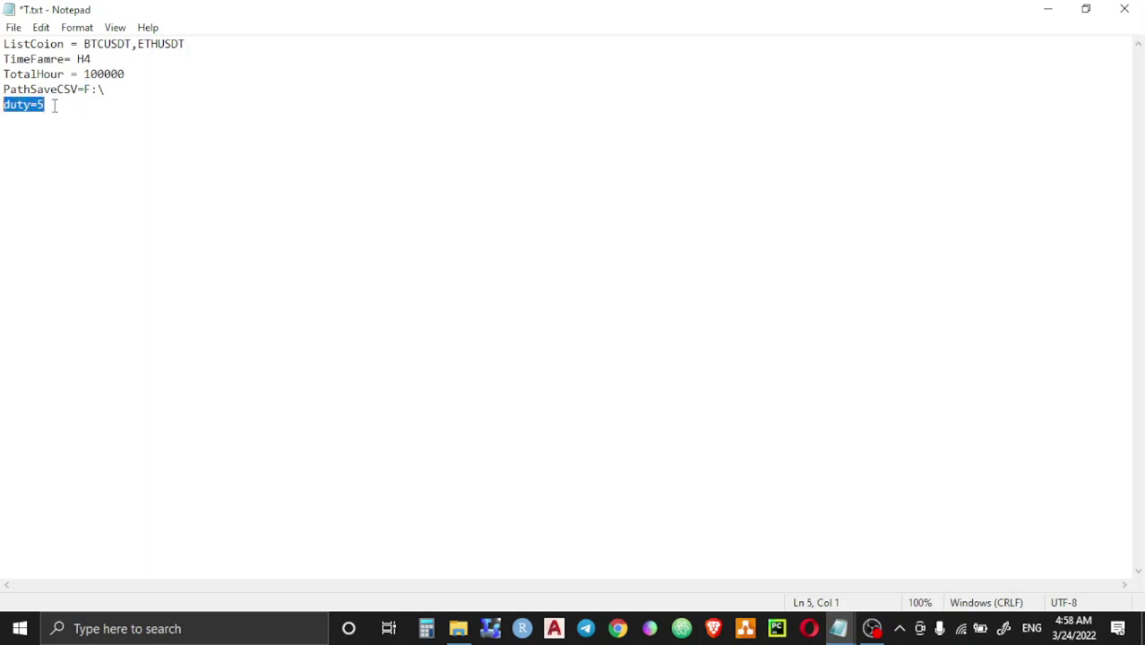
click(54, 105)
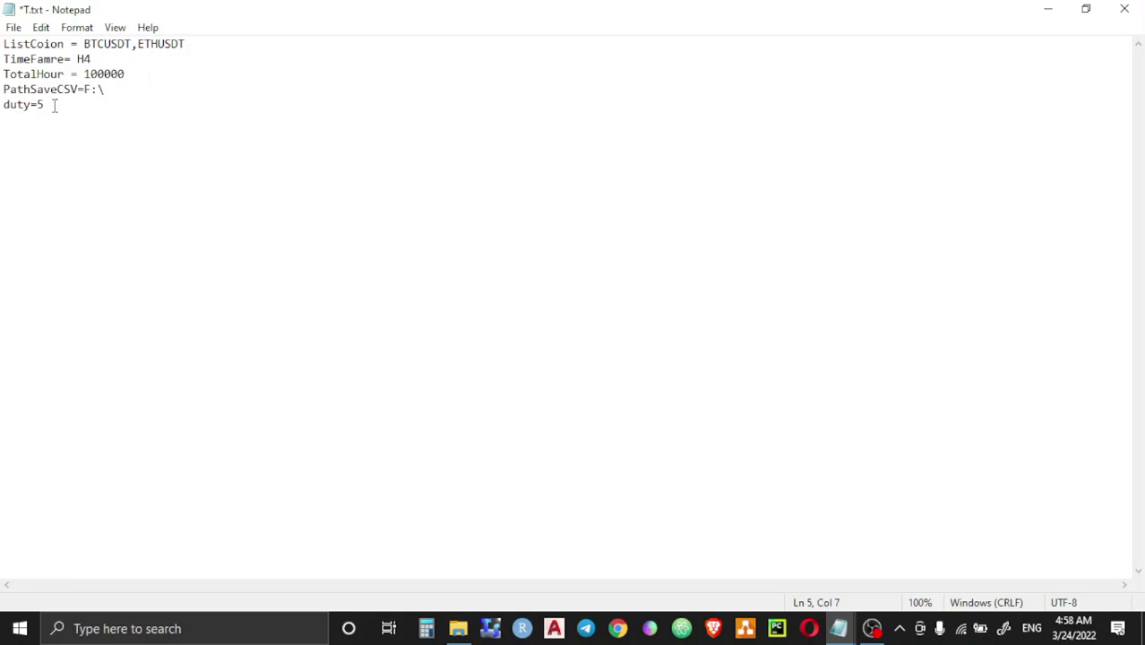
drag(186, 44, 83, 44)
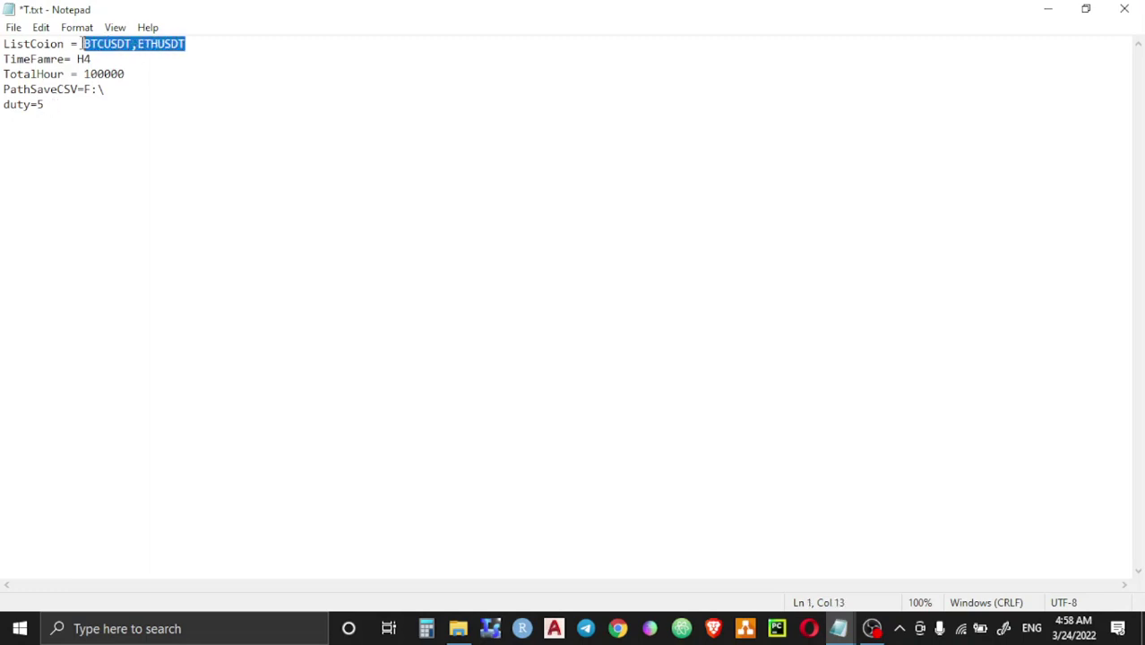
click(44, 105)
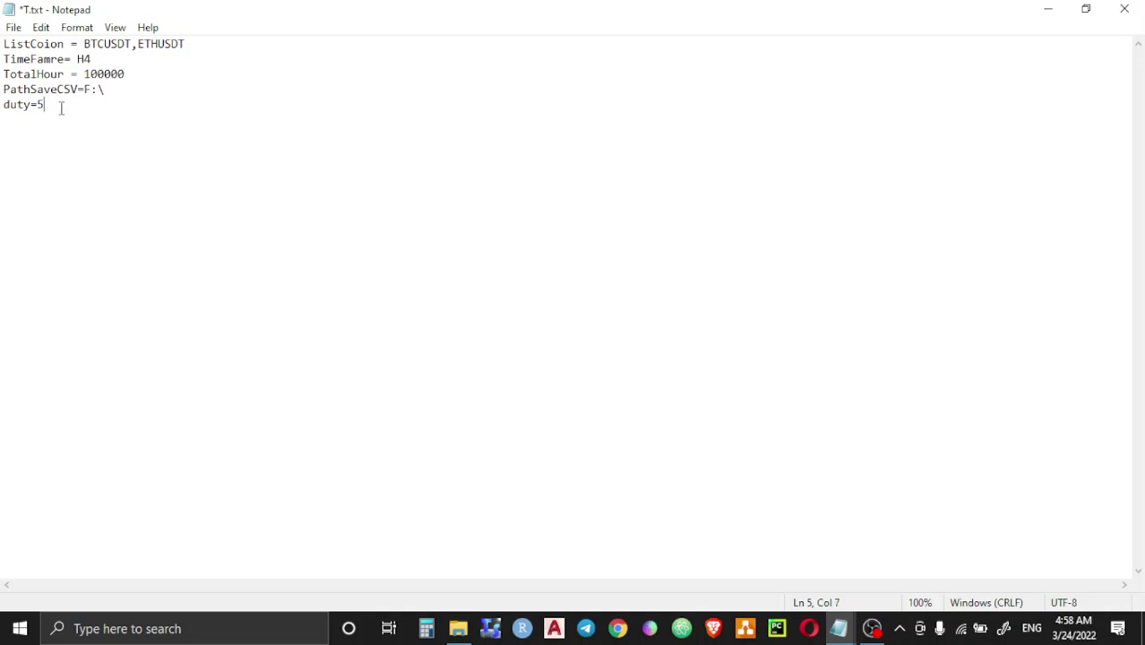
text(SEC)
drag(88, 109, 50, 112)
key(BackSpace)
drag(199, 43, 91, 47)
drag(43, 105, 36, 105)
click(1119, 10)
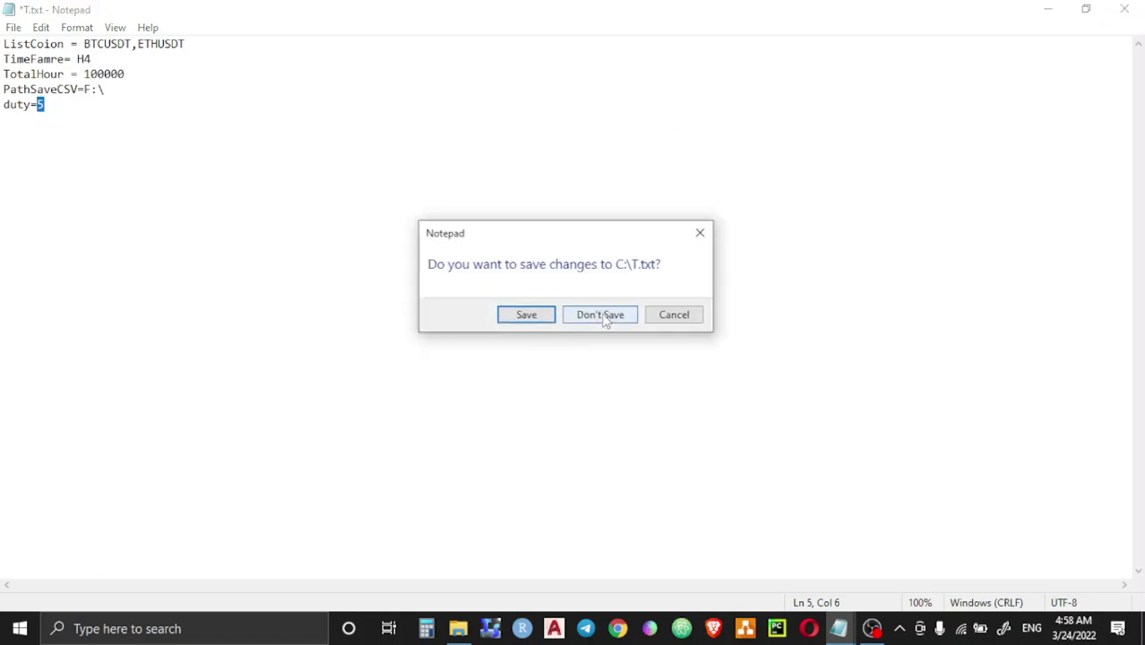
click(600, 314)
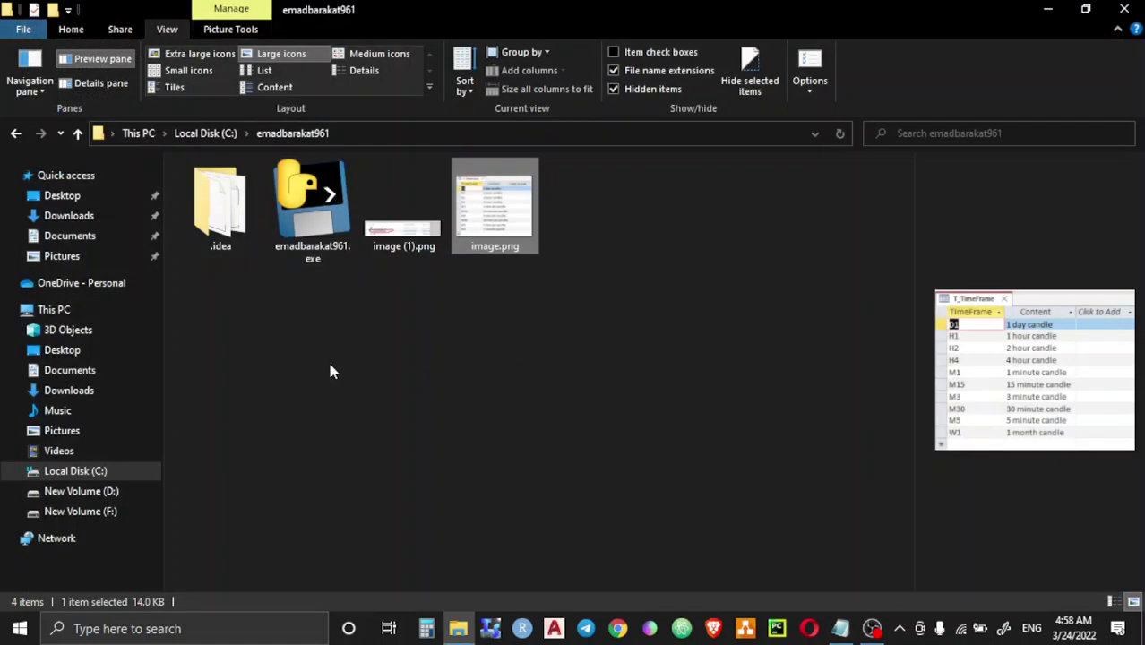
click(78, 134)
scroll(340, 394, down, 8)
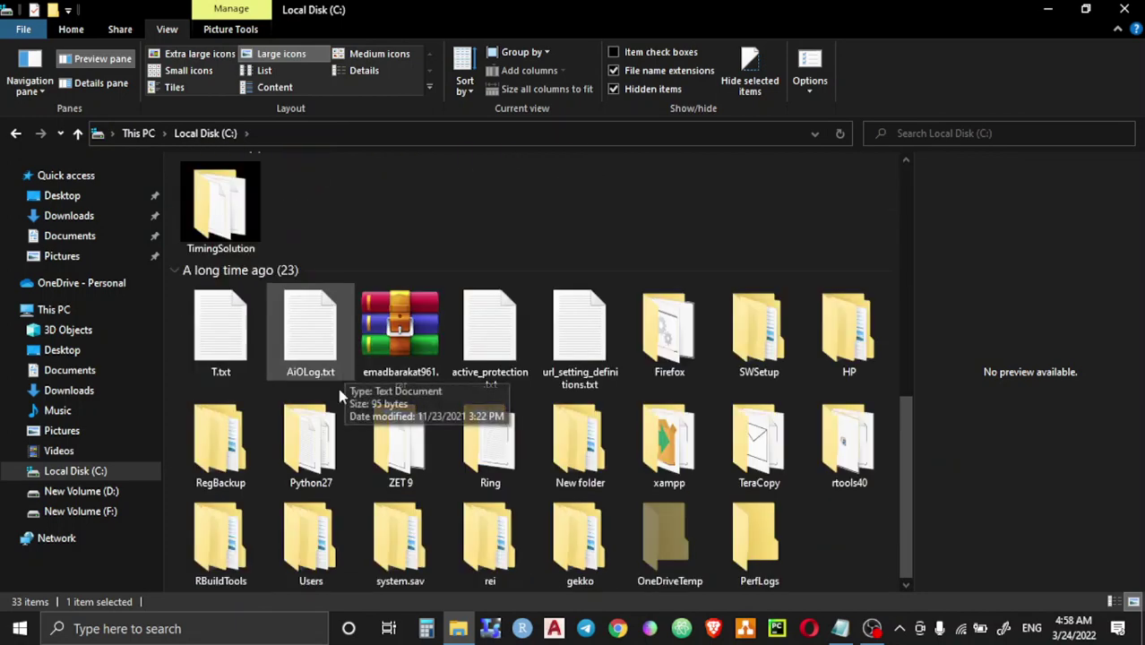
scroll(229, 358, up, 10)
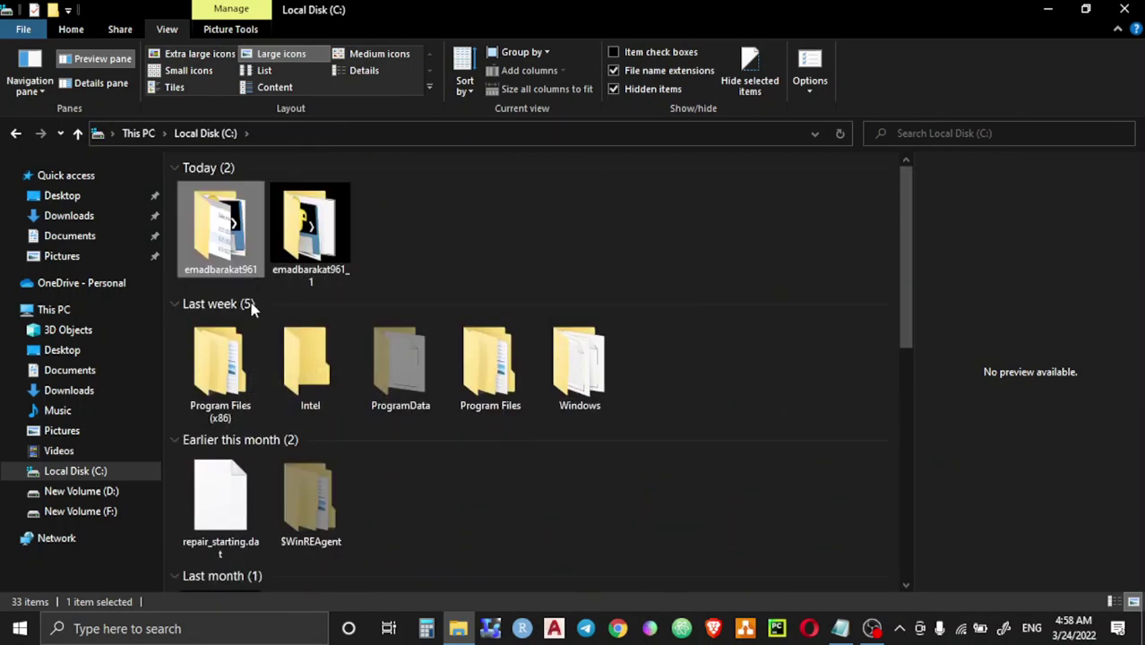
scroll(228, 395, down, 10)
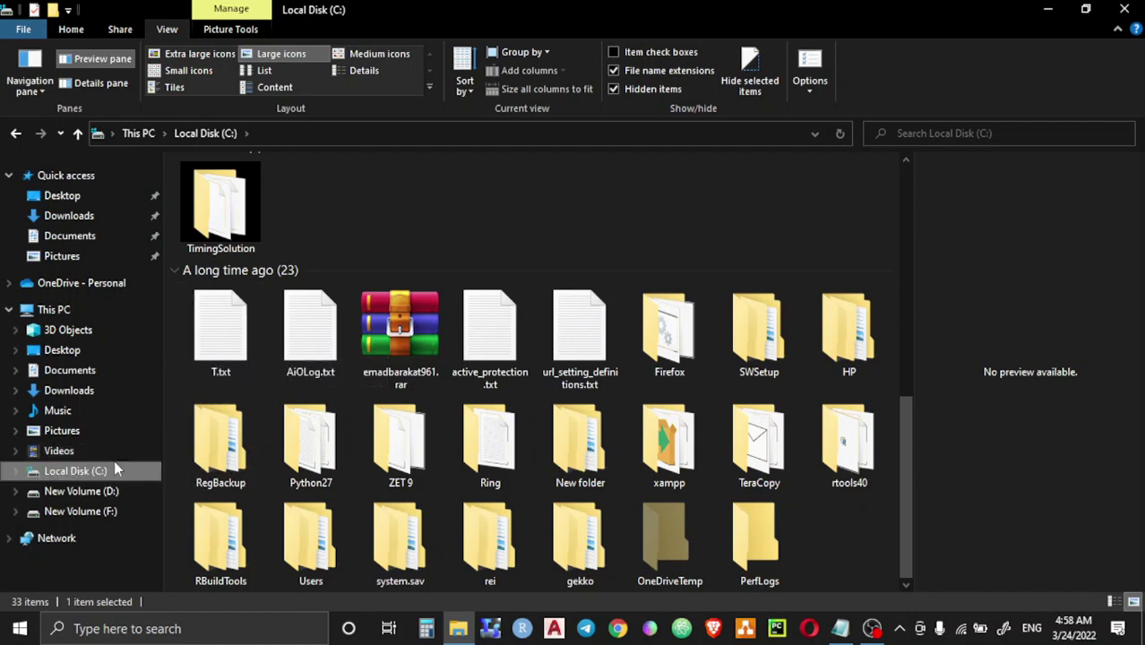
scroll(238, 313, up, 10)
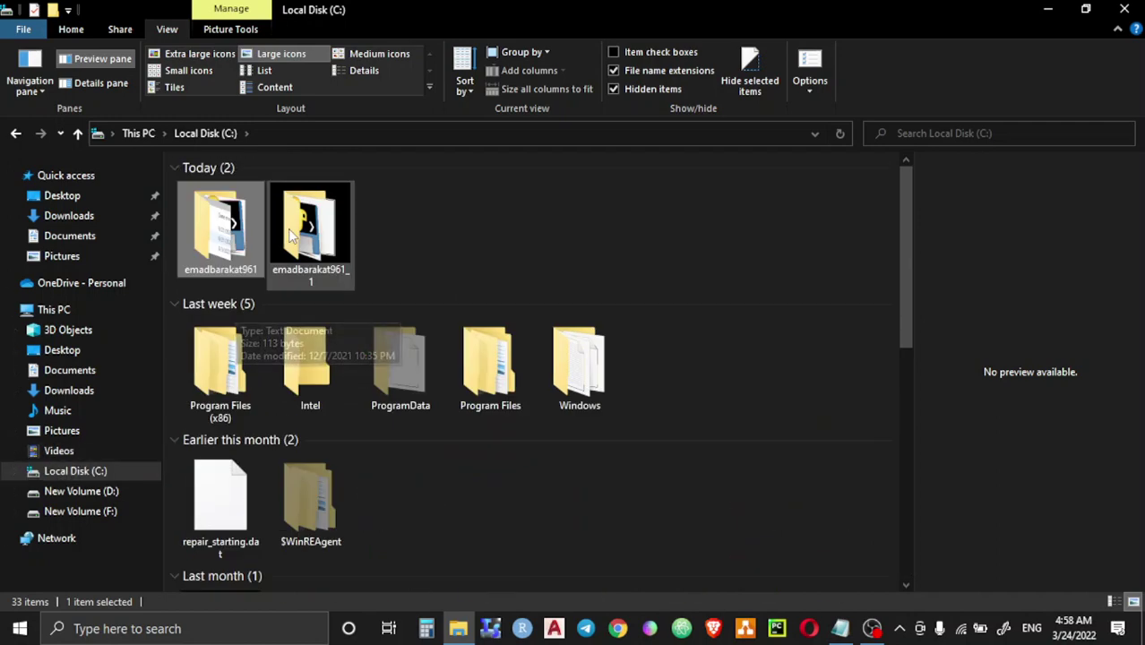
double_click(224, 261)
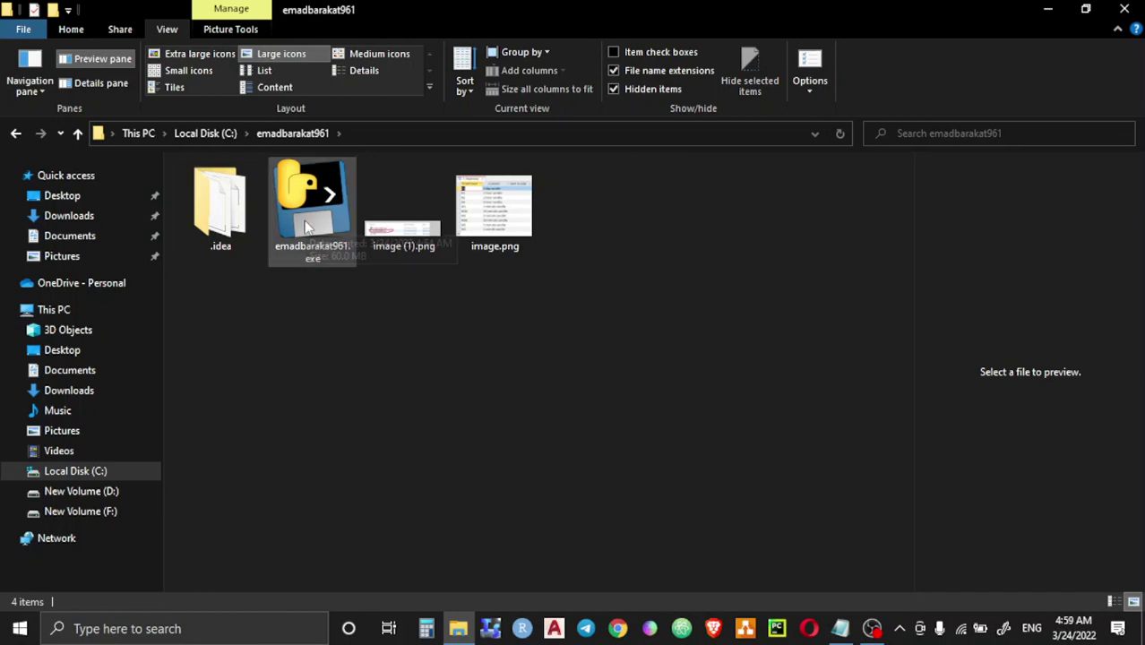
mouse_move(306, 229)
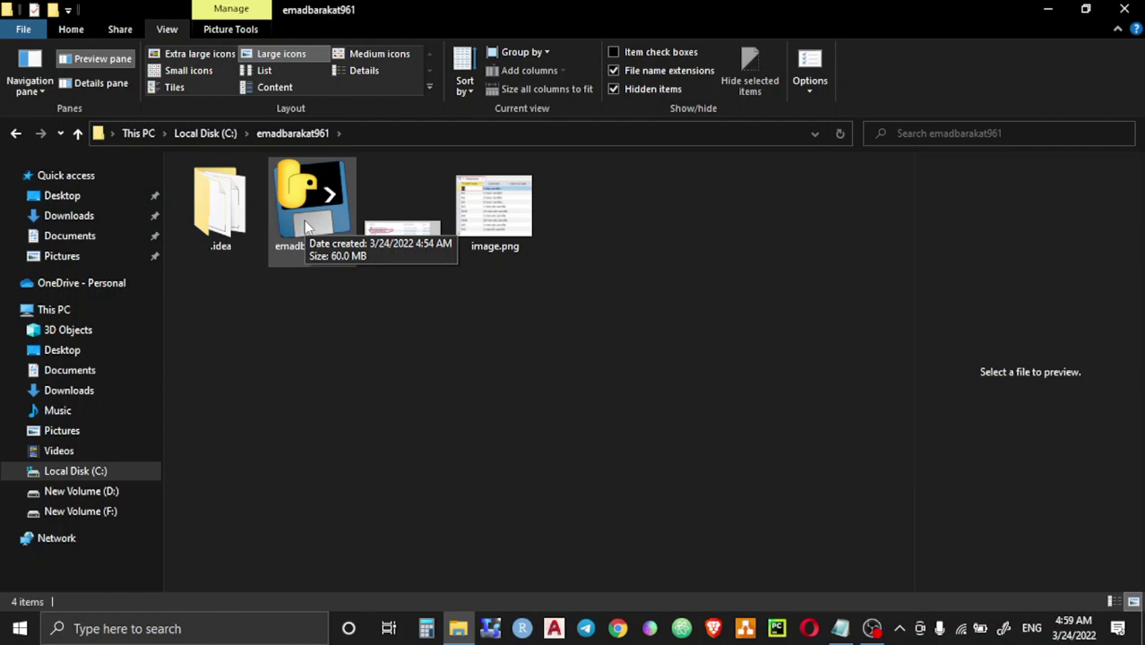
click(77, 133)
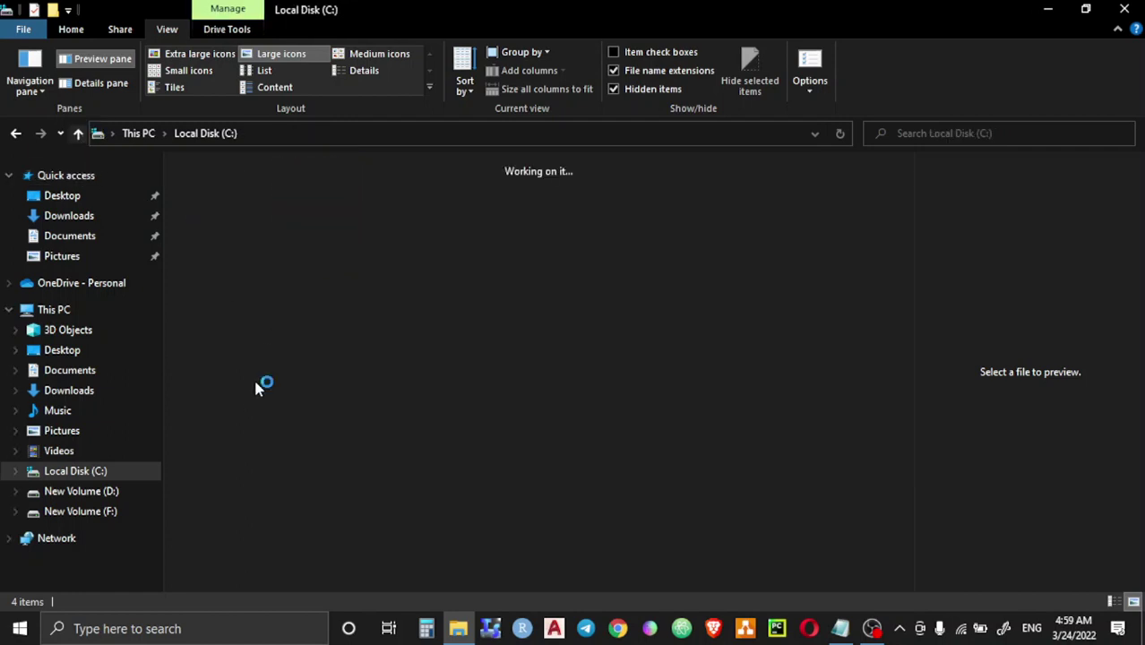
scroll(260, 441, down, 5)
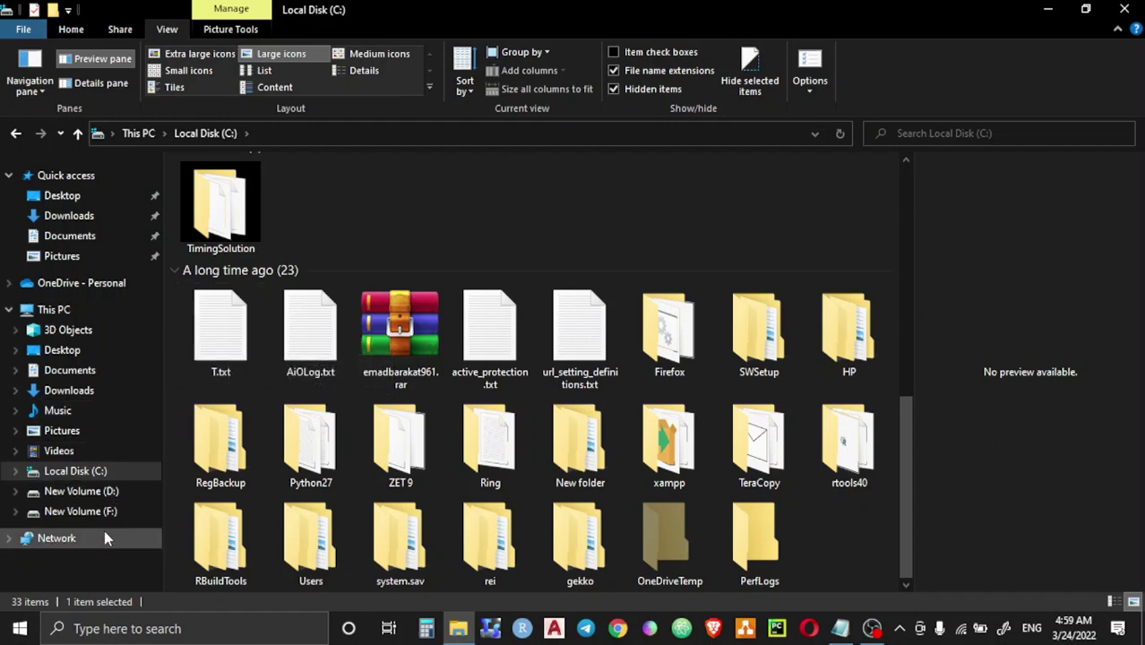
scroll(287, 287, up, 5)
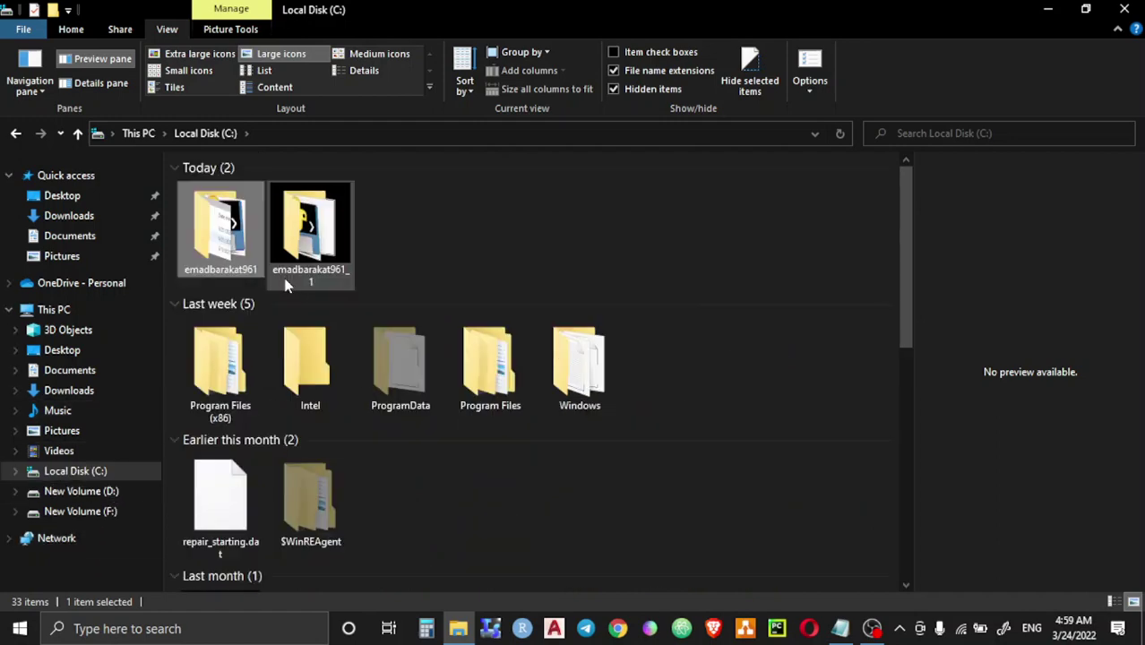
double_click(237, 246)
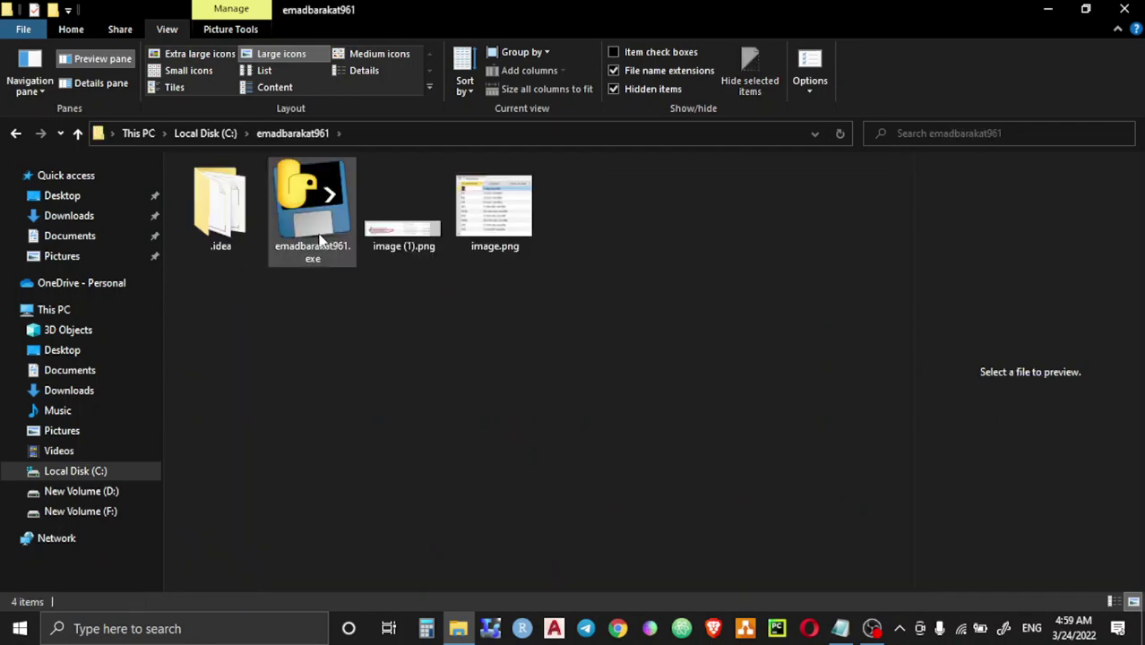
right_click(320, 240)
Step: On New Volume (F:), delete BTCUSDT.csv and MANAUSDT.csv
click(79, 511)
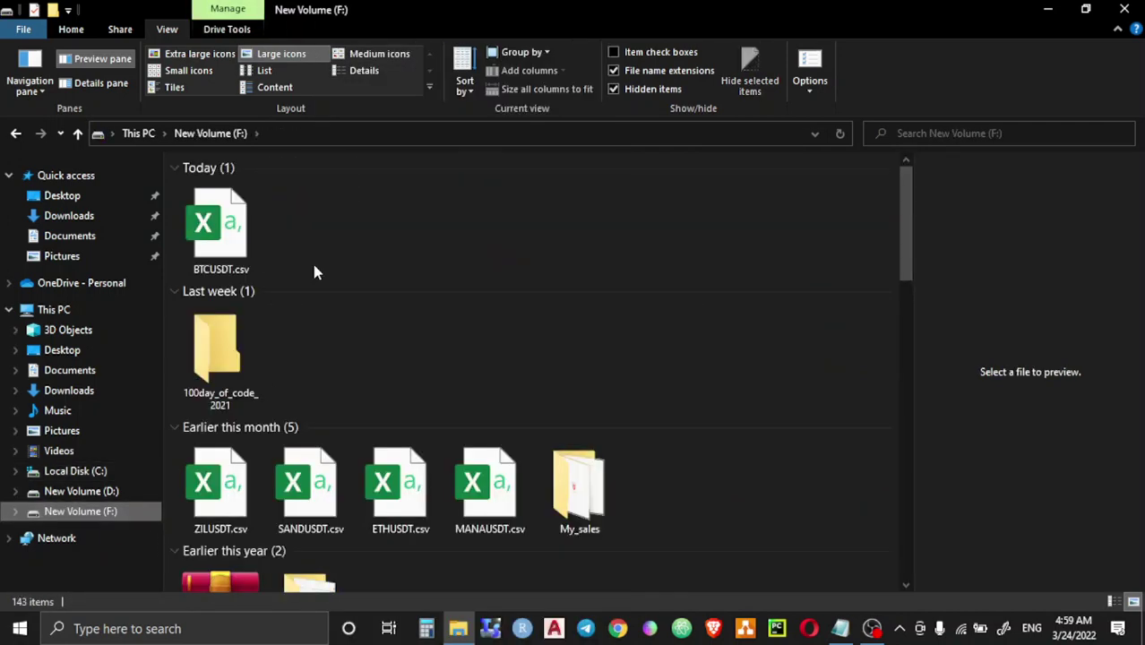
click(220, 228)
right_click(242, 235)
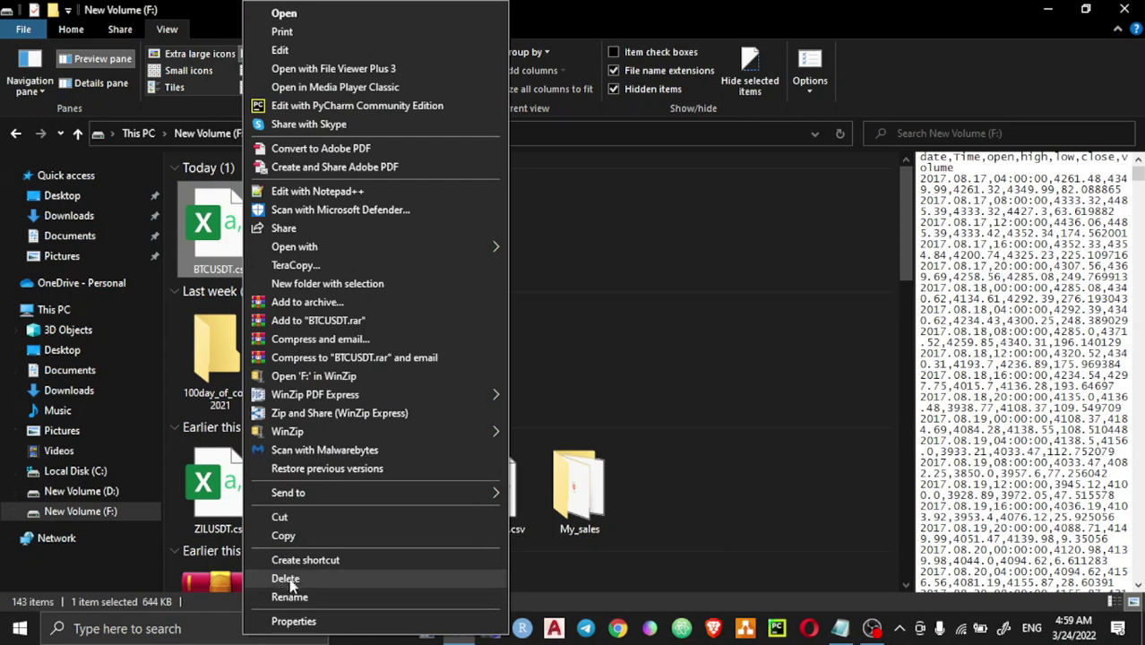
click(287, 578)
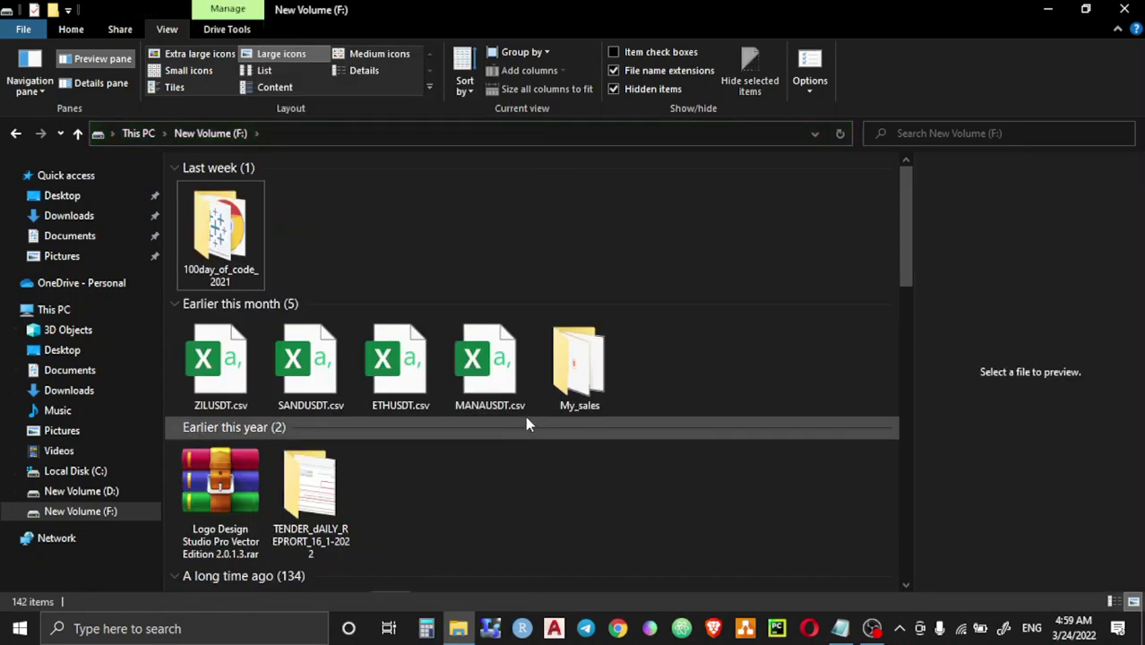
click(524, 336)
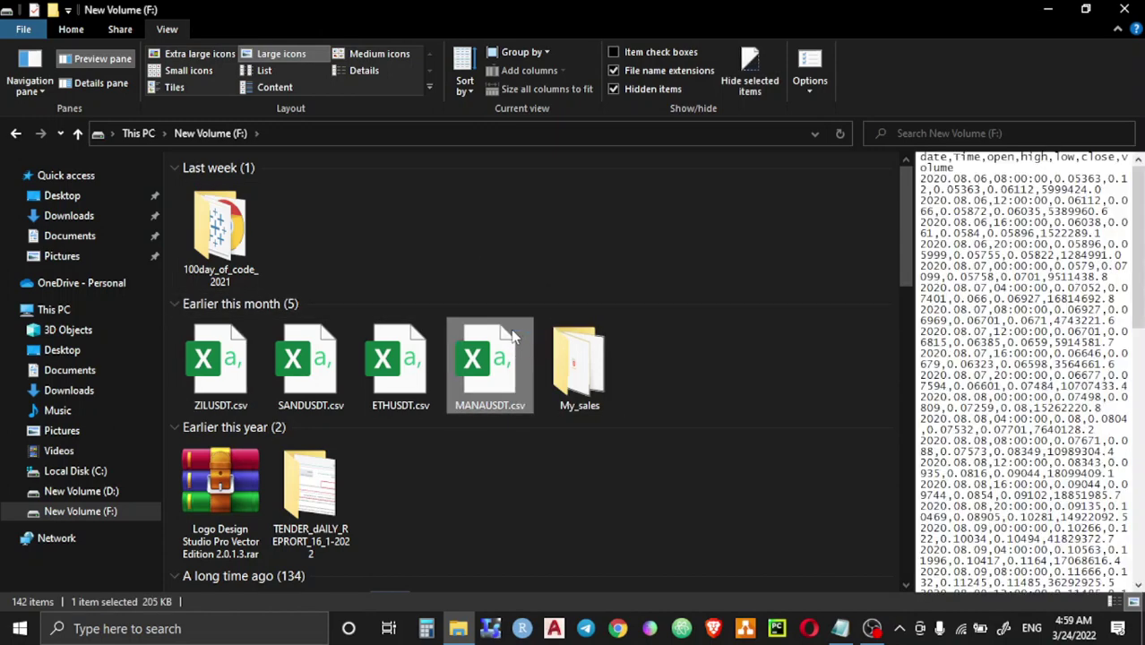
right_click(513, 335)
click(580, 579)
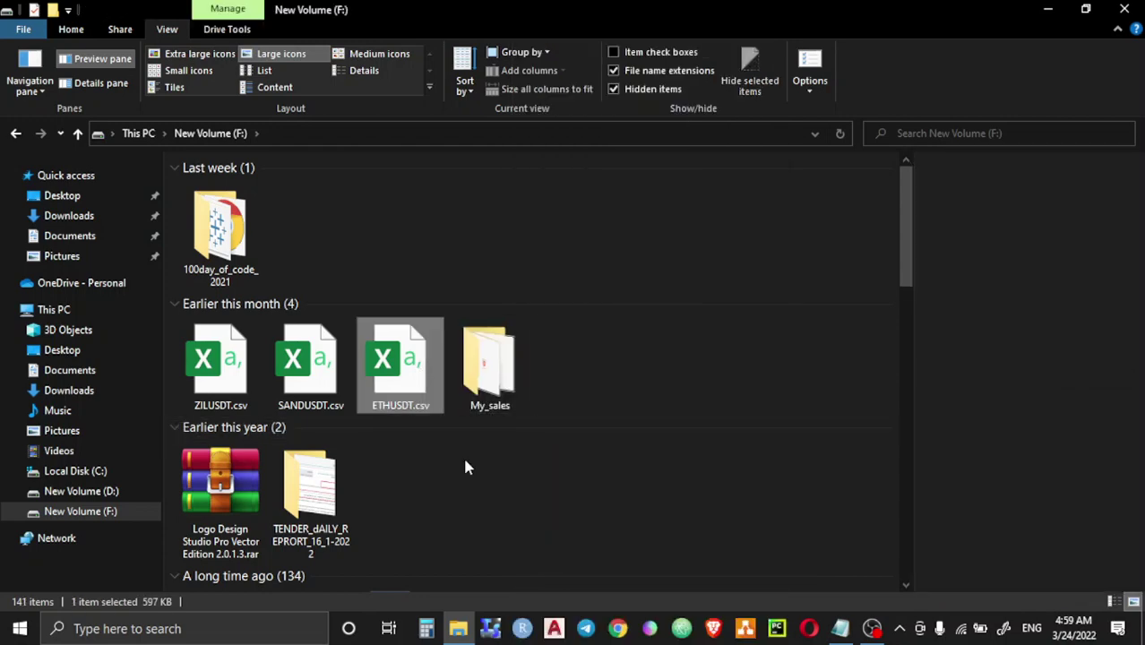
Step: Delete ETHUSDT.csv, SANDUSDT.csv and ZILUSDT.csv, then return to Local Disk (C:)
right_click(417, 367)
click(510, 580)
right_click(323, 376)
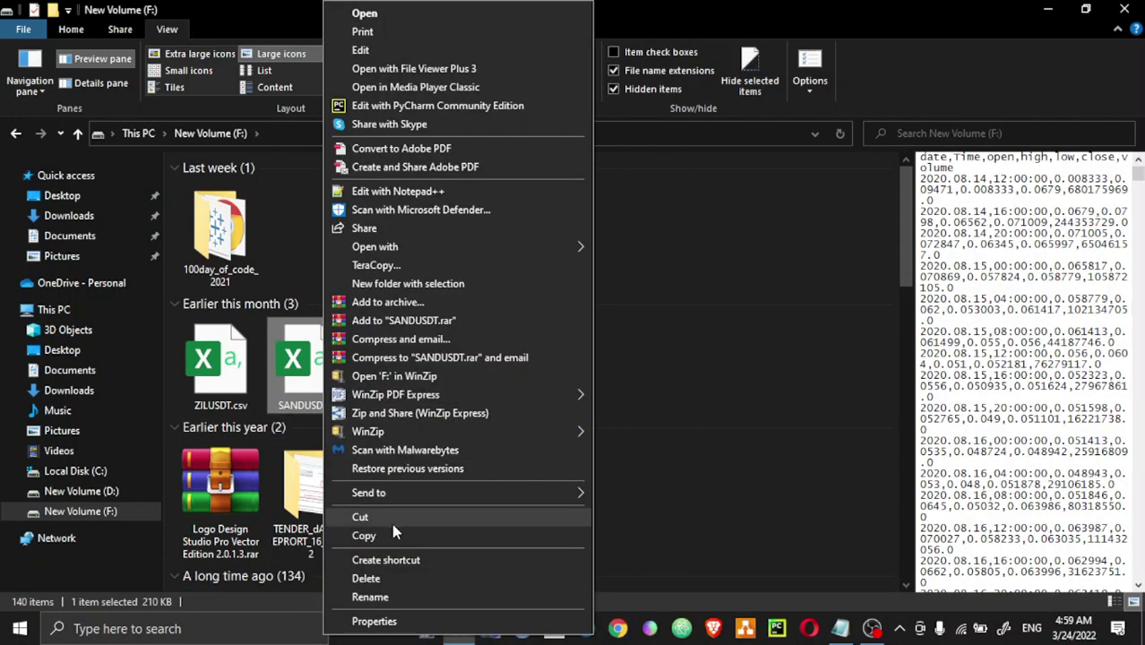
click(370, 576)
right_click(238, 376)
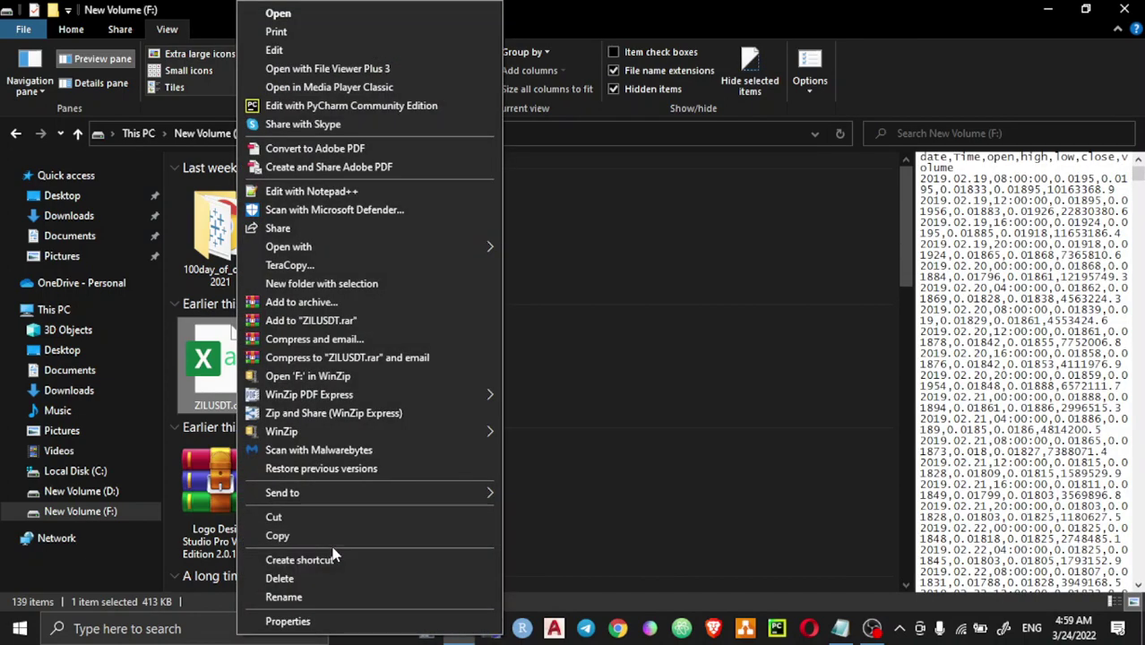
click(328, 569)
click(75, 471)
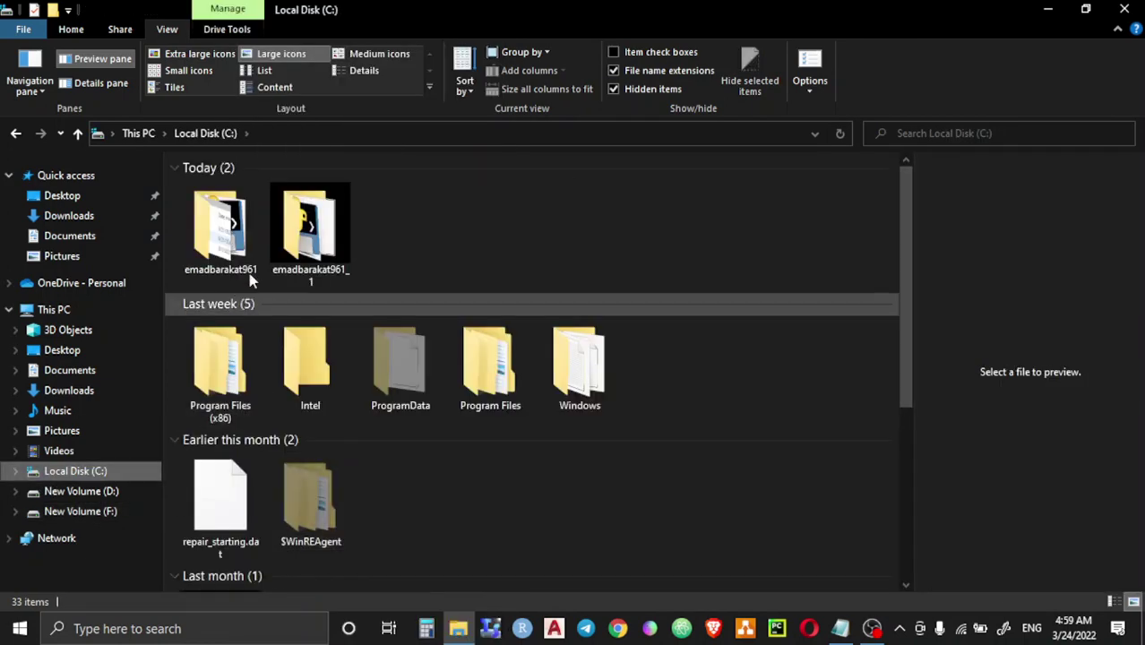
scroll(299, 349, down, 5)
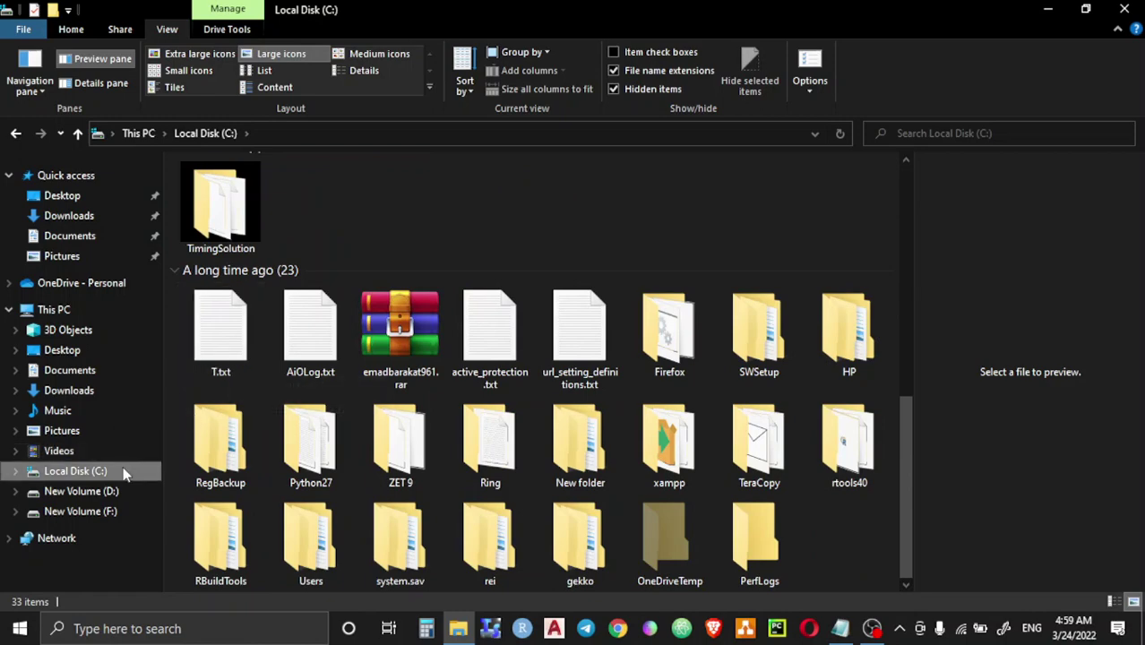
scroll(219, 291, up, 5)
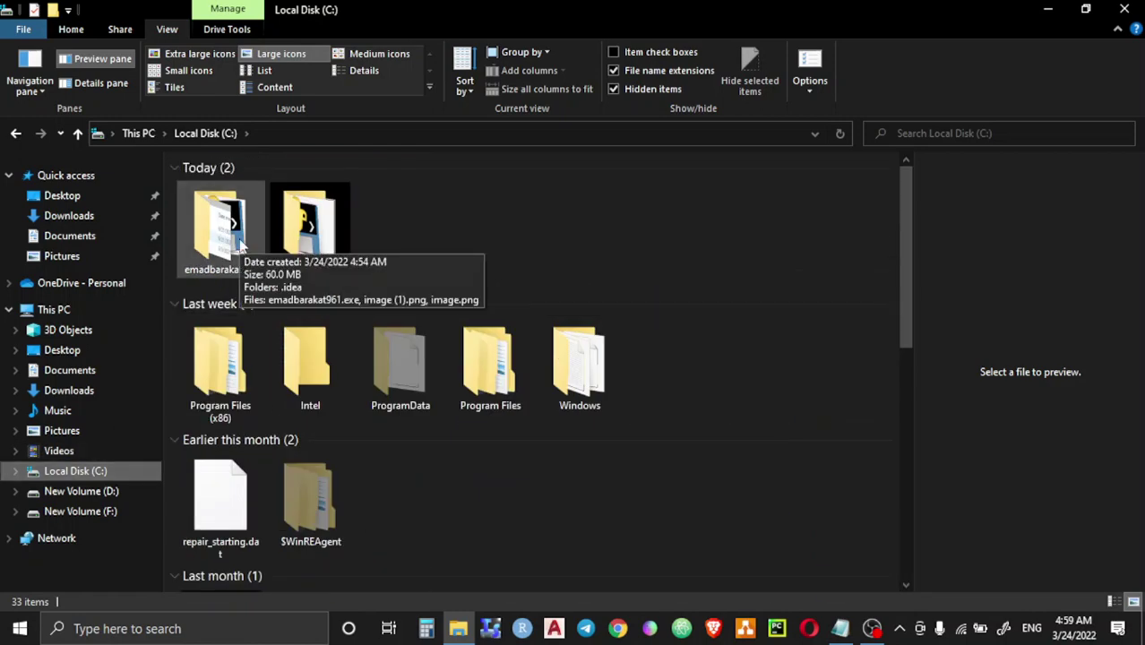
double_click(238, 224)
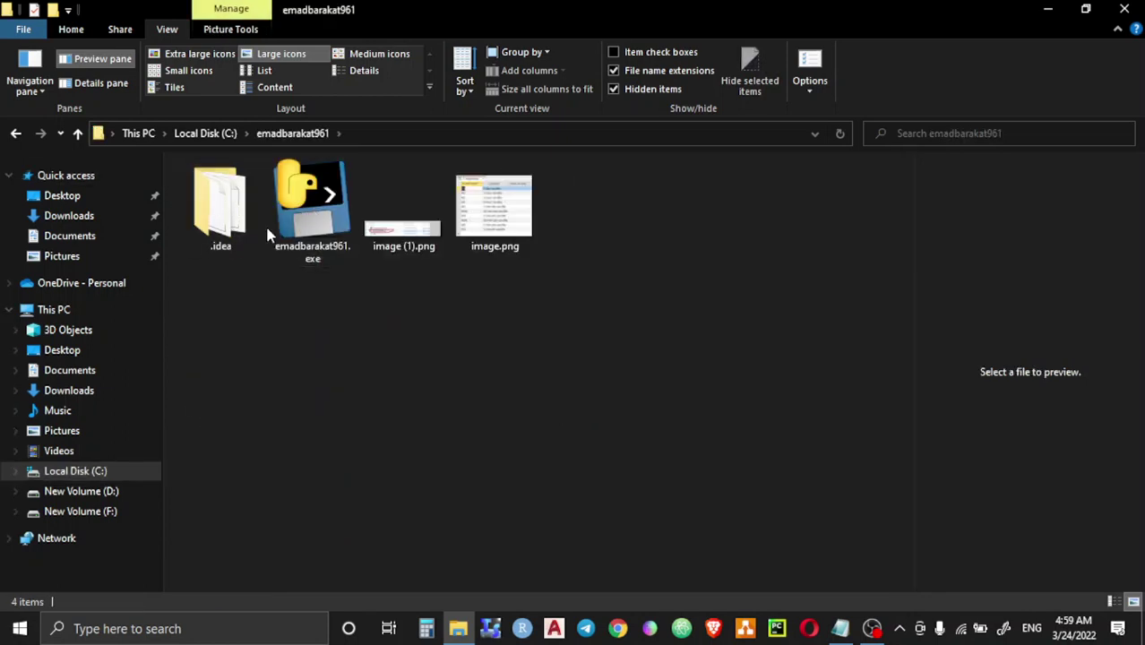
mouse_move(232, 218)
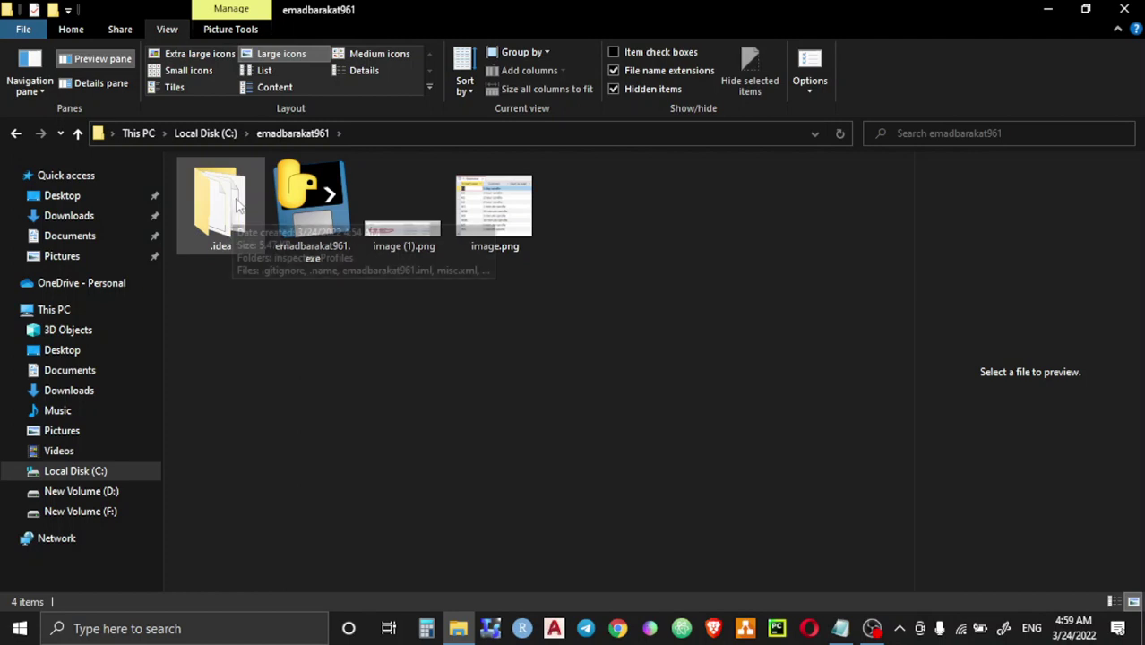
double_click(222, 198)
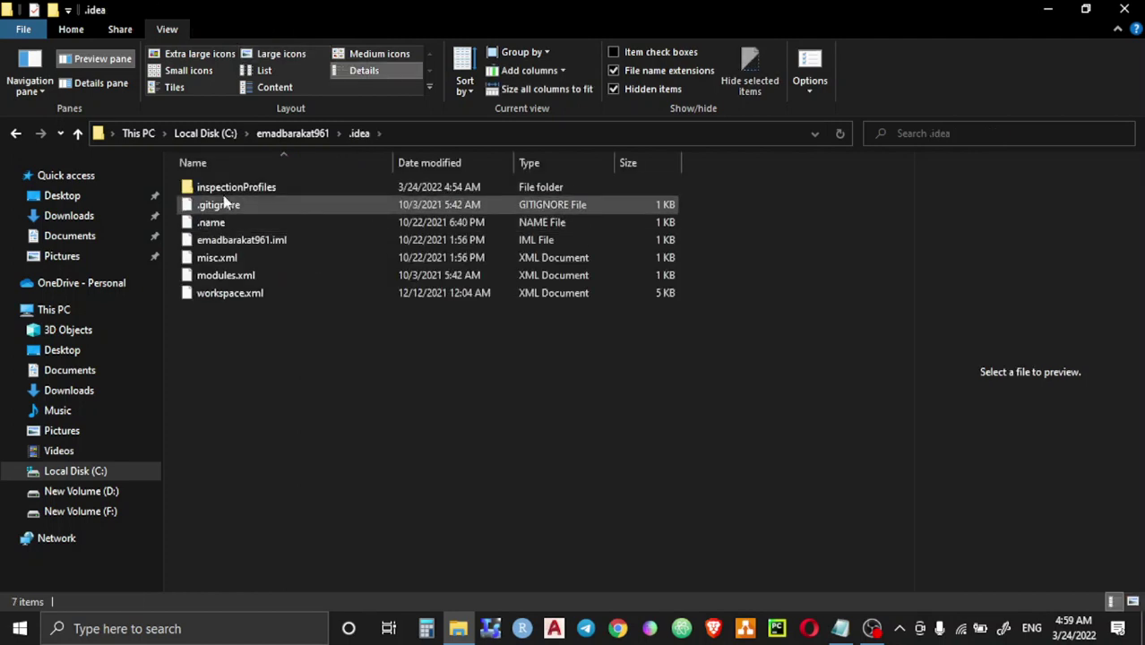
click(79, 135)
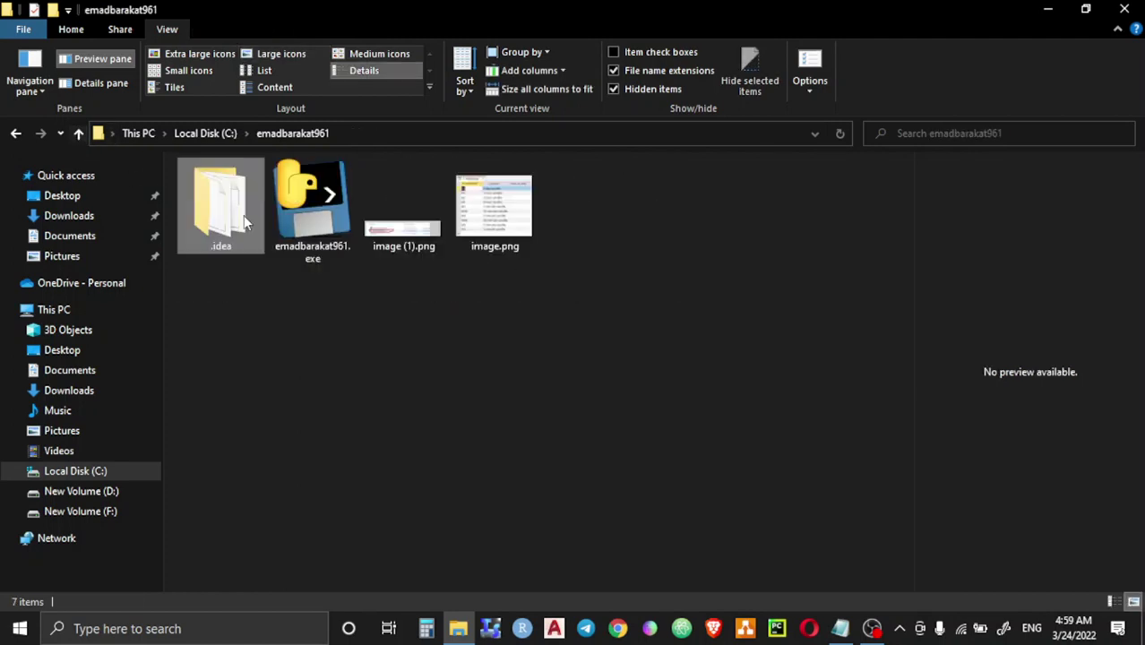
right_click(309, 213)
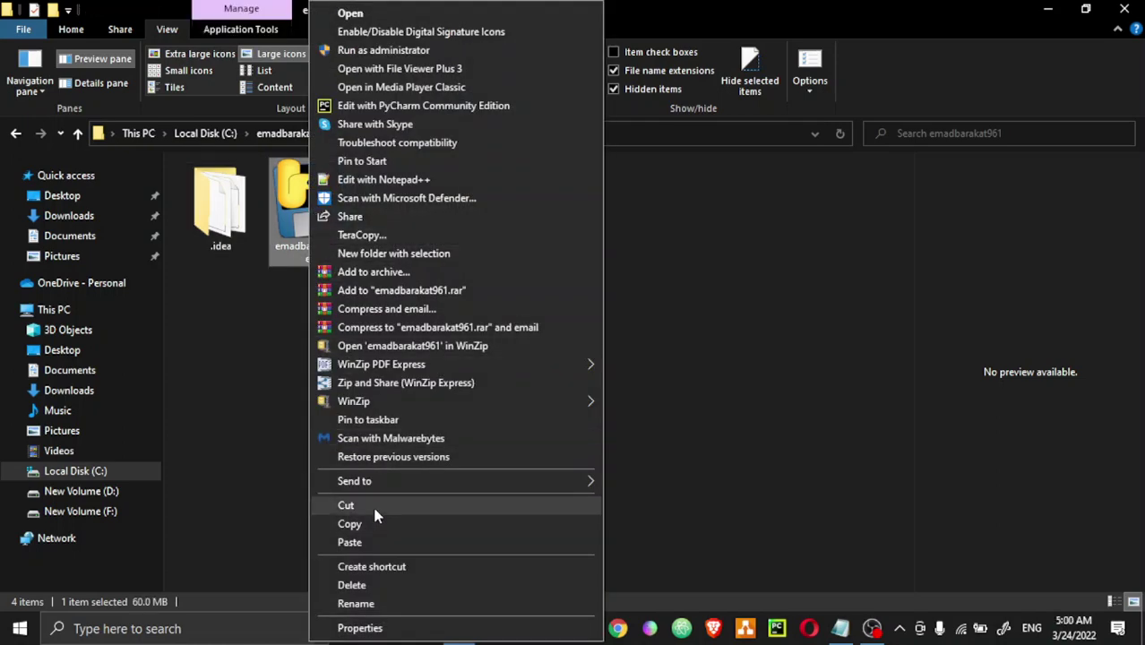
click(247, 320)
click(307, 237)
right_click(307, 237)
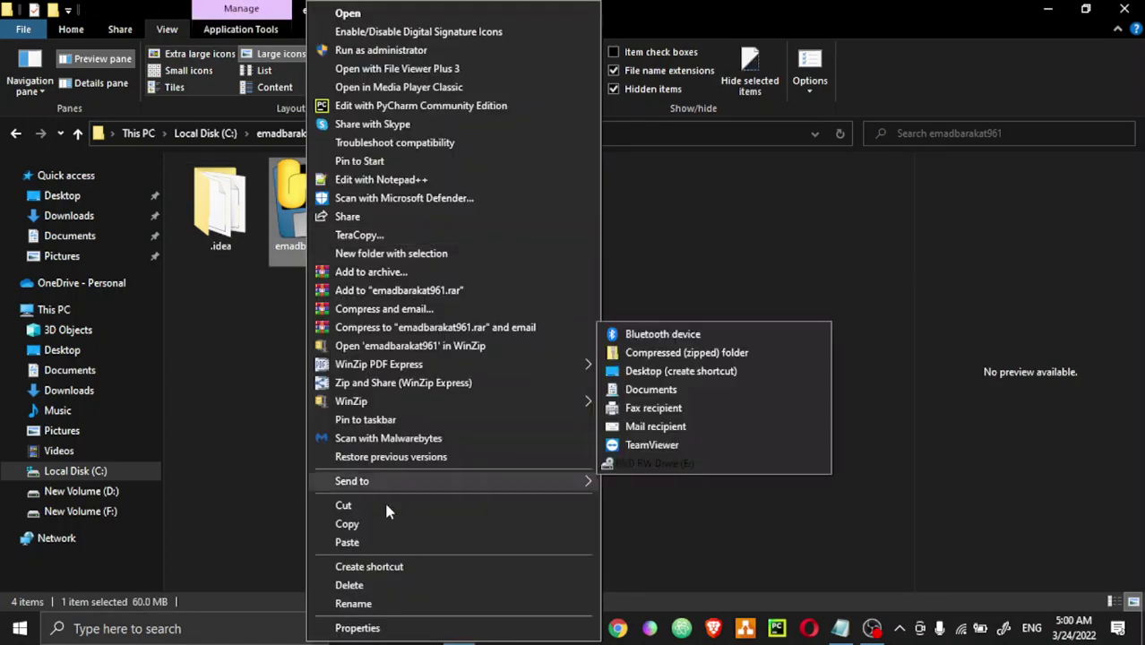
click(242, 361)
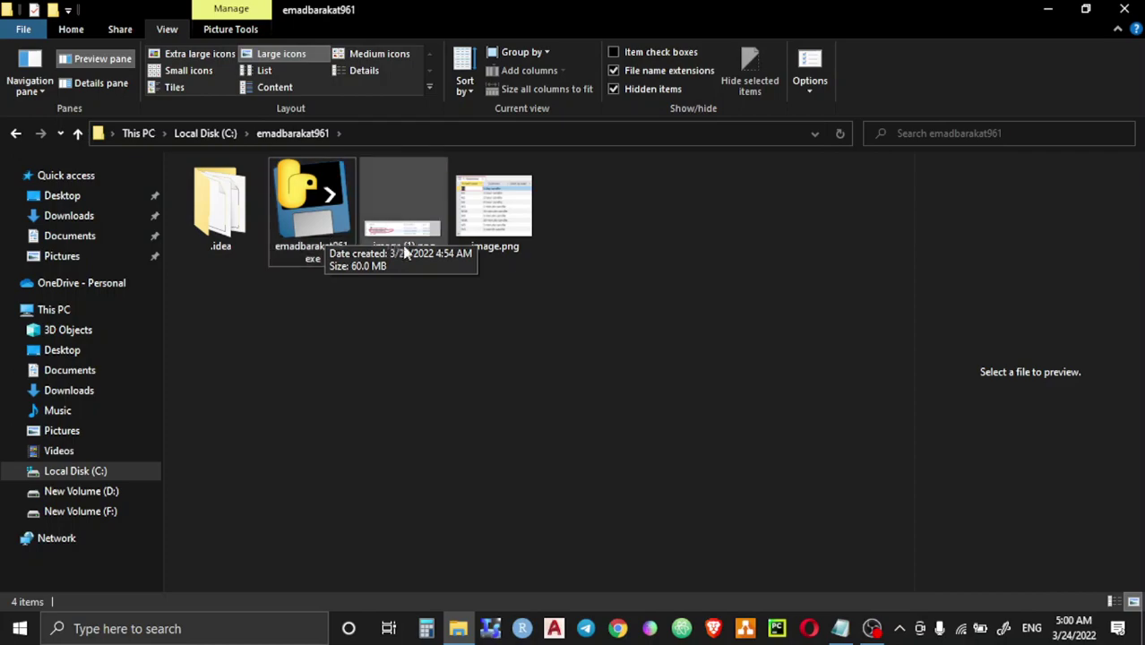
click(411, 243)
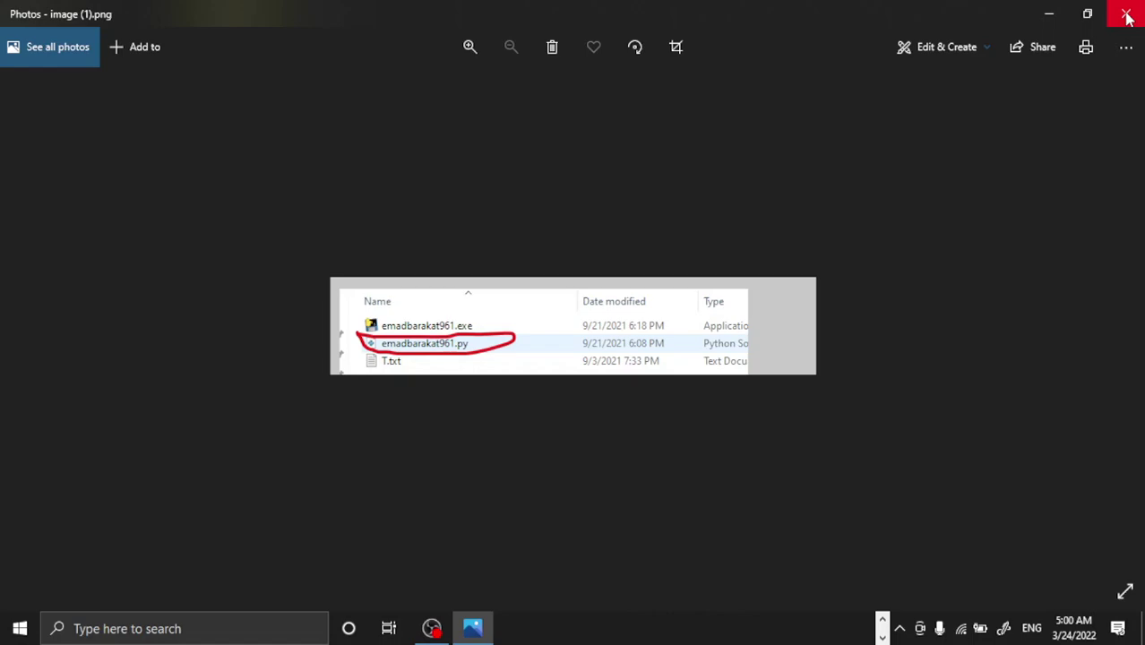
click(1127, 17)
right_click(396, 217)
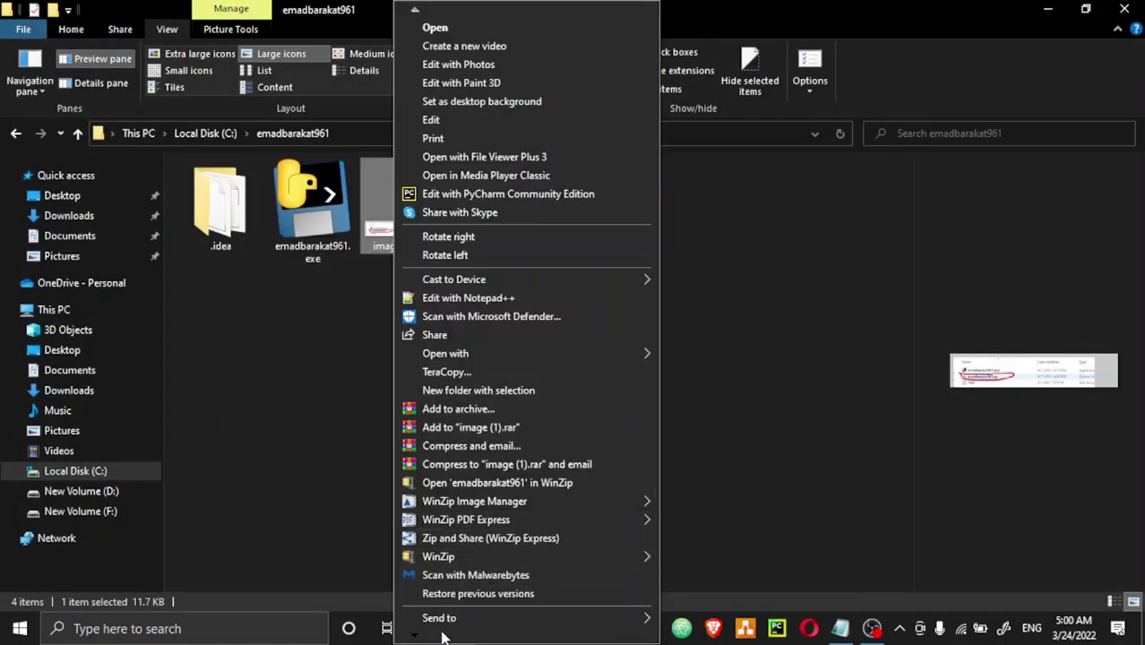
scroll(442, 631, down, 7)
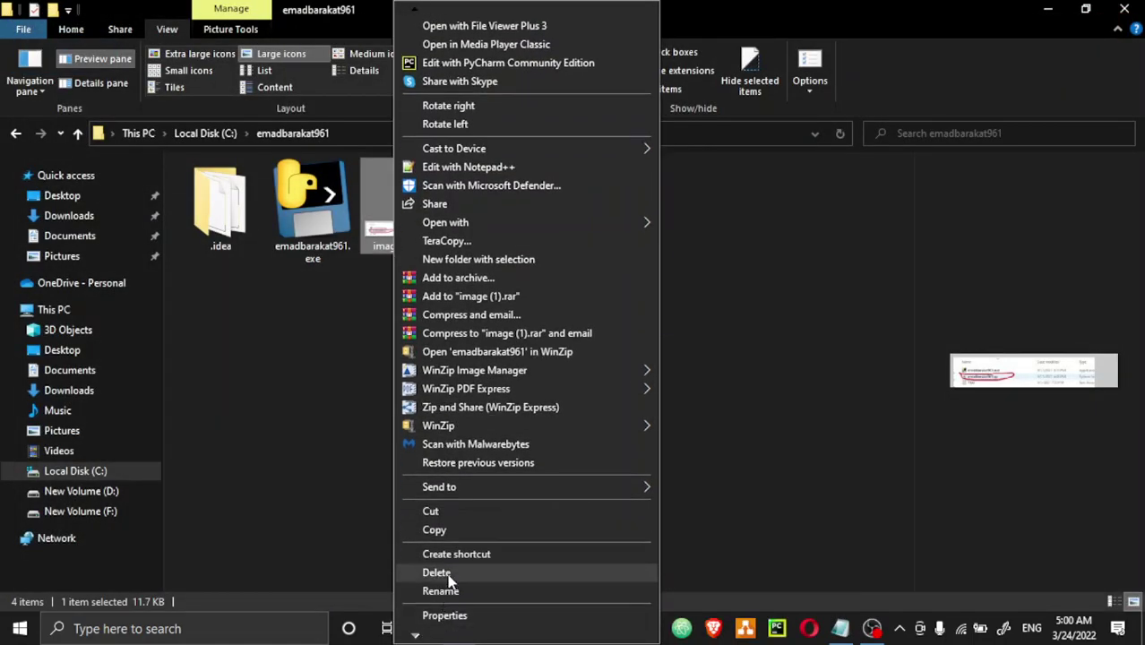
click(447, 575)
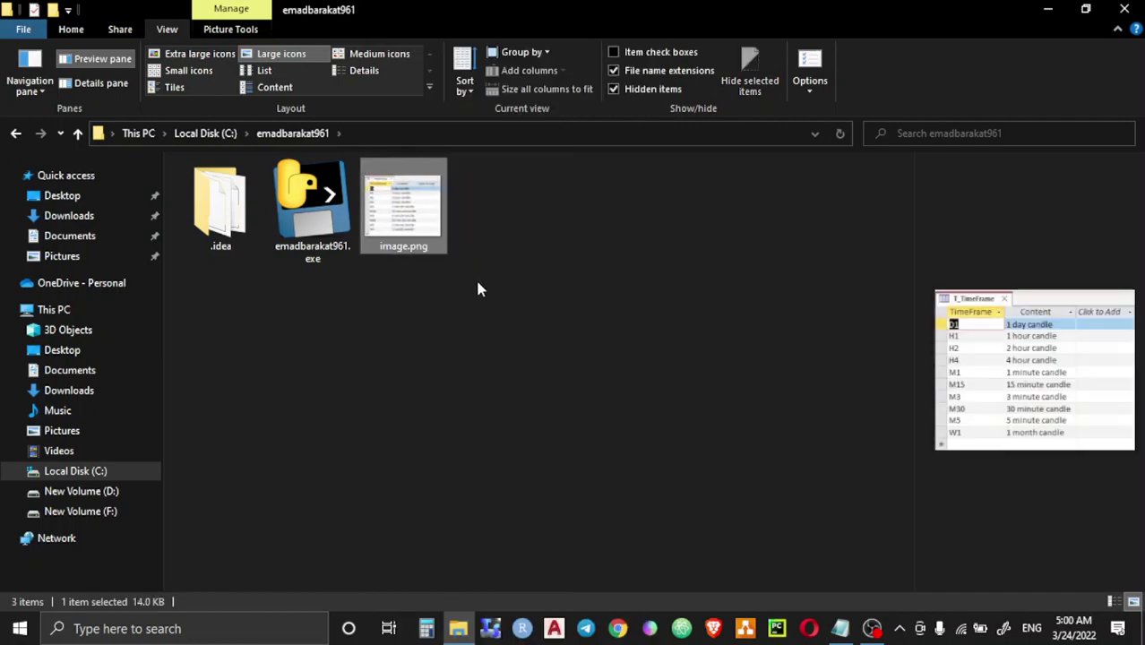
double_click(406, 244)
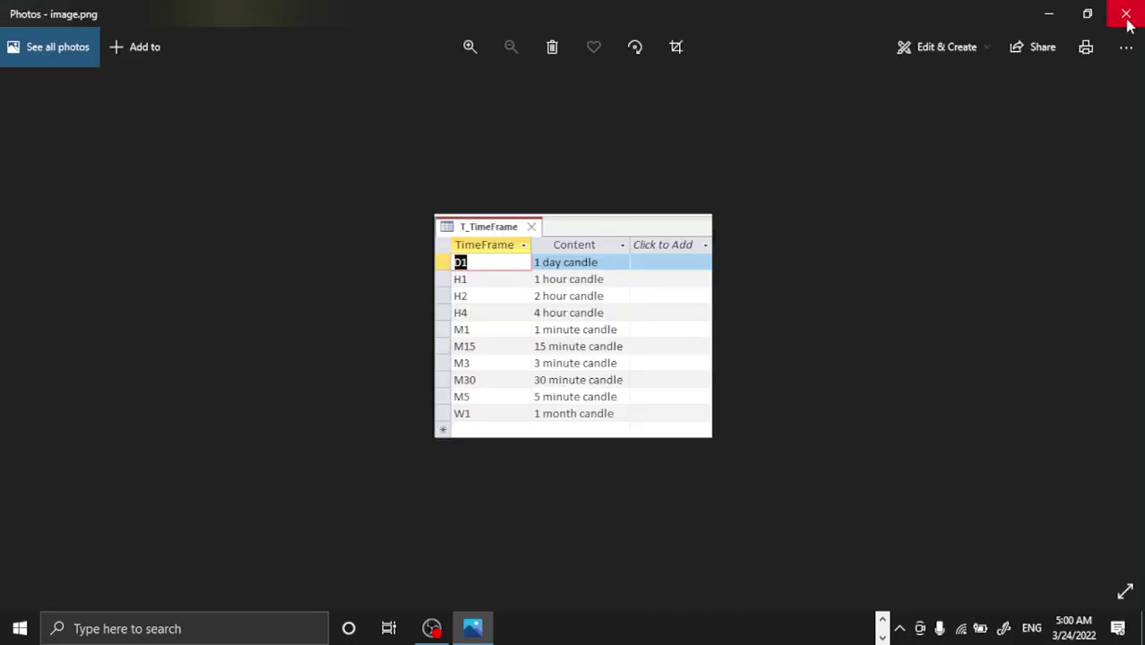
click(1126, 16)
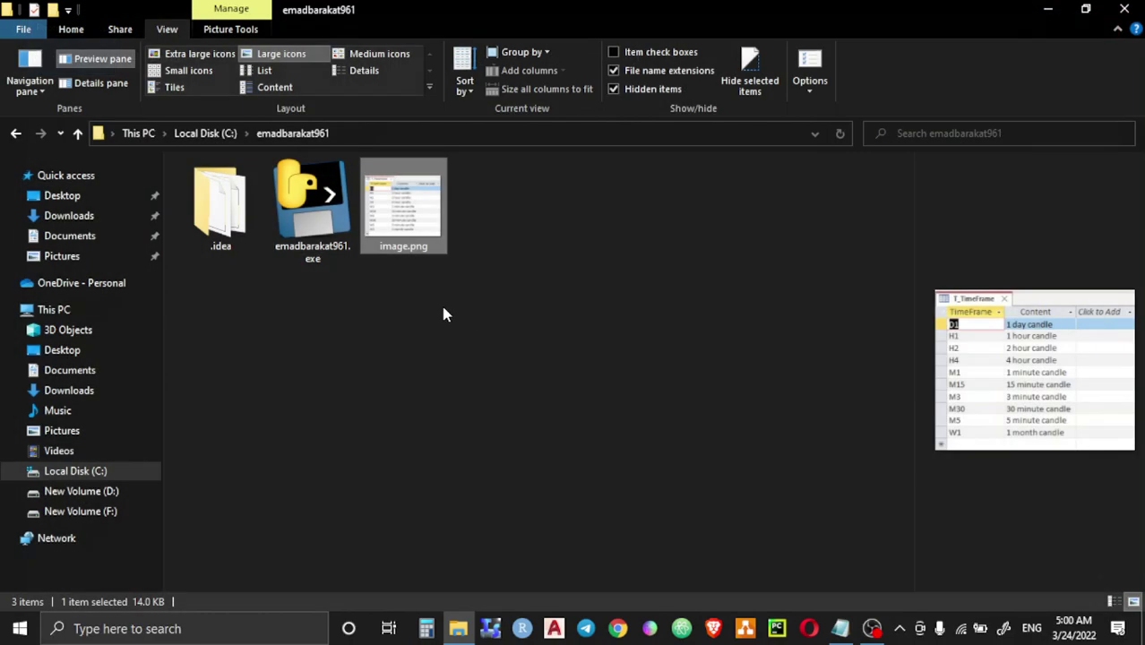
click(78, 133)
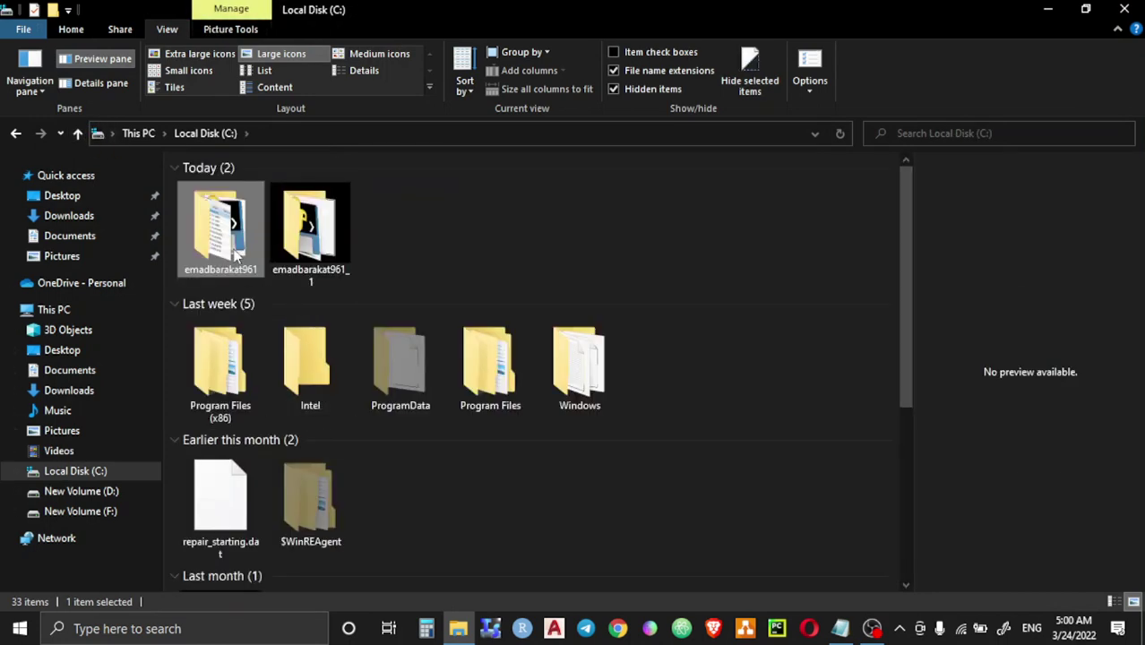
double_click(237, 258)
click(300, 225)
right_click(300, 226)
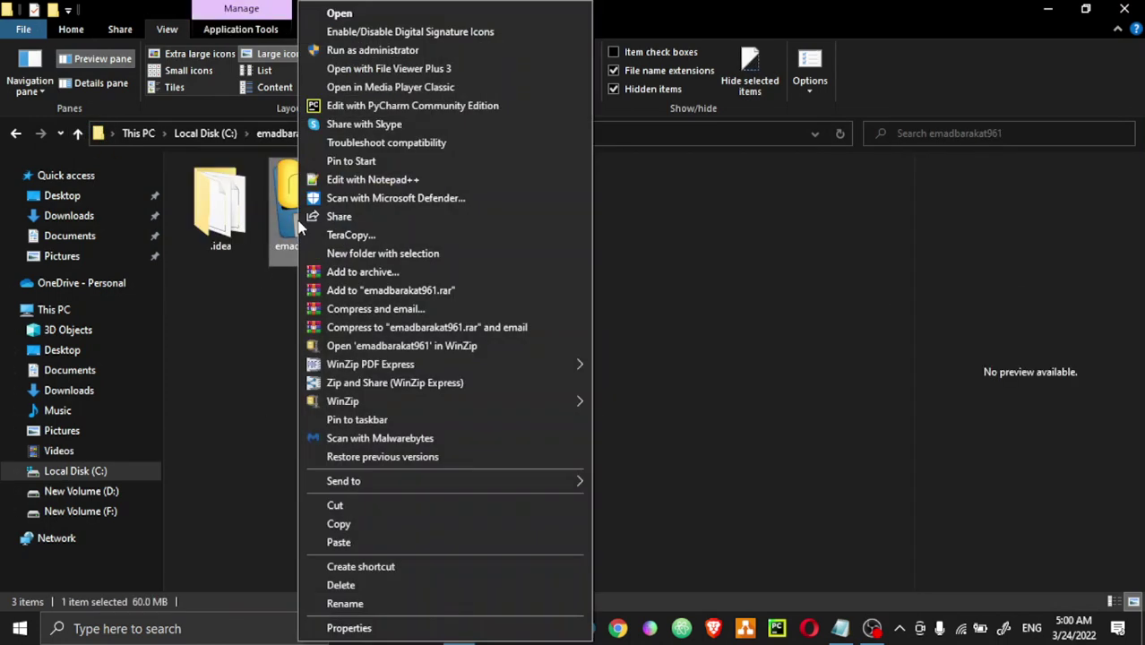
click(341, 13)
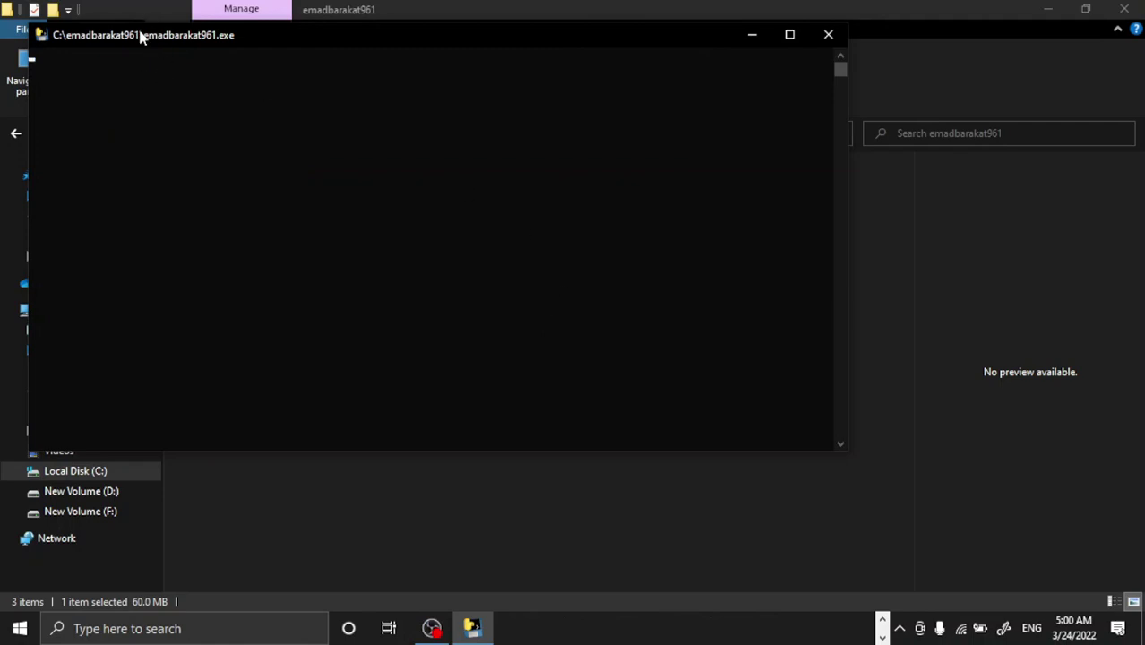
drag(141, 35, 316, 145)
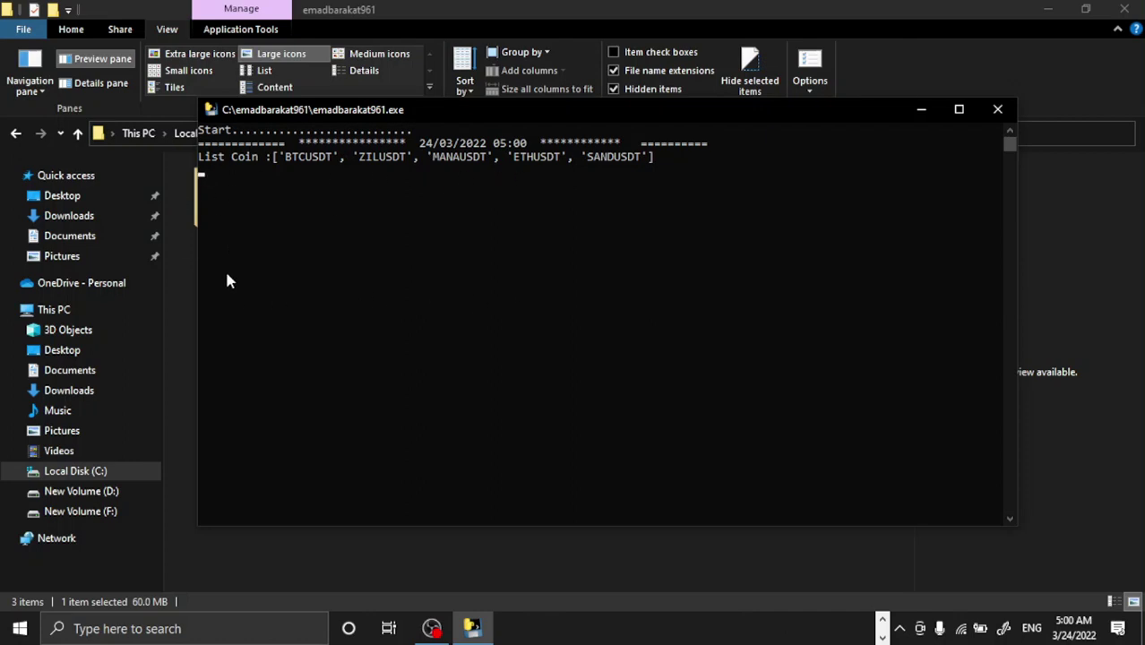
click(113, 514)
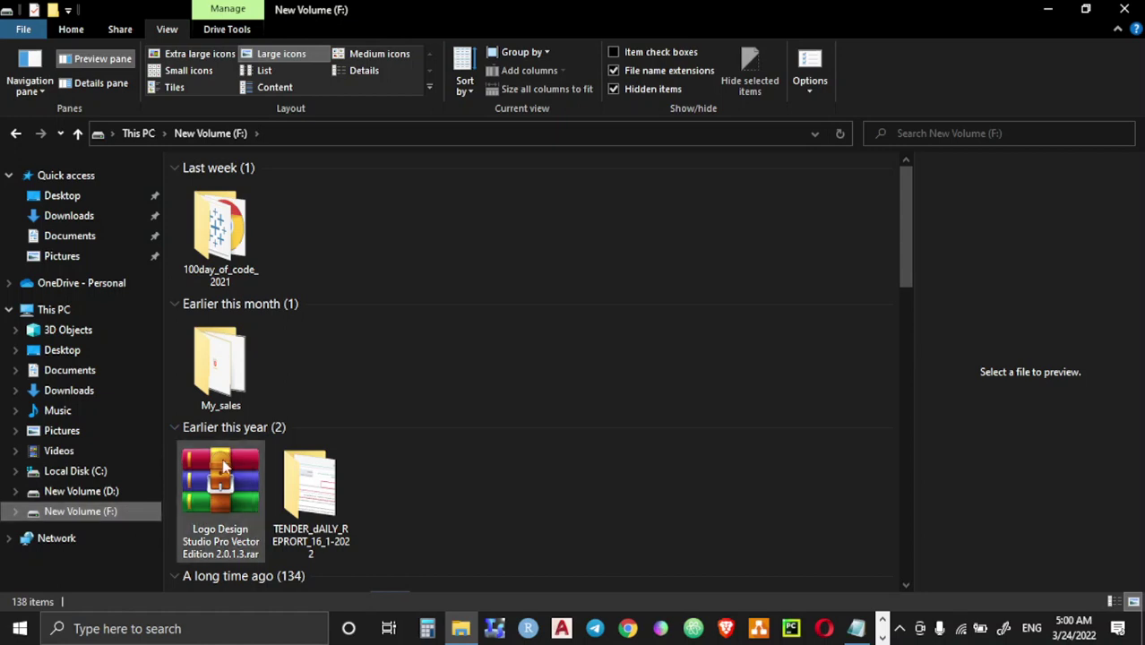
Step: Confirm T.txt's PathSaveCSV=F:\ setting, then close Notepad
click(856, 630)
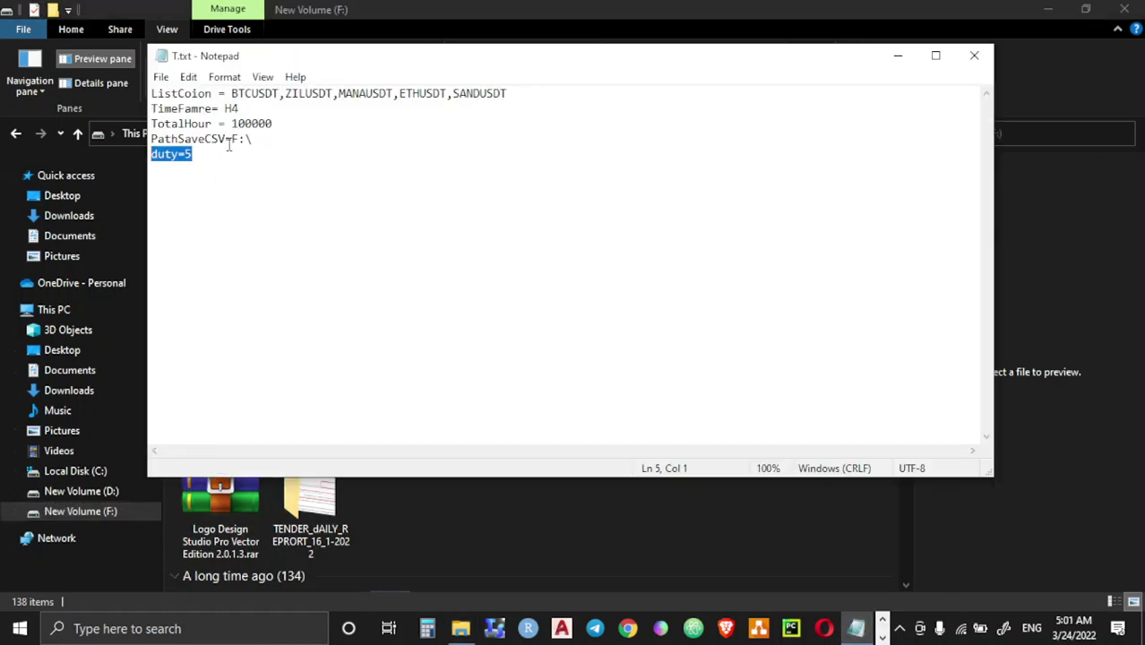
drag(237, 143, 150, 139)
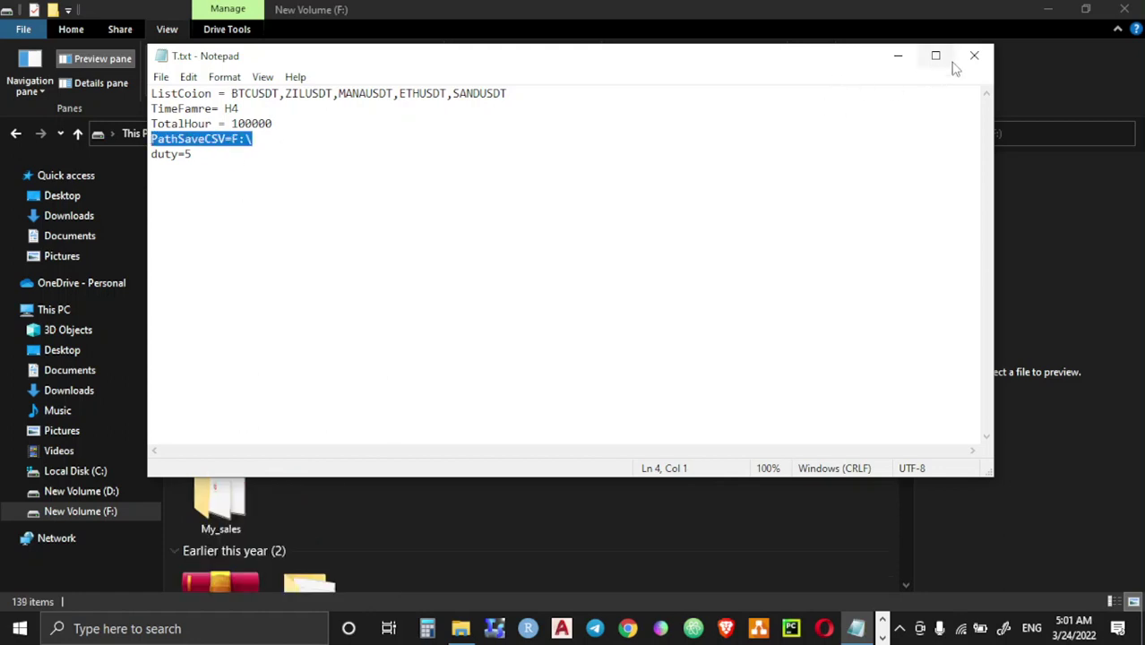
click(973, 55)
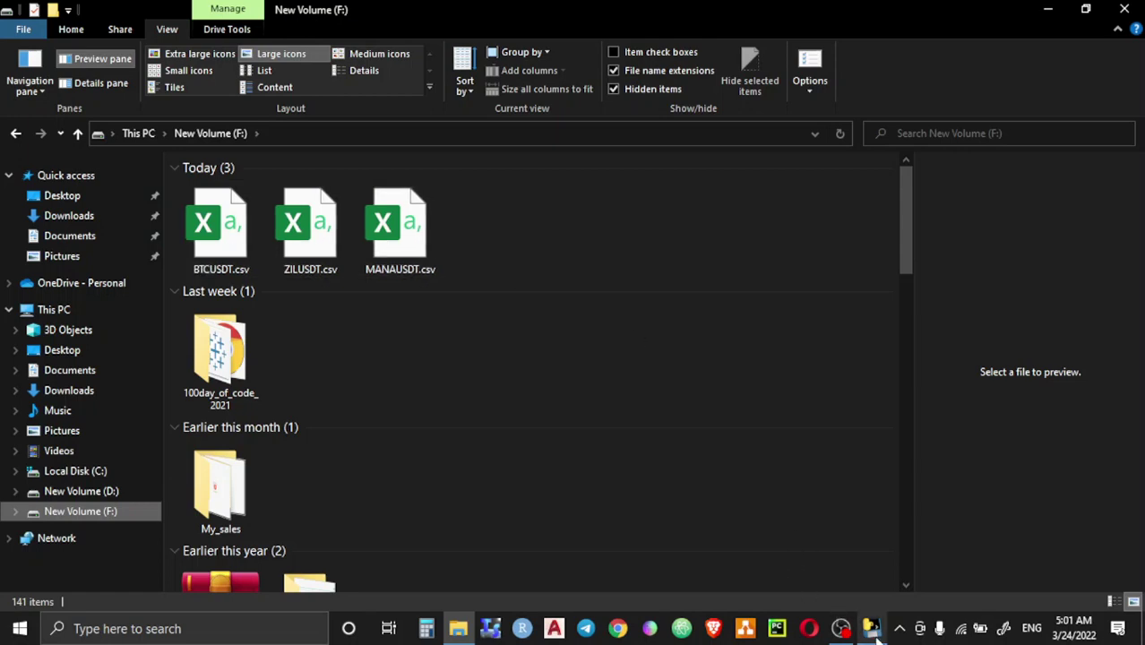
Step: Check the exporter console shows Export OK for all five coins, then minimize it
click(788, 504)
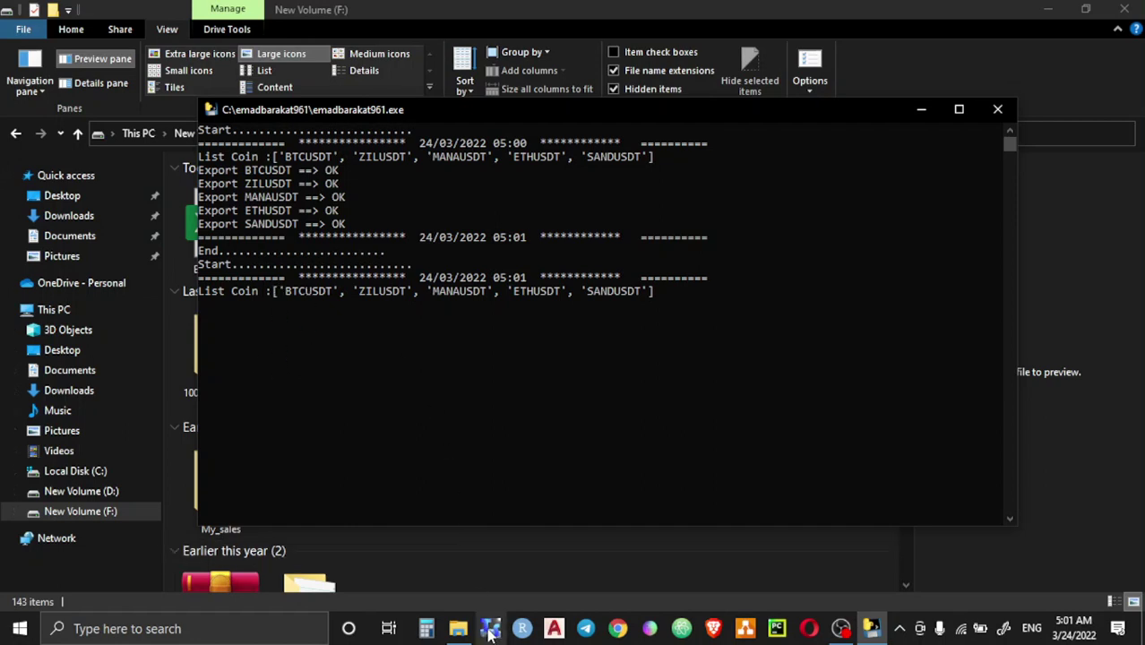
click(923, 110)
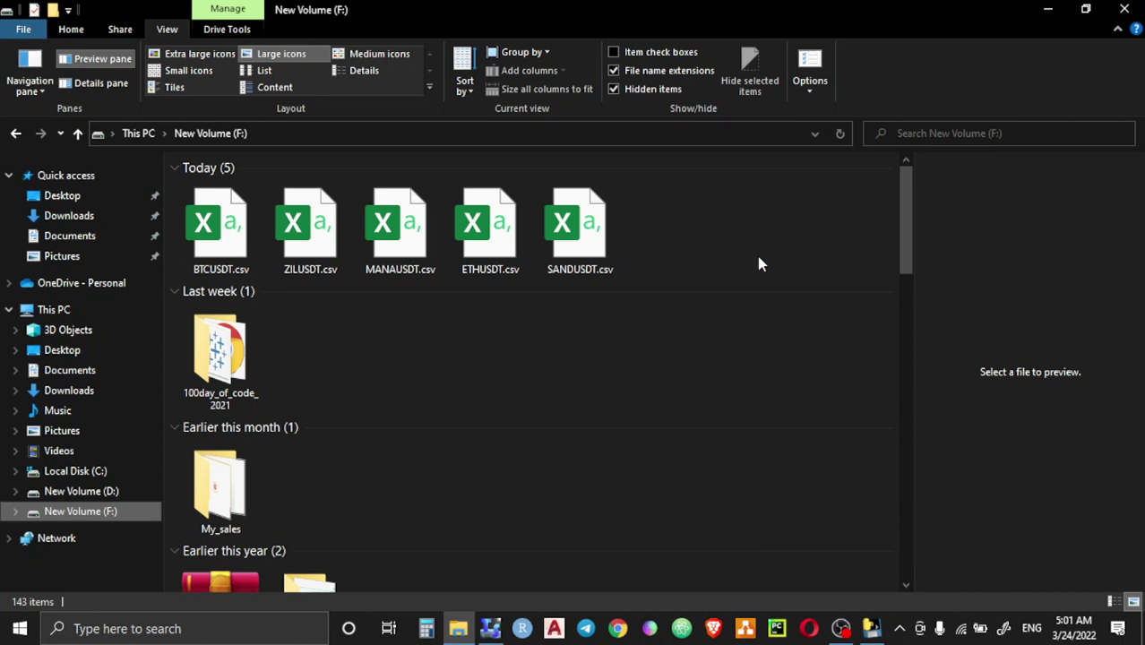
Step: In Timing Solution's text/Excel loader, select BTCUSDT.csv on drive F: and preview its rows
mouse_move(501, 627)
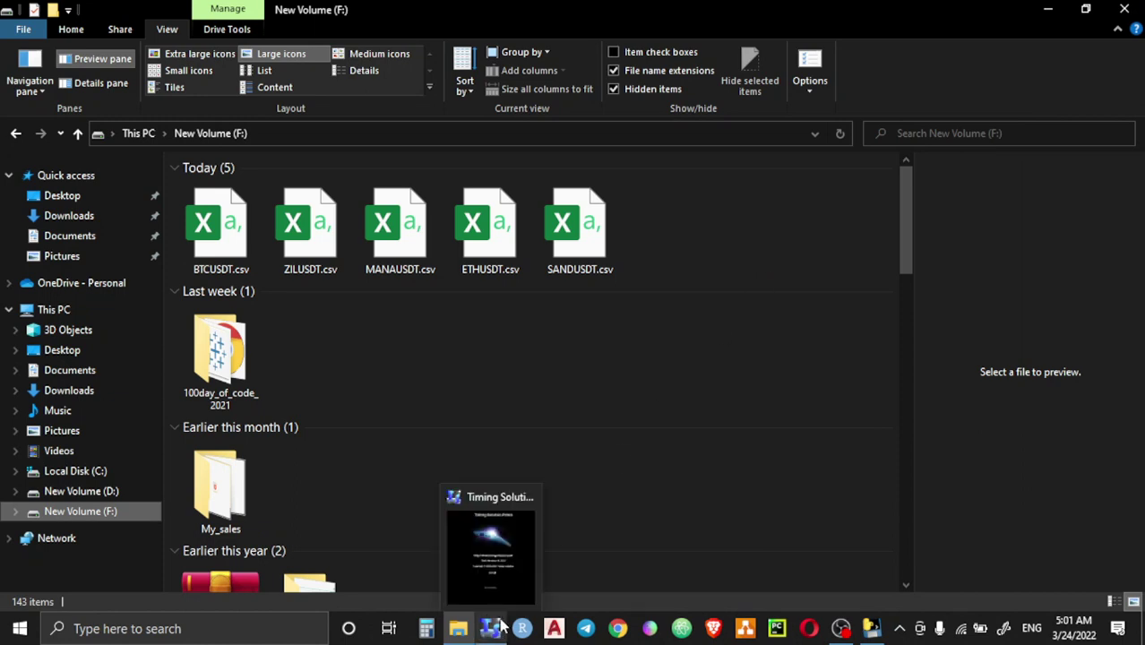
click(498, 627)
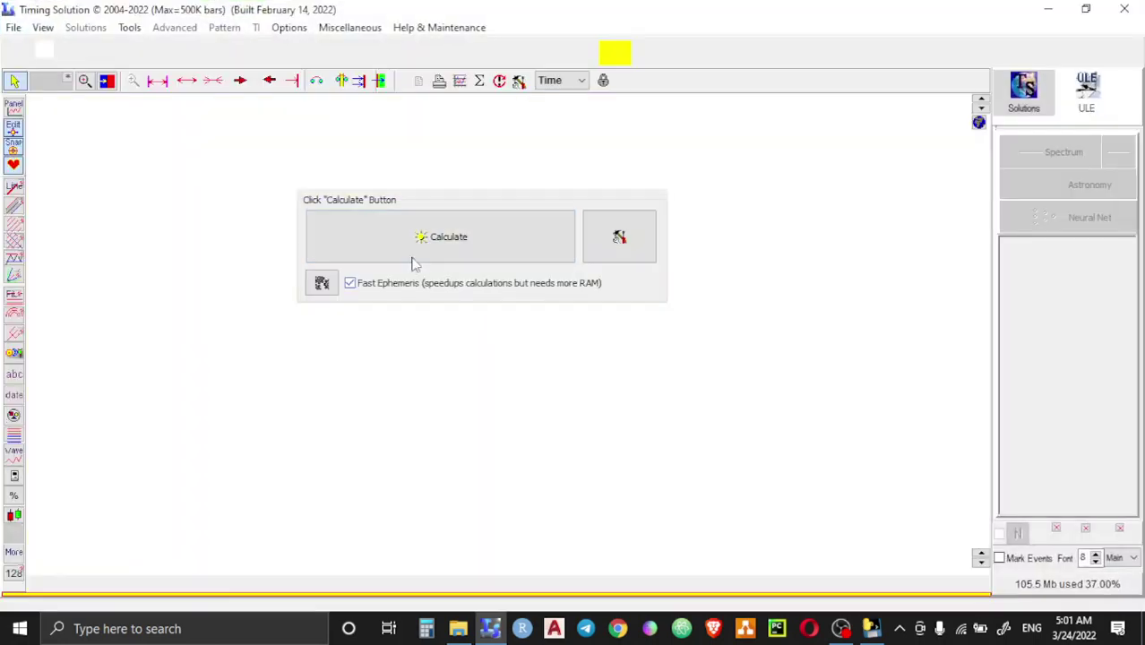
click(416, 258)
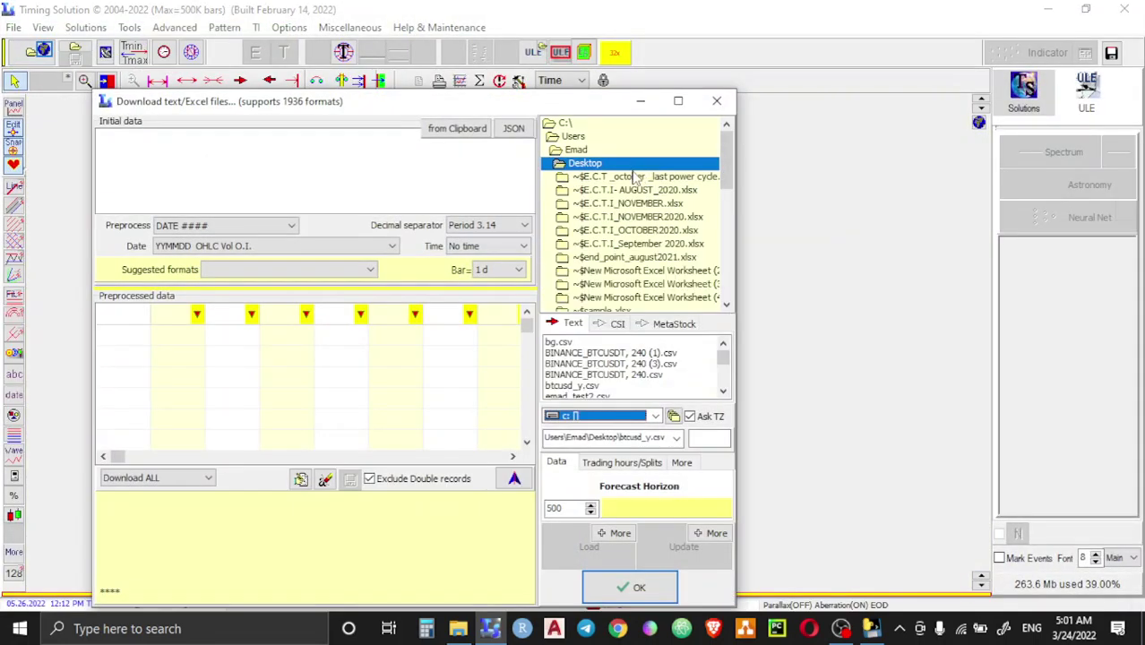
click(605, 416)
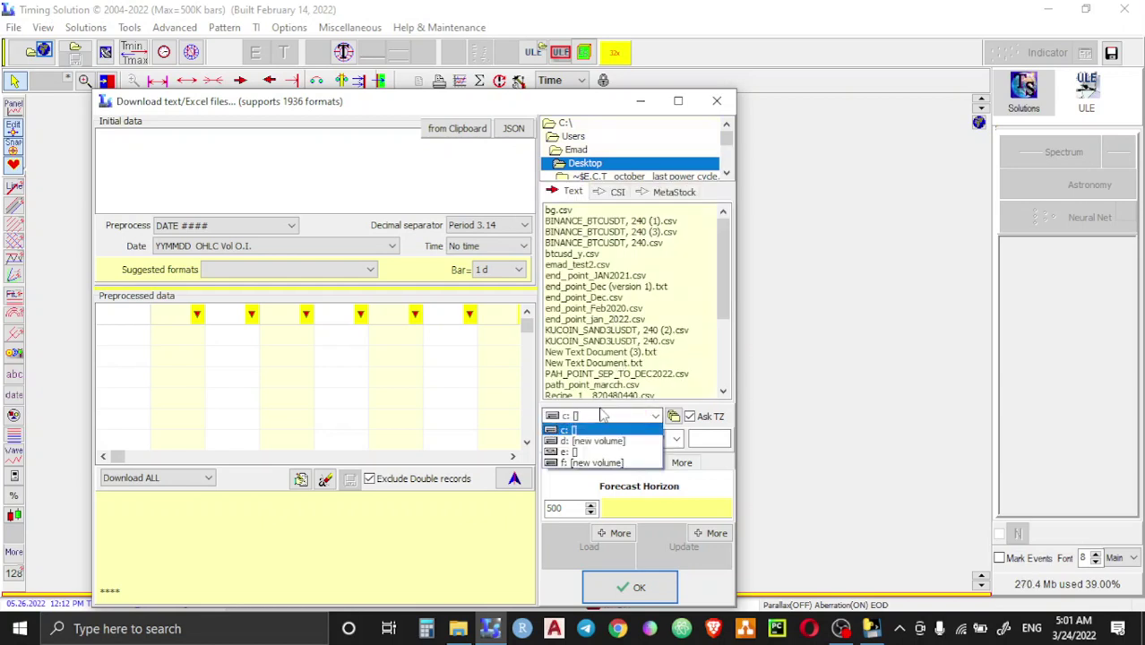
click(589, 464)
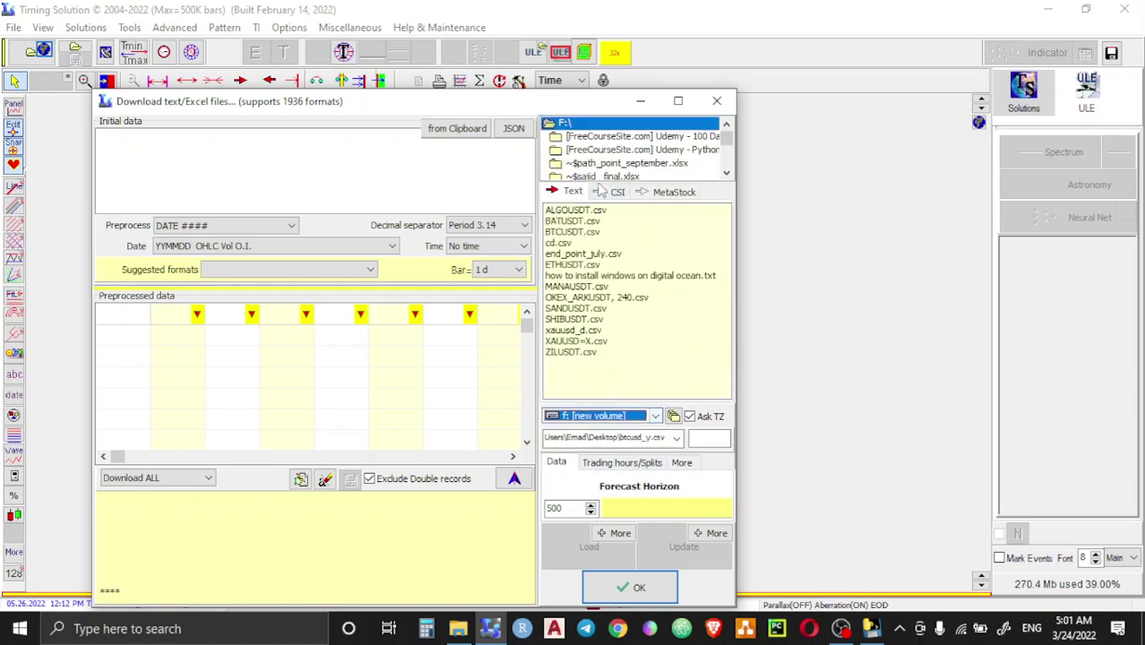
click(581, 233)
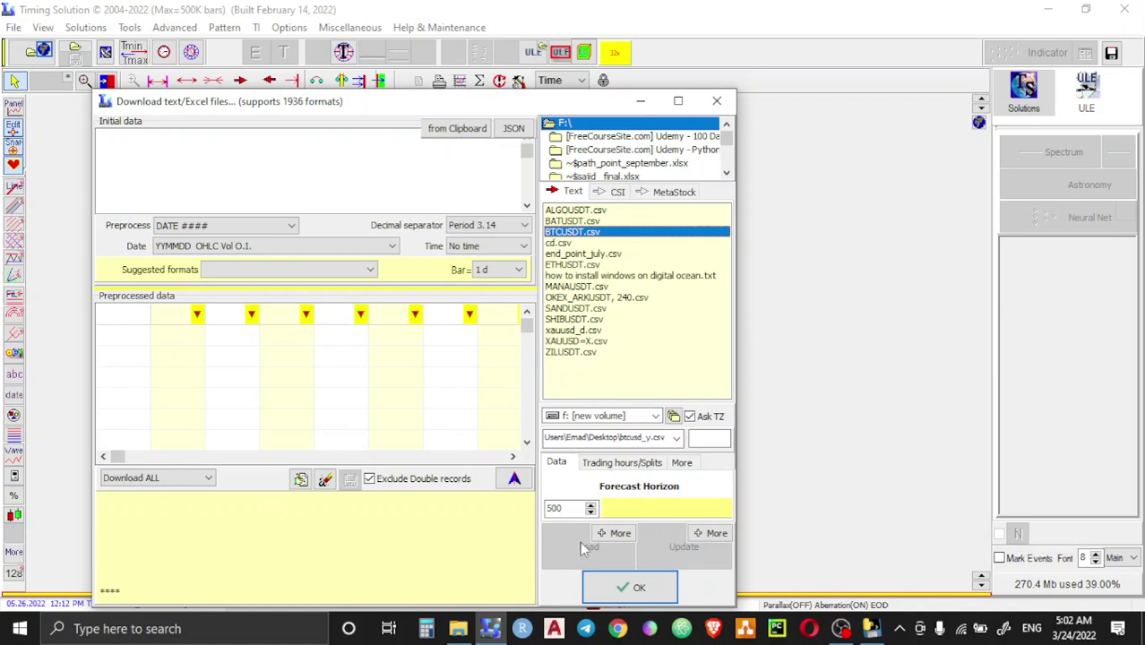
click(580, 552)
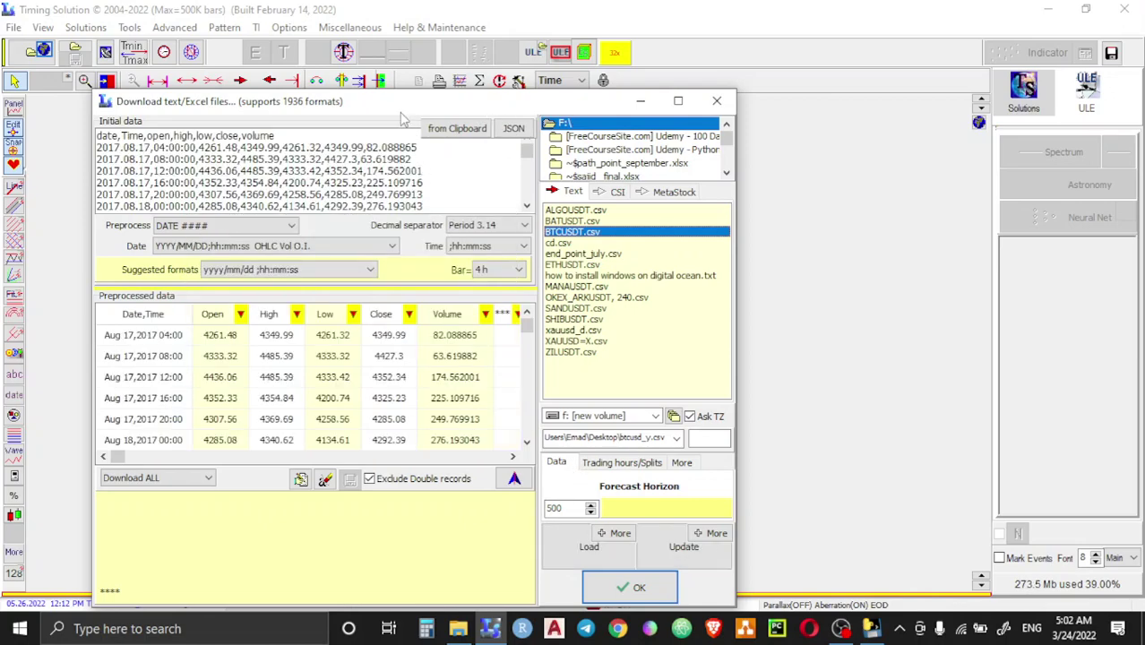
Step: Load BTCUSDT.csv as 4-hour data, skipping the time-zone prompt, and accept the import
drag(400, 106, 465, 69)
click(624, 529)
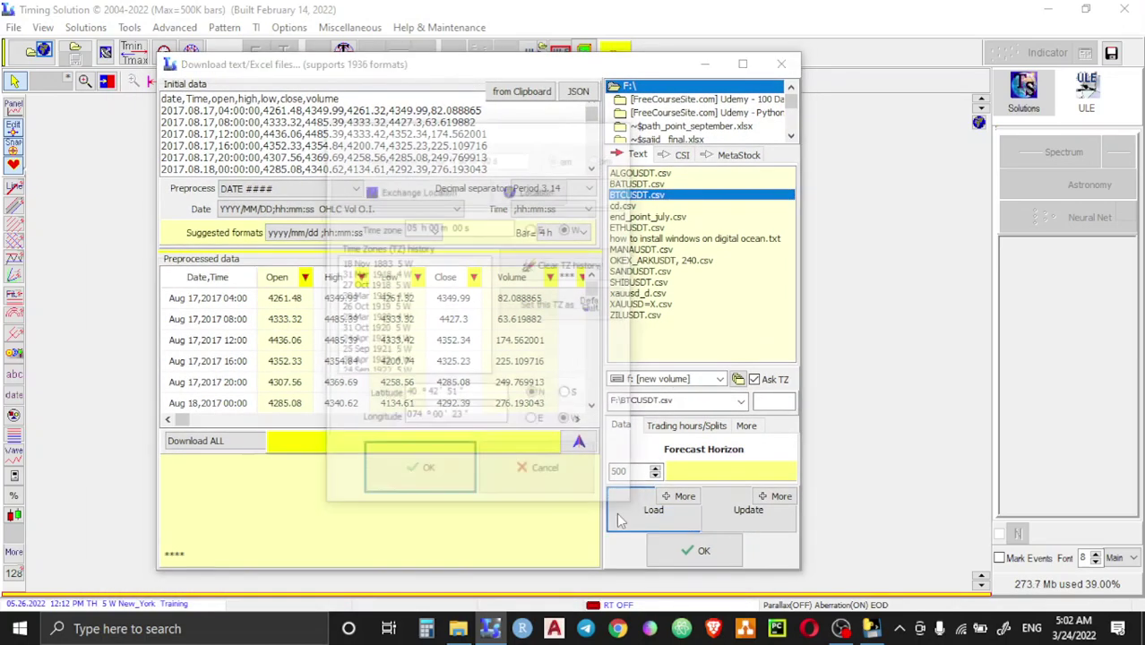
click(506, 482)
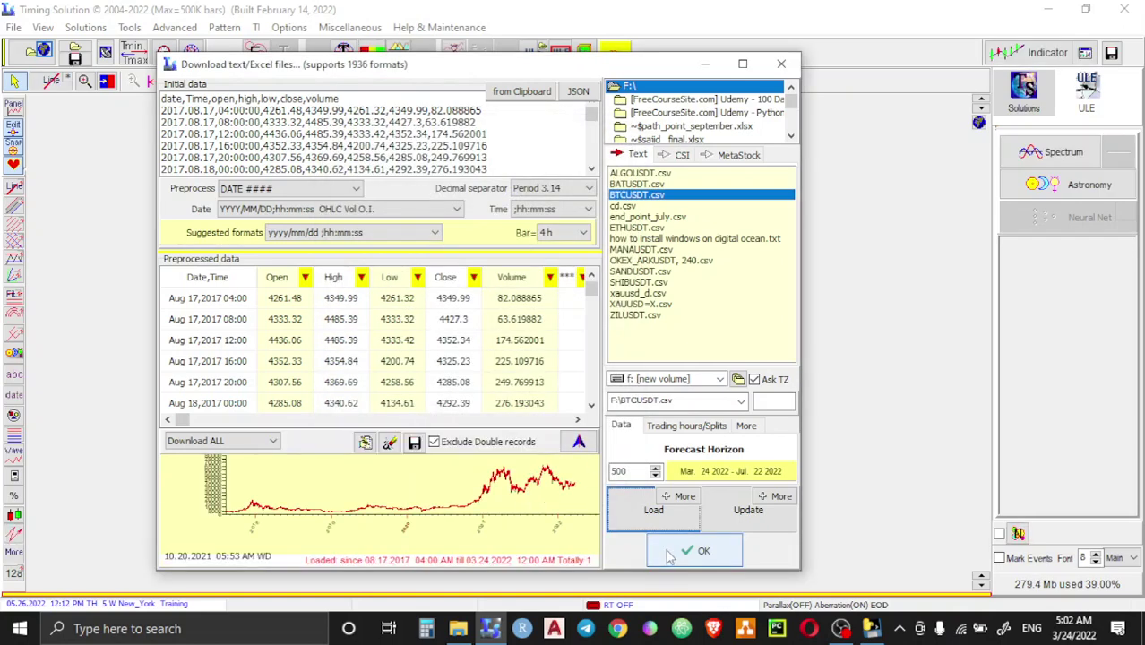
click(695, 551)
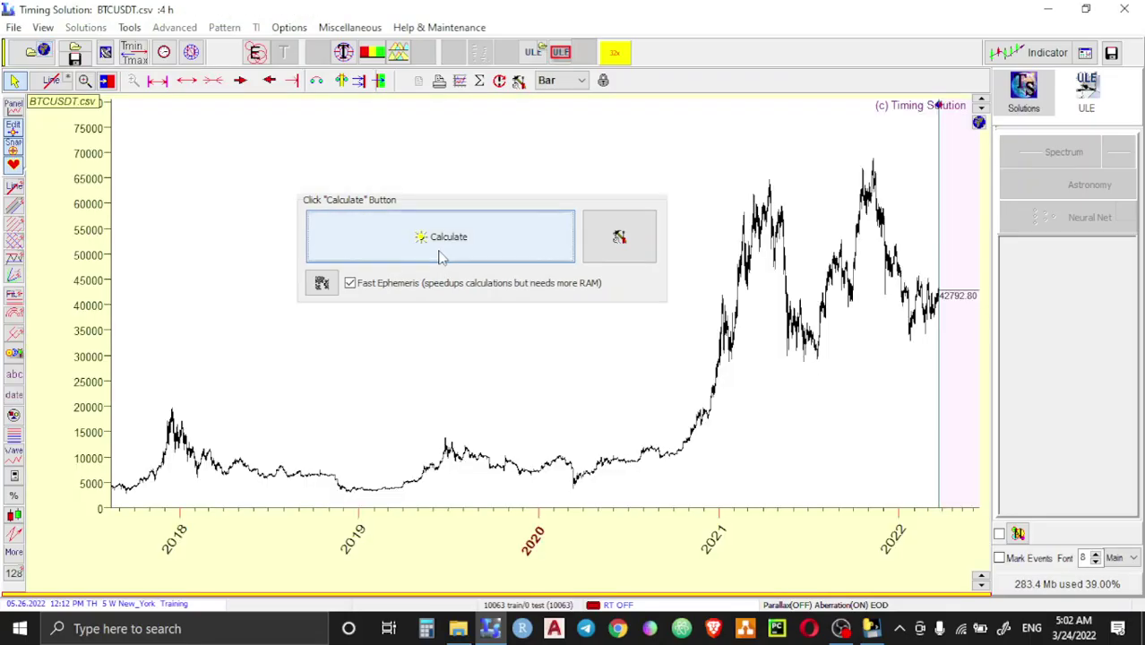
Step: Calculate the BTCUSDT 4-hour chart with bar axis spacing and zoom to Dec 2019–Jul 2022
click(441, 257)
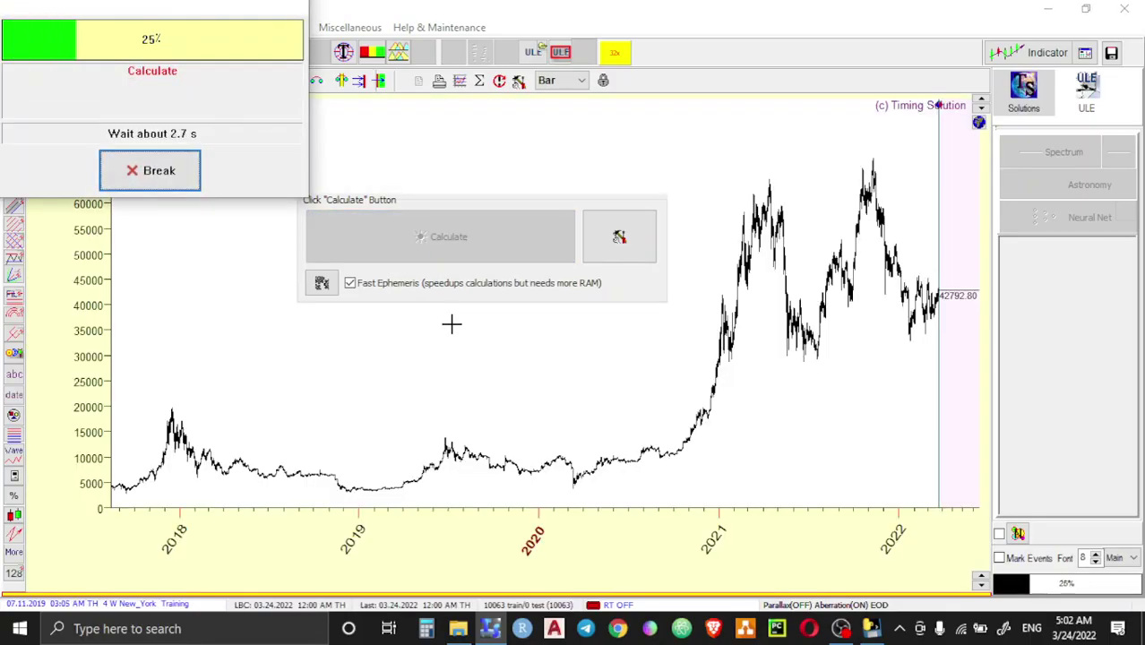
click(581, 81)
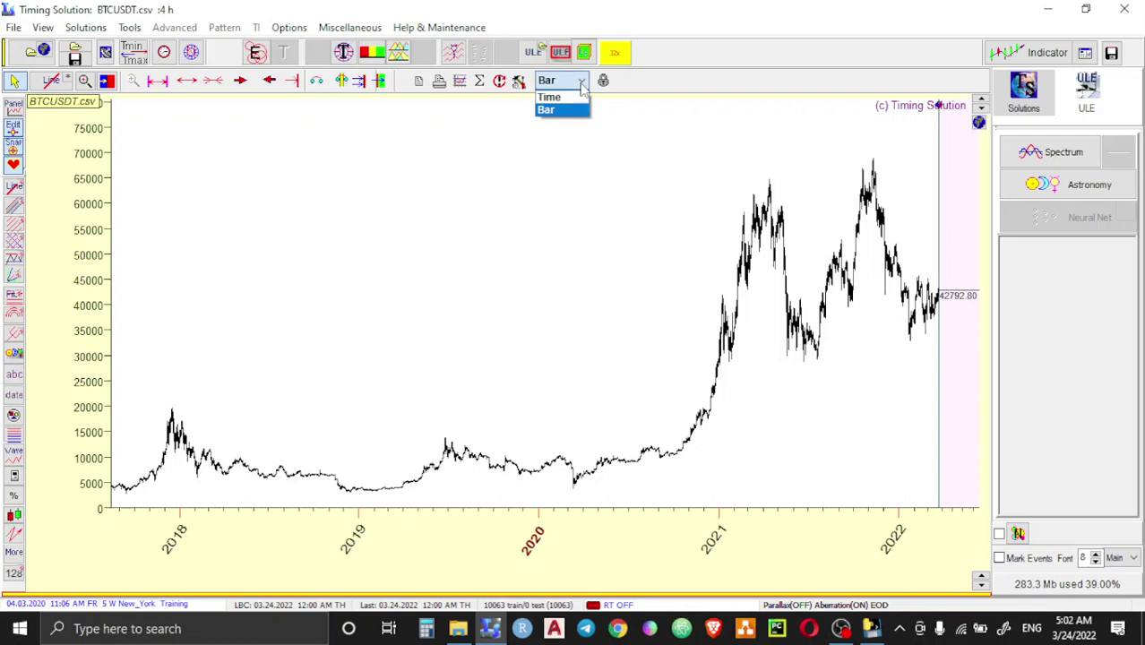
click(564, 108)
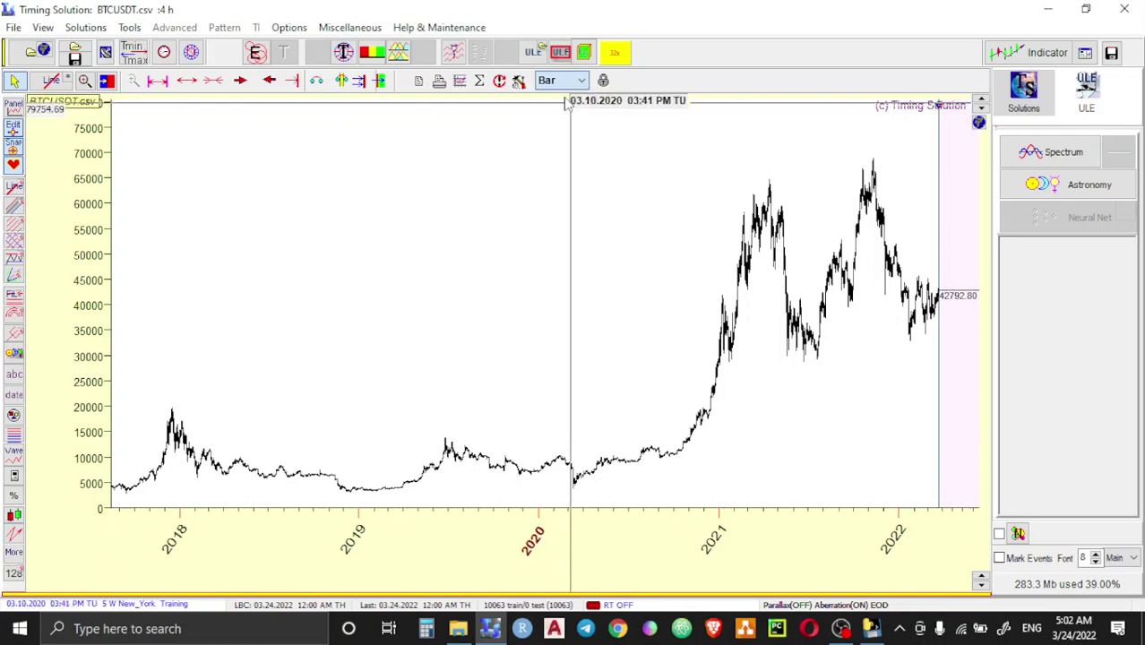
click(215, 81)
click(215, 80)
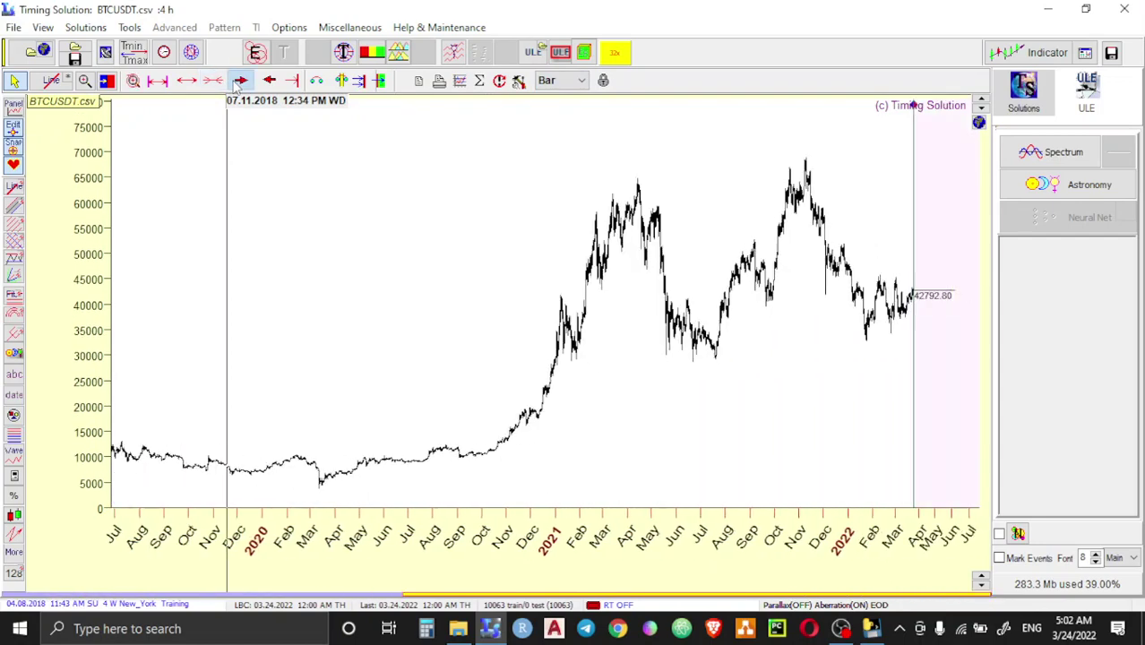